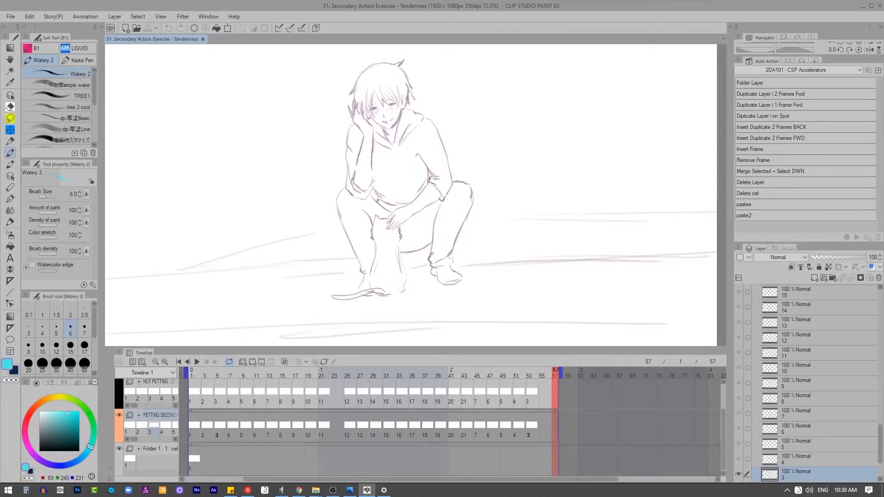
# Step: Undo the stray brush marks on the current cel
pyautogui.scroll(-2, 432, 252)
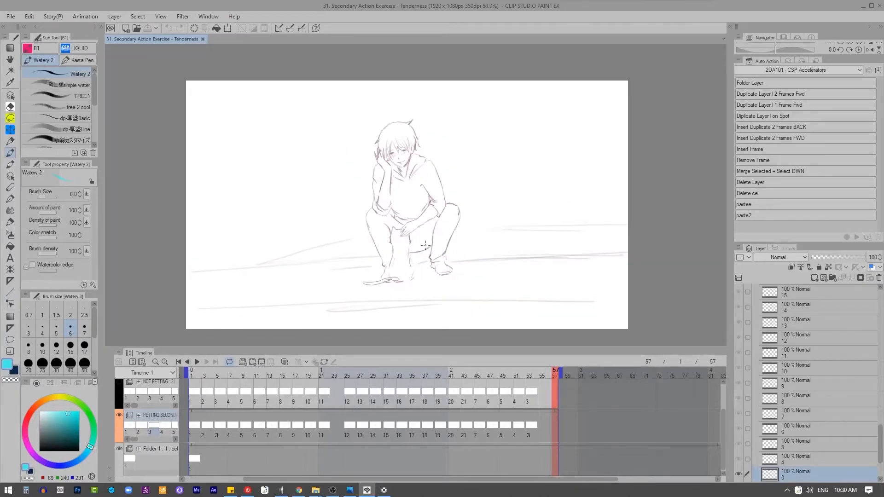
pyautogui.scroll(1, 424, 244)
pyautogui.scroll(-1, 425, 245)
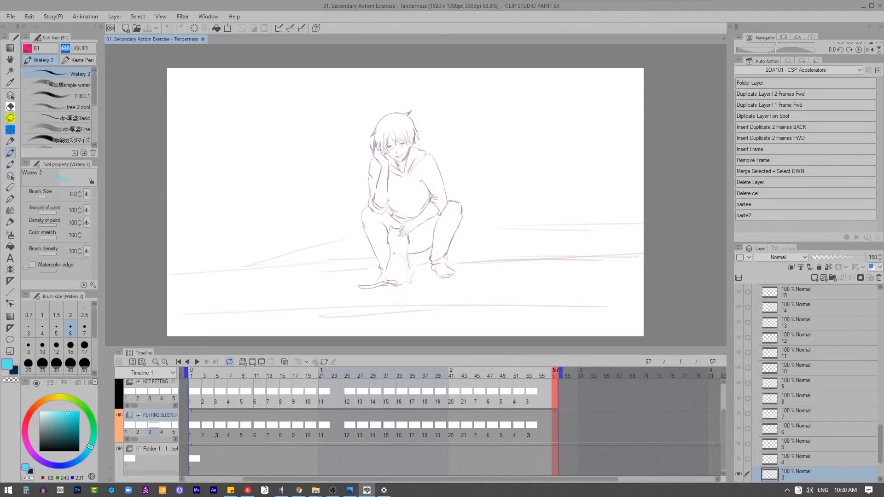
pyautogui.hotkey('ctrl', 'z')
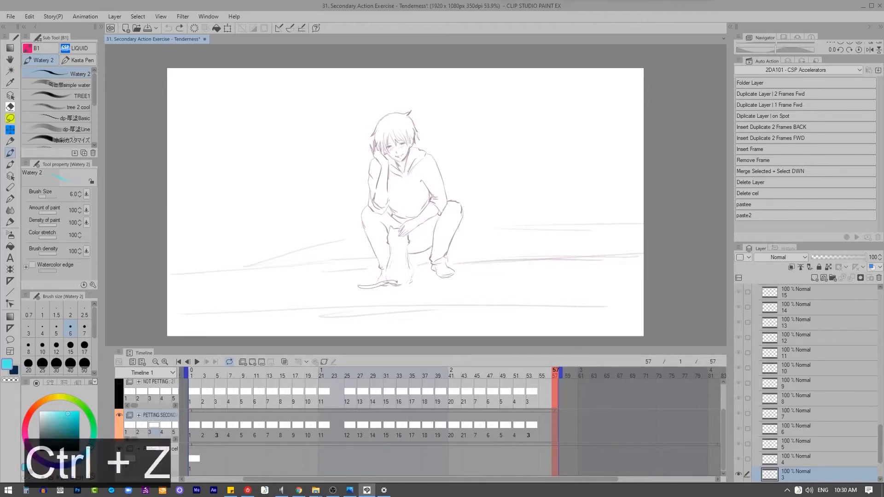
pyautogui.hotkey('ctrl', 'z')
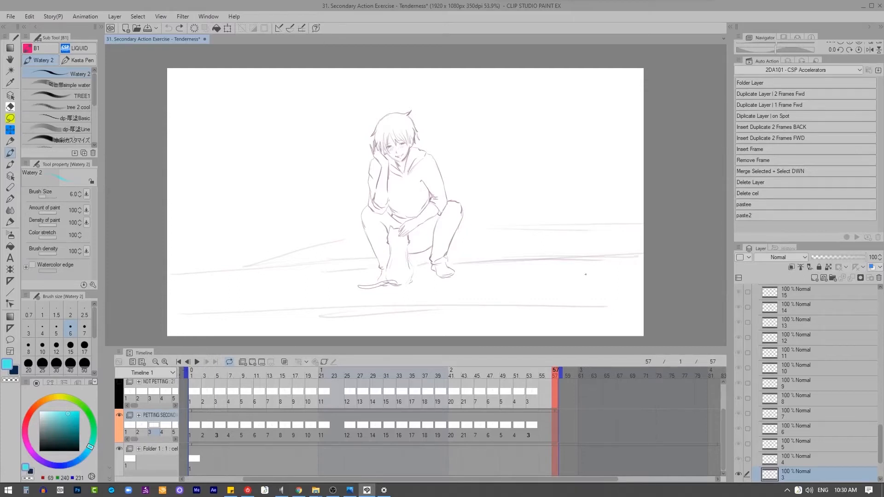
# Step: Toggle the visibility of Folder 1 off and on to check which lines it holds
pyautogui.click(280, 396)
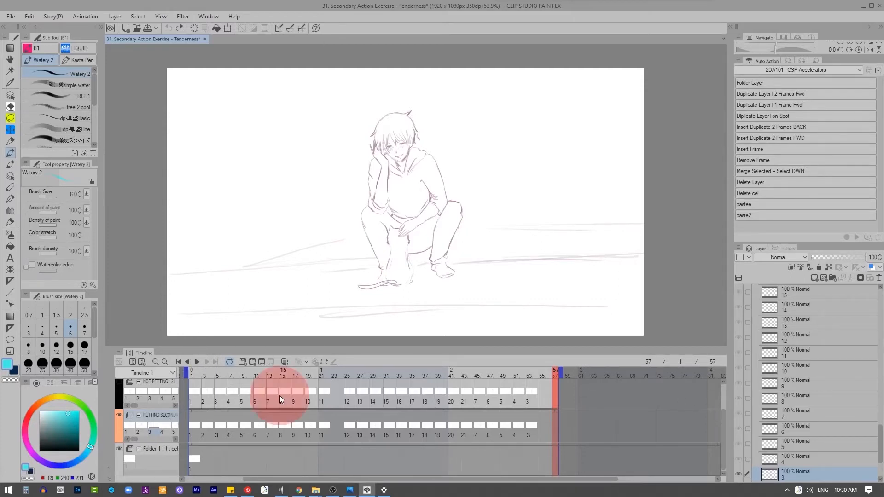
pyautogui.click(119, 449)
pyautogui.click(120, 449)
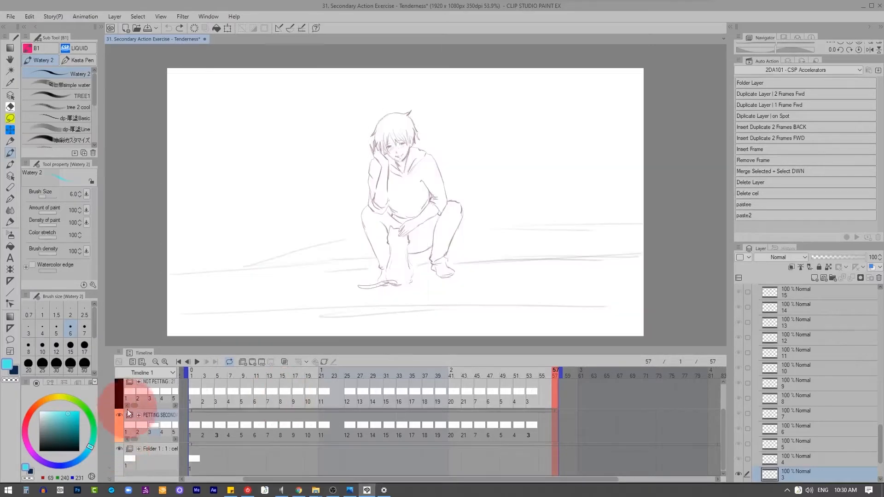
pyautogui.click(118, 450)
pyautogui.click(117, 450)
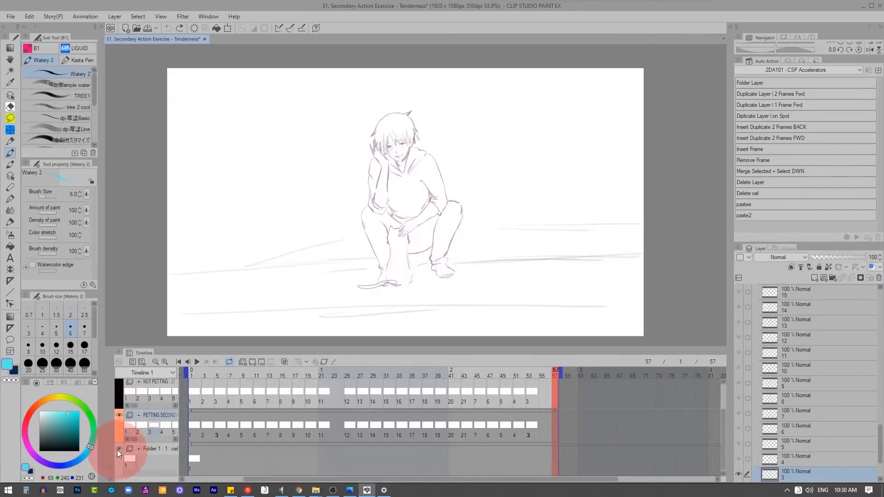
pyautogui.click(117, 450)
pyautogui.click(116, 450)
# Step: Toggle the petting animation folder's visibility off and on to examine the character drawing it contains
pyautogui.click(116, 415)
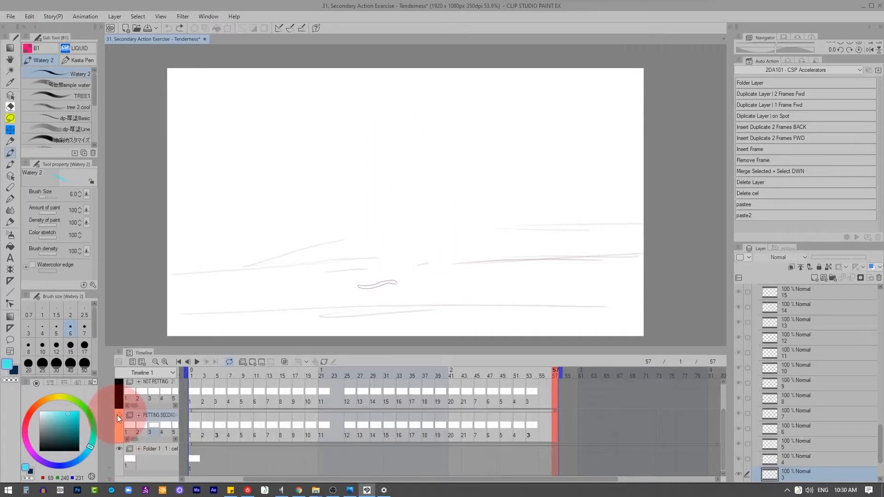
pyautogui.click(118, 415)
pyautogui.click(118, 415)
pyautogui.click(117, 415)
pyautogui.click(117, 416)
pyautogui.click(118, 416)
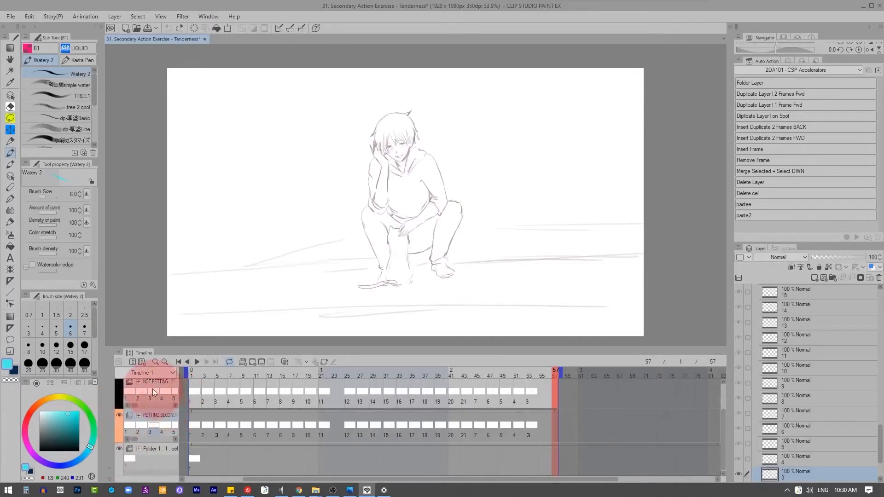
# Step: Show the NOT PETTING folder, hide the petting folder, and go to frame 1
pyautogui.scroll(1, 170, 416)
pyautogui.click(118, 394)
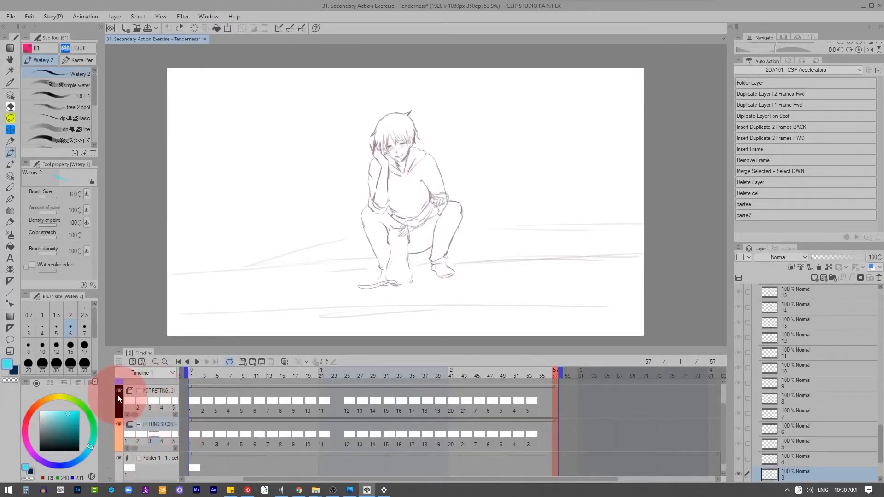
pyautogui.click(118, 394)
pyautogui.click(118, 423)
pyautogui.click(121, 390)
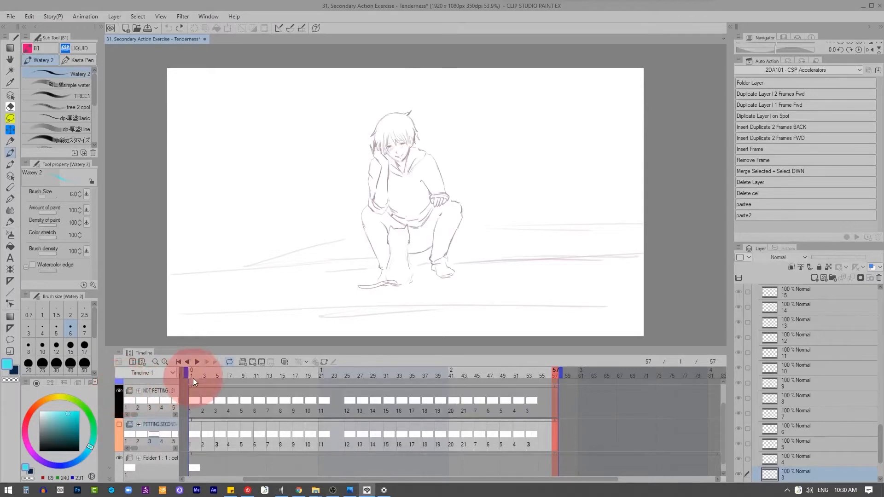
pyautogui.moveTo(194, 374)
pyautogui.mouseDown()
pyautogui.moveTo(253, 375)
pyautogui.moveTo(192, 377)
pyautogui.mouseUp()
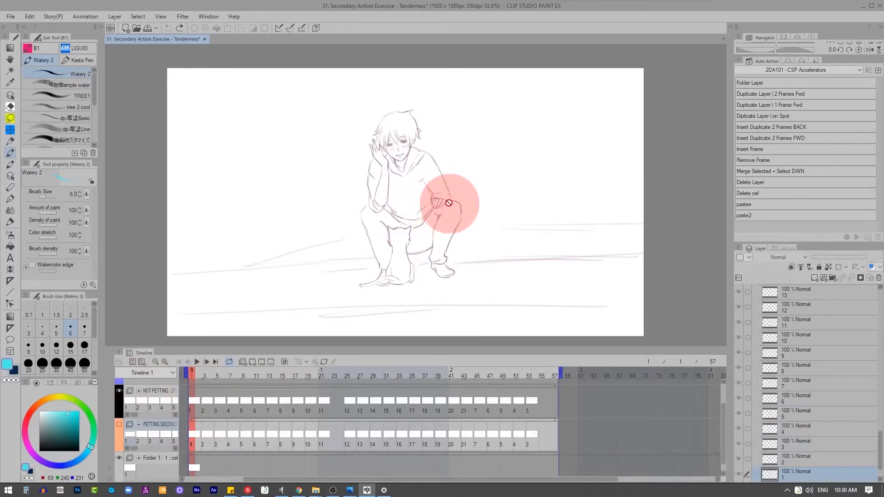
# Step: Hide the TAIL animation folder so only the figure and the cat's body are displayed
pyautogui.scroll(1, 180, 408)
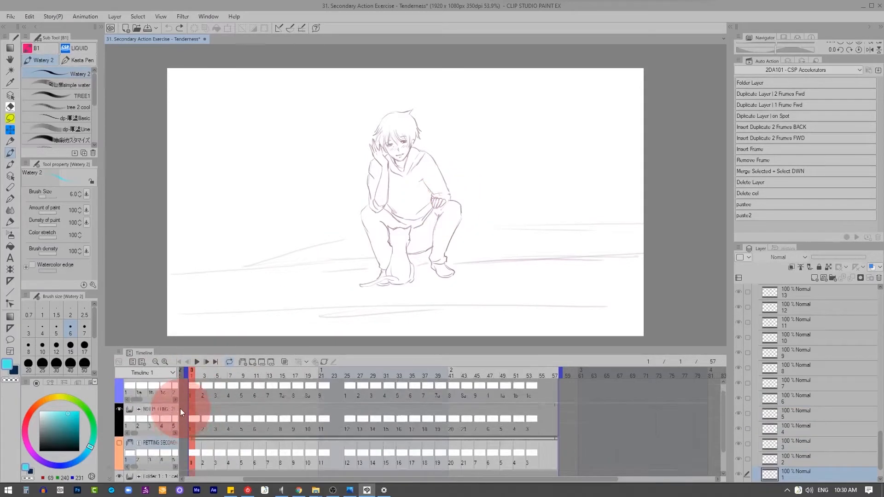
pyautogui.click(119, 384)
pyautogui.click(120, 384)
pyautogui.click(120, 384)
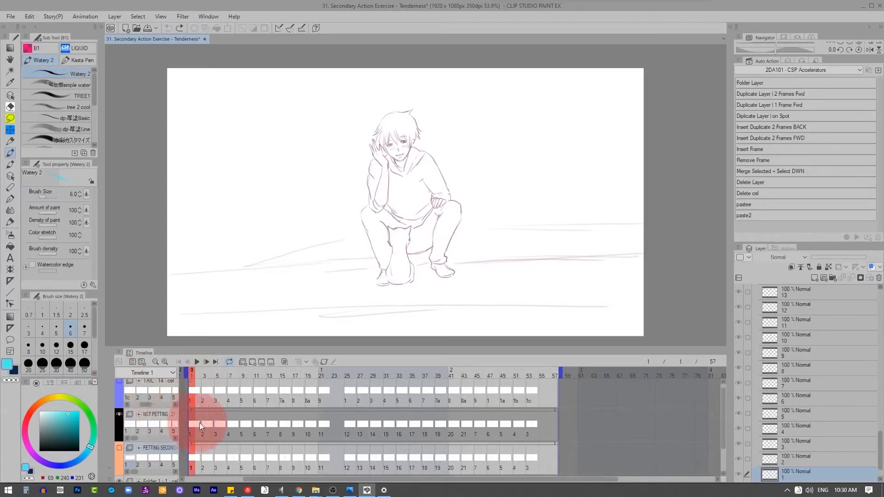
pyautogui.scroll(-1, 206, 428)
pyautogui.scroll(1, 186, 433)
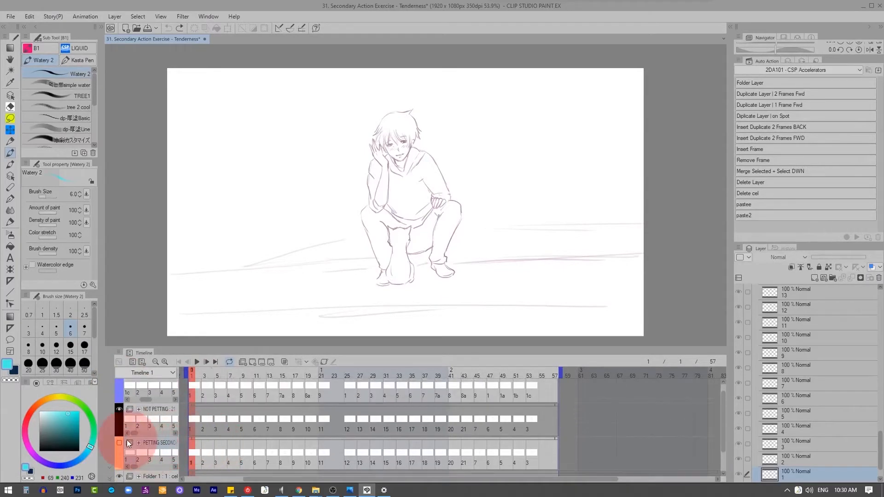
# Step: Toggle the petting and NOT PETTING folders to examine the arm and cat drawing at frame 1
pyautogui.click(120, 443)
pyautogui.click(120, 443)
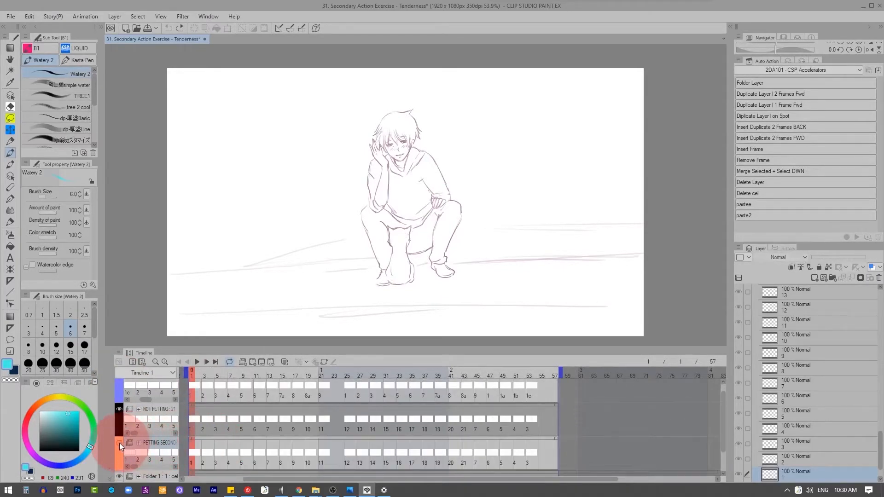
pyautogui.click(119, 408)
pyautogui.click(120, 408)
pyautogui.moveTo(450, 199); pyautogui.dragTo(395, 262)
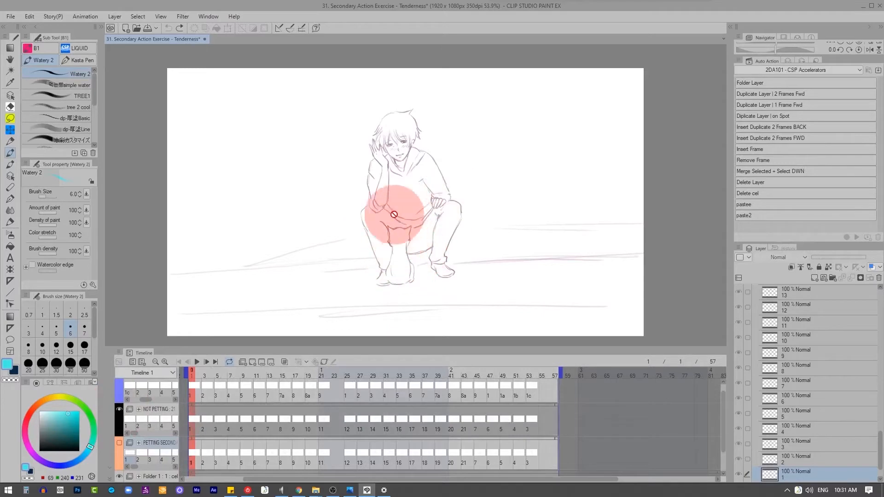
pyautogui.click(120, 409)
pyautogui.click(120, 409)
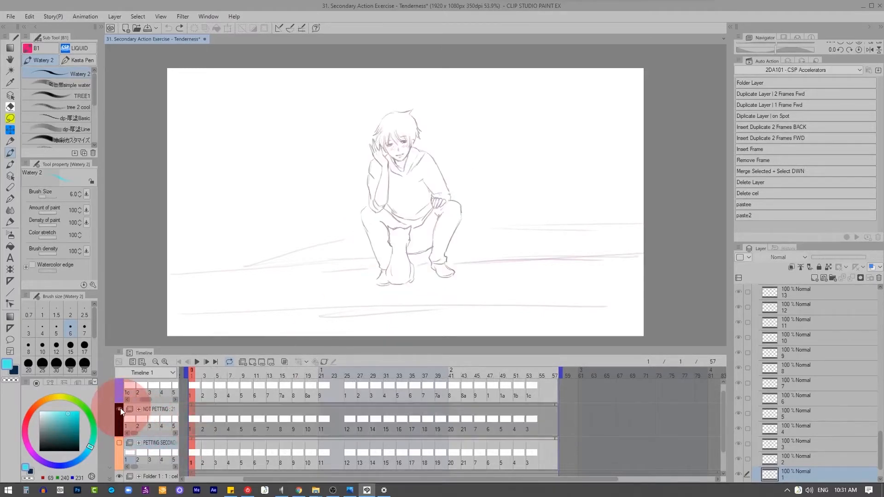
pyautogui.click(121, 409)
pyautogui.click(120, 409)
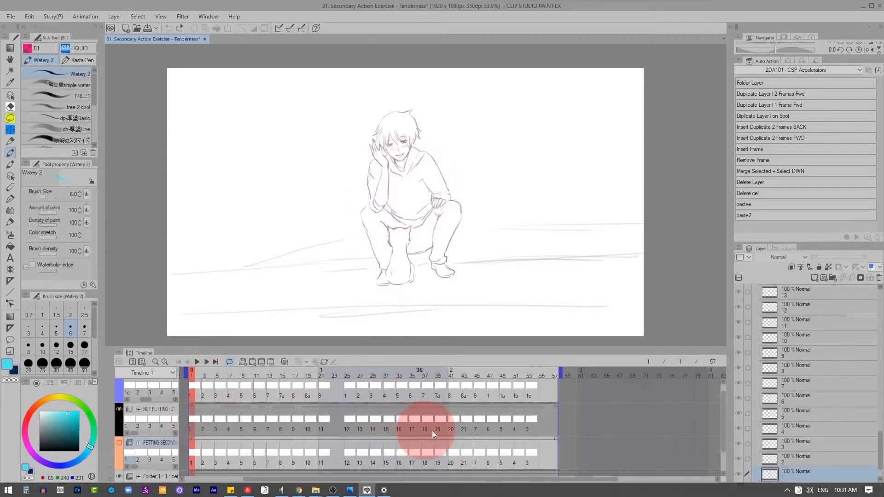
# Step: Step through the NOT PETTING cels from frame 43 to frame 53 to examine the closing poses, then return to frame 43
pyautogui.click(463, 425)
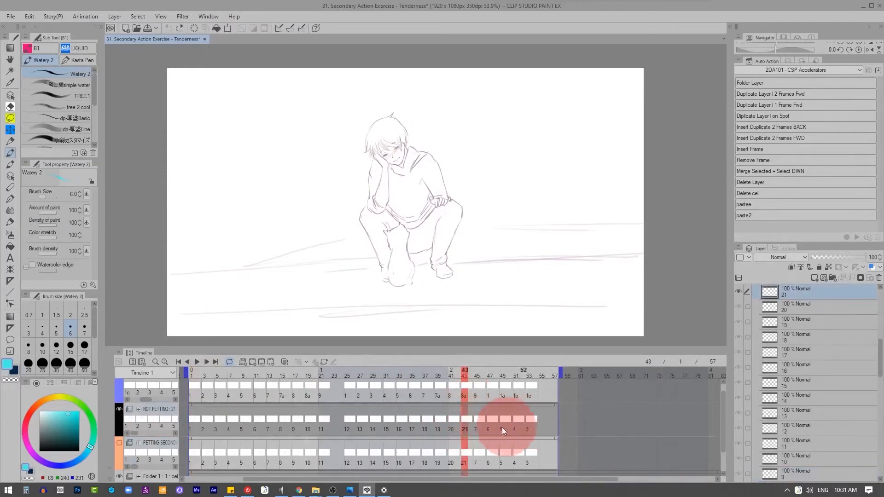
pyautogui.click(479, 426)
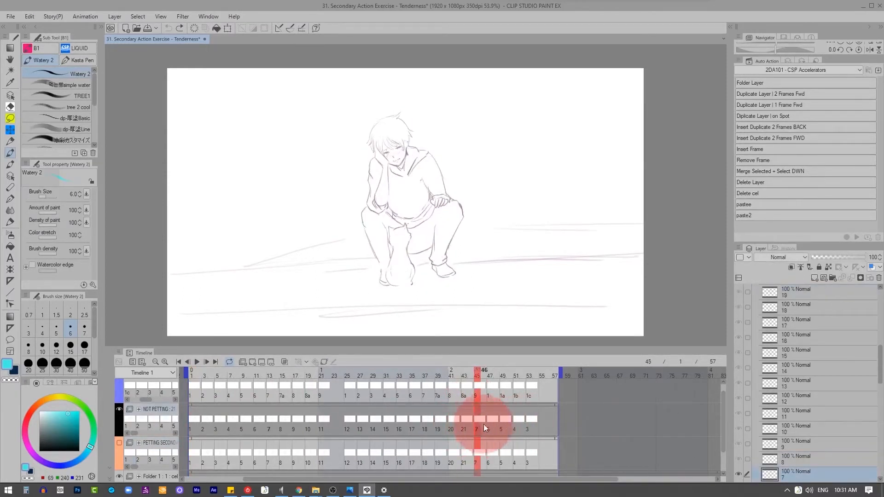
pyautogui.click(491, 422)
pyautogui.click(505, 421)
pyautogui.click(517, 421)
pyautogui.click(526, 420)
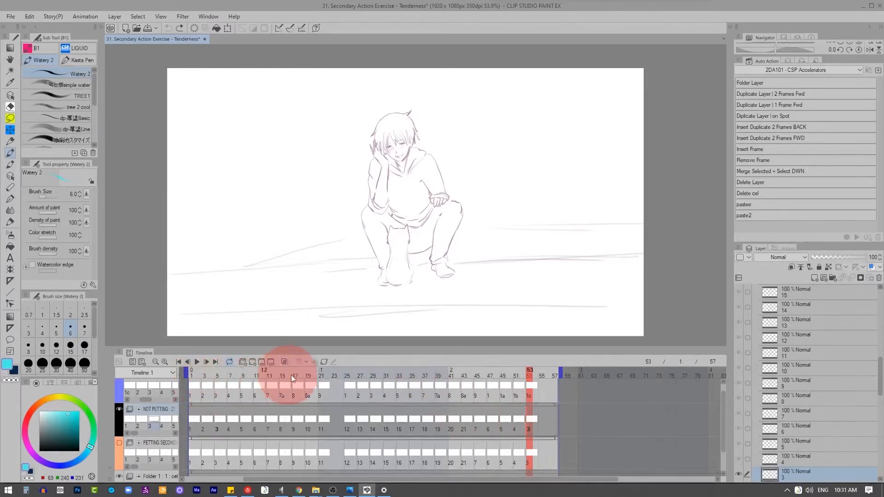
pyautogui.click(464, 424)
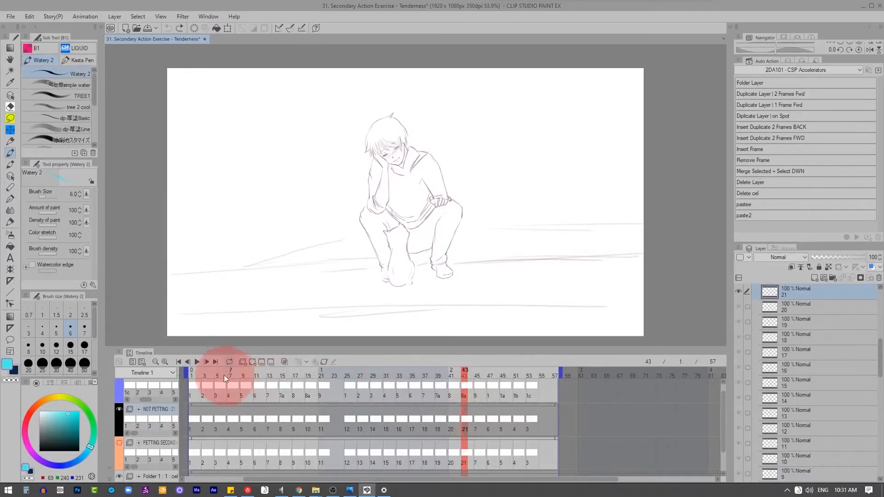
# Step: Play the animation from the first frame without the tail, then stop playback
pyautogui.click(194, 373)
pyautogui.click(193, 363)
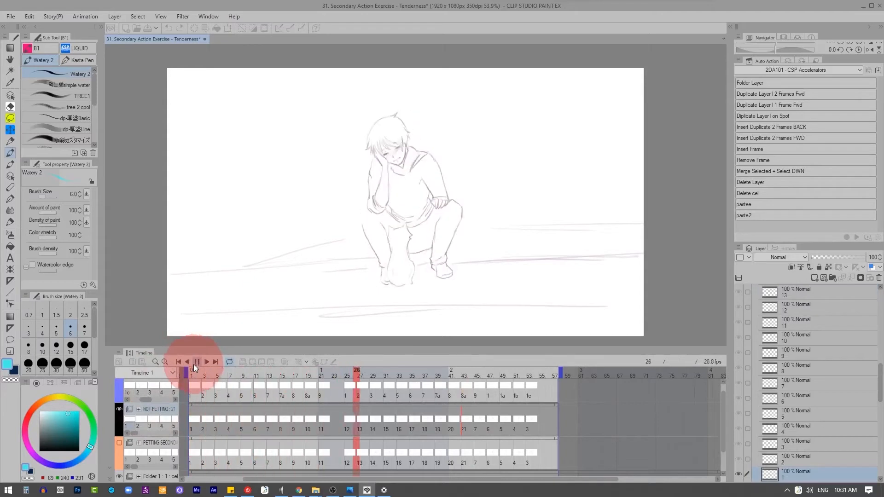
pyautogui.click(194, 364)
# Step: Show the TAIL folder again and play the animation with the tail motion
pyautogui.click(120, 385)
pyautogui.scroll(-1, 190, 402)
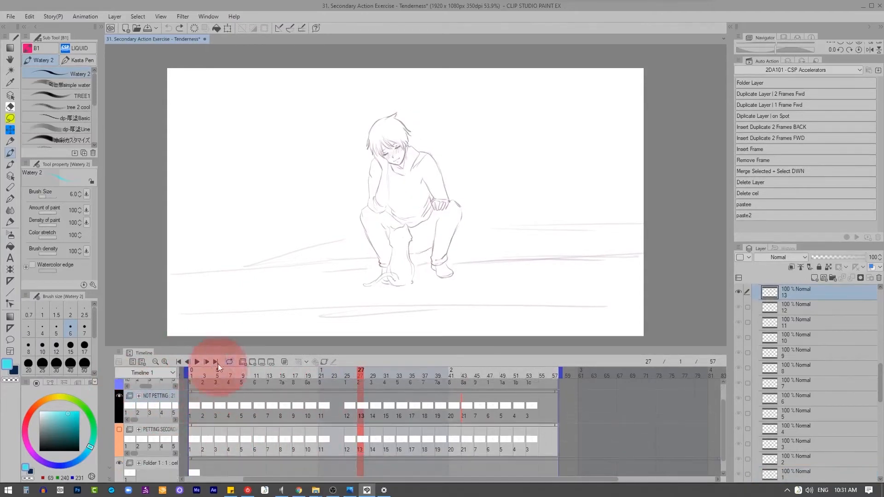
pyautogui.click(196, 362)
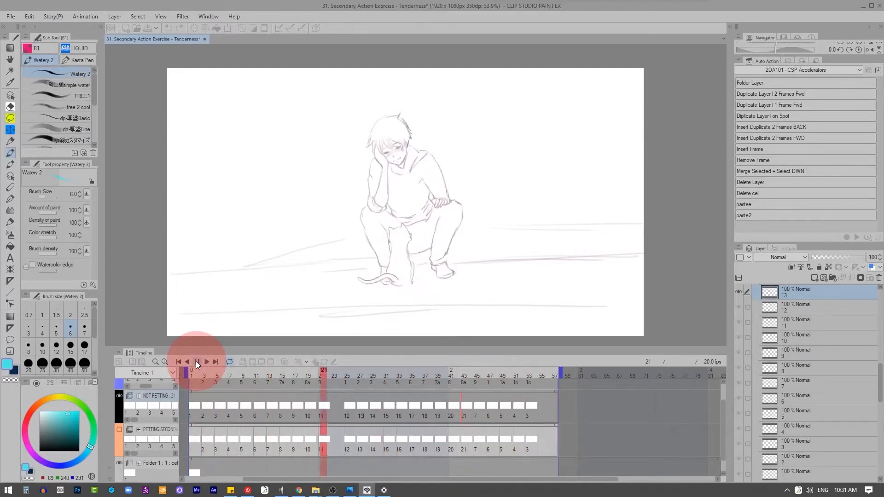
# Step: Examine the hand petting the cat up close during looped playback, then stop the animation
pyautogui.scroll(1, 340, 277)
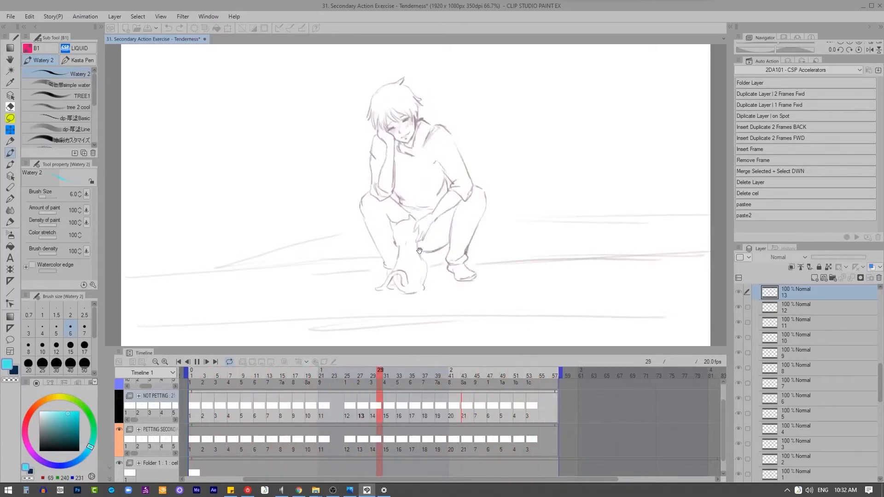
pyautogui.scroll(3, 419, 251)
pyautogui.scroll(1, 438, 235)
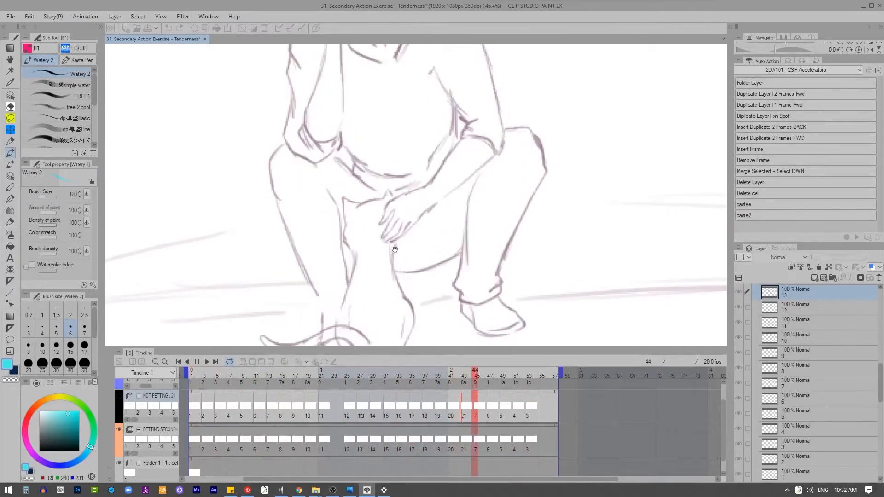
pyautogui.scroll(-5, 395, 251)
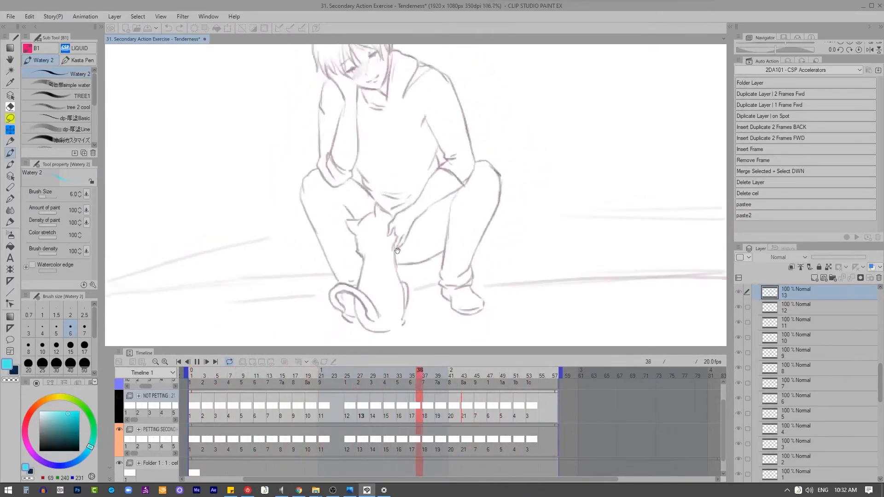
pyautogui.moveTo(359, 229); pyautogui.dragTo(378, 258)
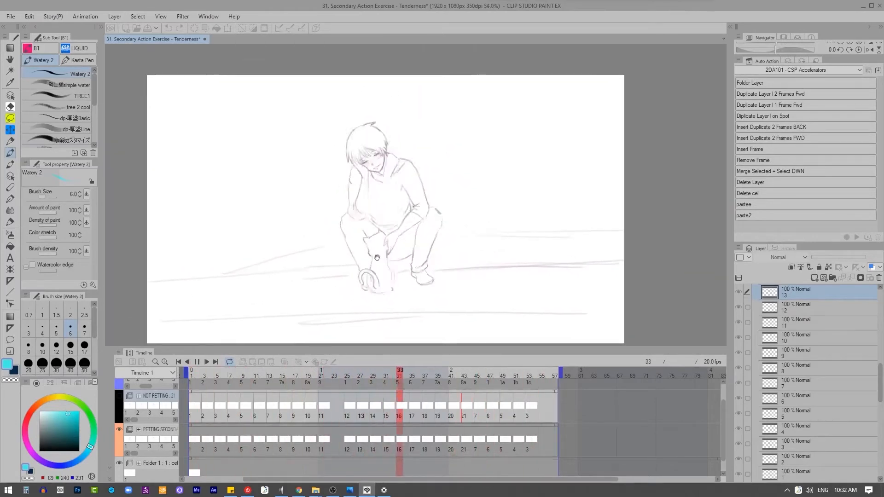
pyautogui.click(198, 364)
# Step: Add a new animation folder with cel 1 at frame 1 above the TAIL folder
pyautogui.scroll(3, 365, 292)
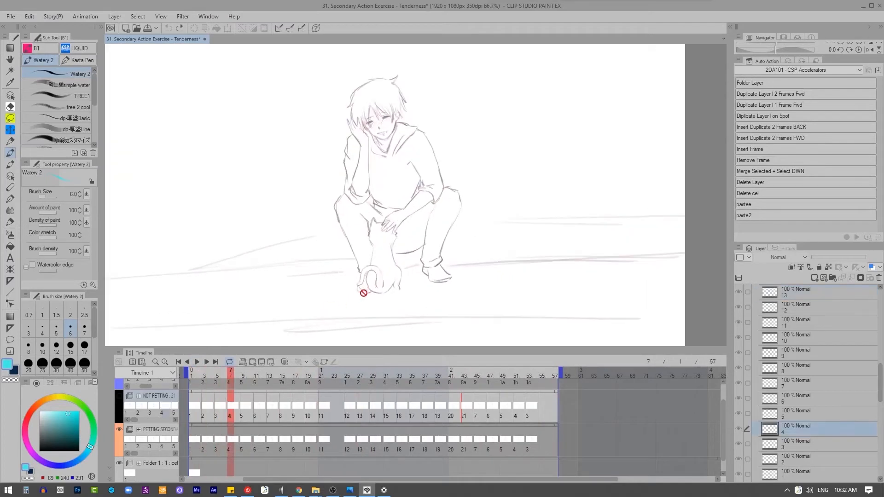
pyautogui.scroll(2, 724, 405)
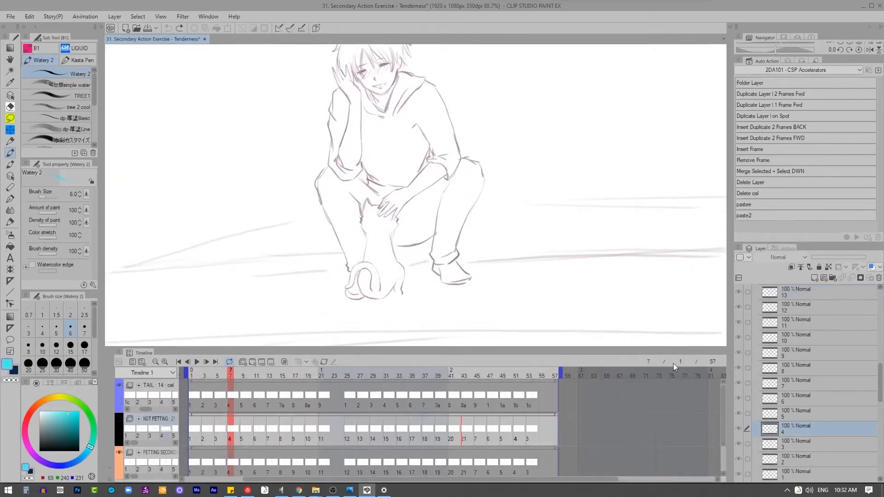
pyautogui.click(192, 395)
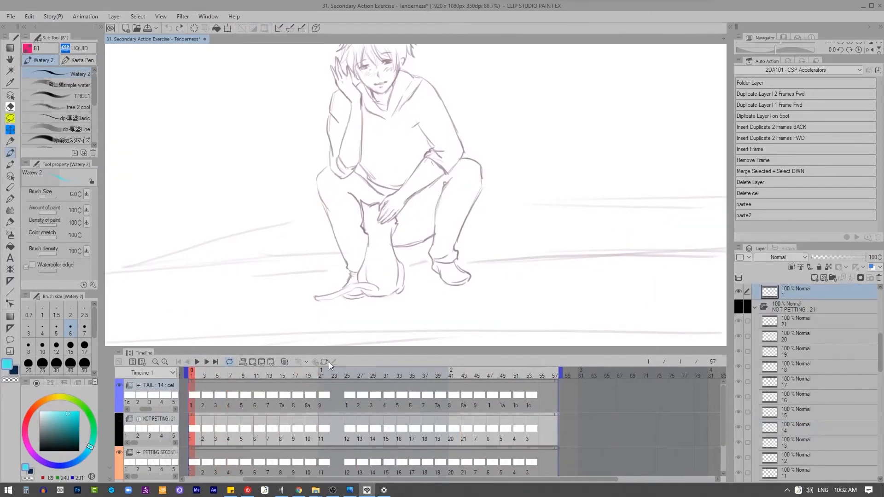
pyautogui.click(243, 362)
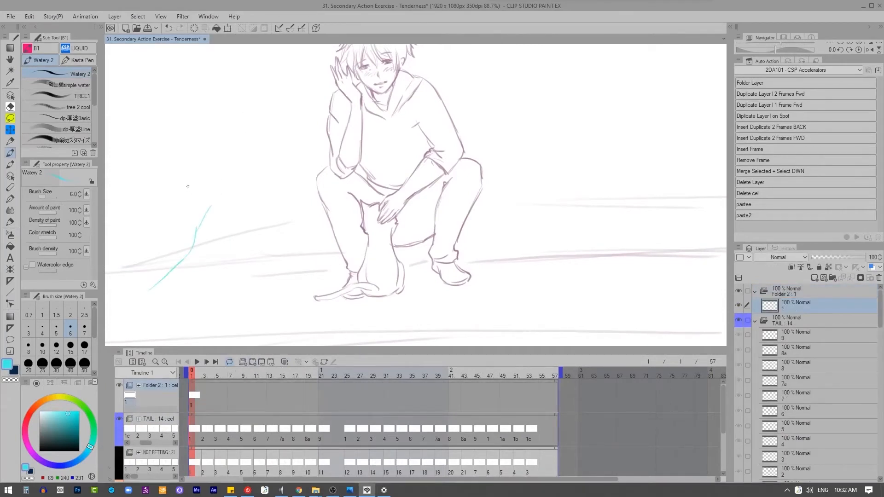
# Step: Sketch numbered demonstration poses of a swinging arm and hand in cyan in the empty area beside the seated man
pyautogui.press('x')
pyautogui.moveTo(210, 196); pyautogui.dragTo(144, 280)
pyautogui.press('z')
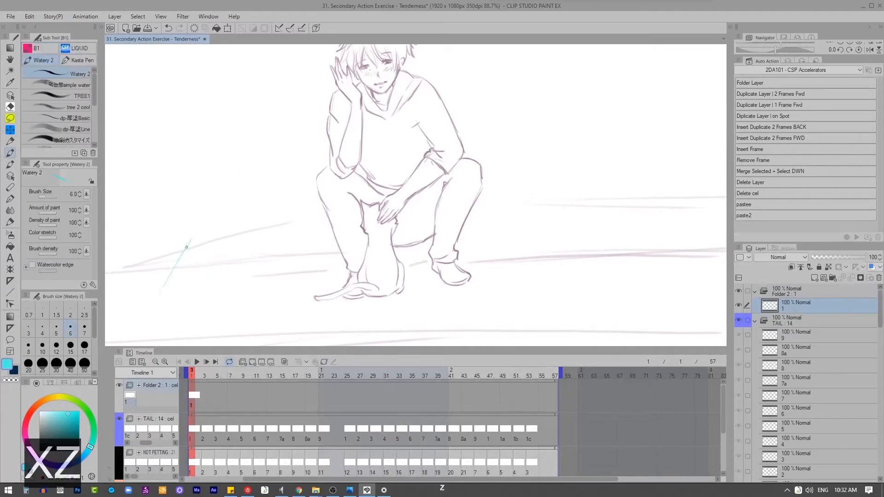
pyautogui.moveTo(224, 204); pyautogui.dragTo(234, 148)
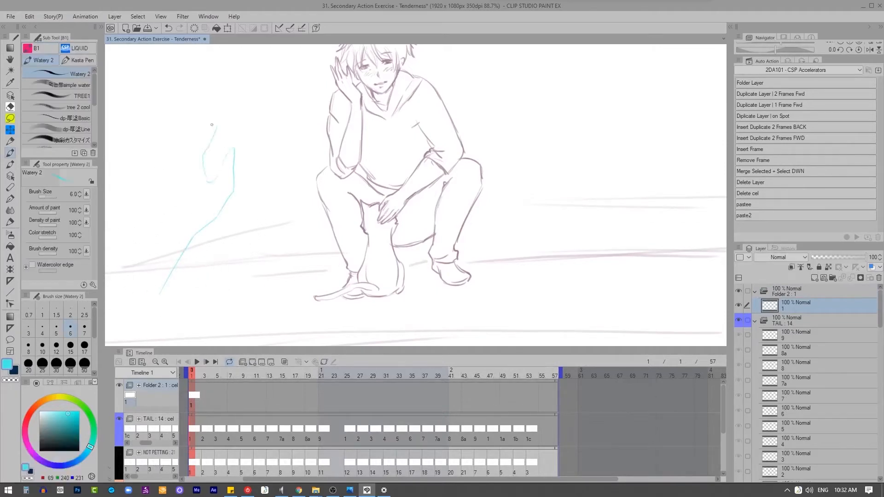
pyautogui.moveTo(159, 212); pyautogui.dragTo(134, 265)
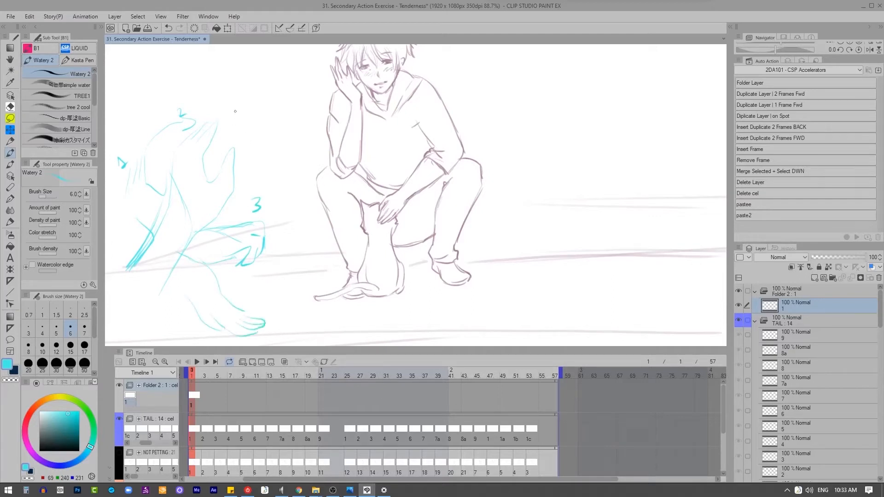
# Step: Add an S-shaped motion curve above the arm sketches, then clear all the demonstration sketches from the cel
pyautogui.moveTo(219, 90); pyautogui.dragTo(282, 128)
pyautogui.moveTo(242, 81); pyautogui.dragTo(282, 110)
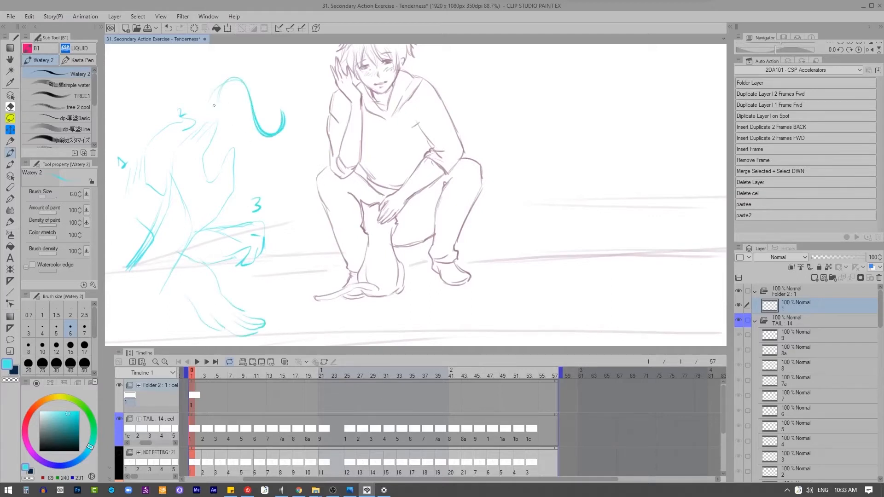
pyautogui.press('e')
pyautogui.moveTo(198, 148)
pyautogui.mouseDown()
pyautogui.moveTo(148, 188)
pyautogui.moveTo(207, 187)
pyautogui.moveTo(245, 146)
pyautogui.moveTo(267, 143)
pyautogui.mouseUp()
pyautogui.press('z')
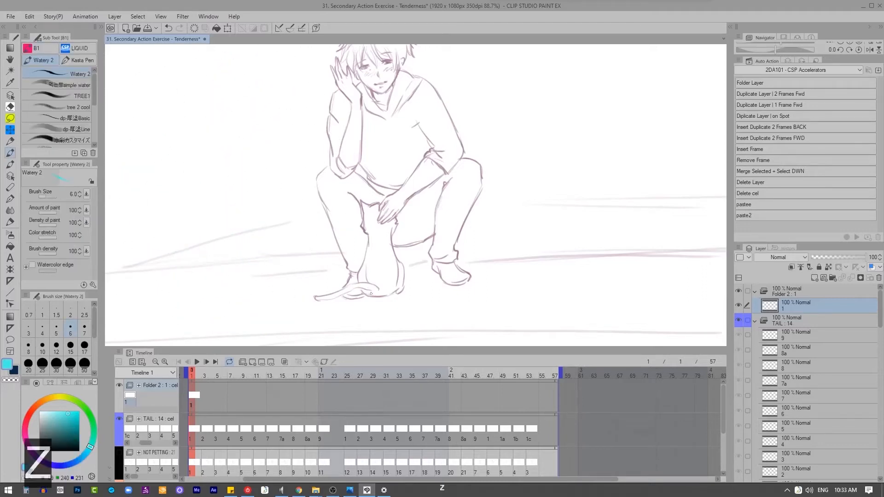
# Step: Sketch wavy tail-motion curves in cyan on the ground beside the cat, clearing each demonstration sketch
pyautogui.moveTo(294, 292)
pyautogui.mouseDown()
pyautogui.moveTo(250, 268)
pyautogui.moveTo(222, 277)
pyautogui.mouseUp()
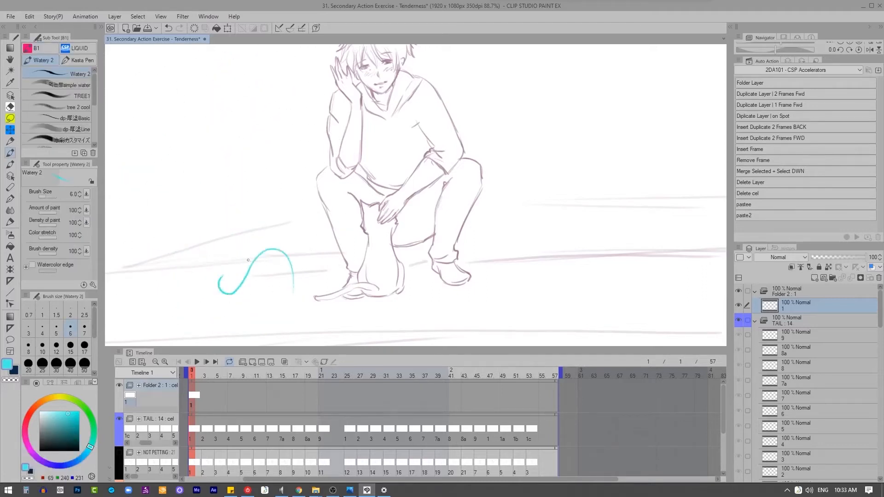
pyautogui.moveTo(288, 251)
pyautogui.mouseDown()
pyautogui.moveTo(224, 302)
pyautogui.moveTo(265, 284)
pyautogui.moveTo(281, 242)
pyautogui.moveTo(210, 282)
pyautogui.moveTo(291, 252)
pyautogui.moveTo(254, 265)
pyautogui.moveTo(282, 262)
pyautogui.mouseUp()
pyautogui.press('x')
pyautogui.press('z')
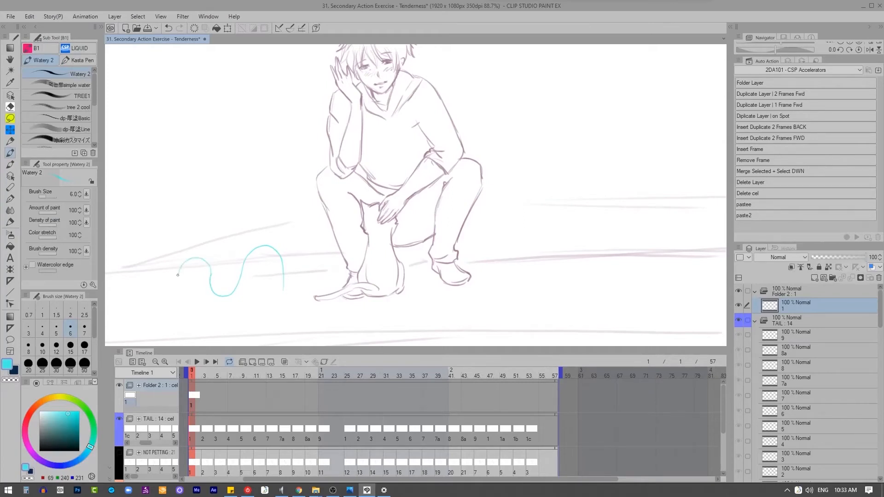
pyautogui.moveTo(177, 275)
pyautogui.mouseDown()
pyautogui.moveTo(162, 304)
pyautogui.moveTo(146, 267)
pyautogui.moveTo(117, 260)
pyautogui.moveTo(107, 294)
pyautogui.mouseUp()
pyautogui.press('x')
pyautogui.moveTo(267, 247)
pyautogui.mouseDown()
pyautogui.moveTo(247, 282)
pyautogui.moveTo(191, 259)
pyautogui.moveTo(234, 270)
pyautogui.mouseUp()
pyautogui.press('z')
pyautogui.press('x')
pyautogui.moveTo(380, 283); pyautogui.dragTo(390, 276)
pyautogui.press('z')
# Step: Rename the new animation folder above the TAIL folder to EXAMPLE1
pyautogui.scroll(-1, 389, 256)
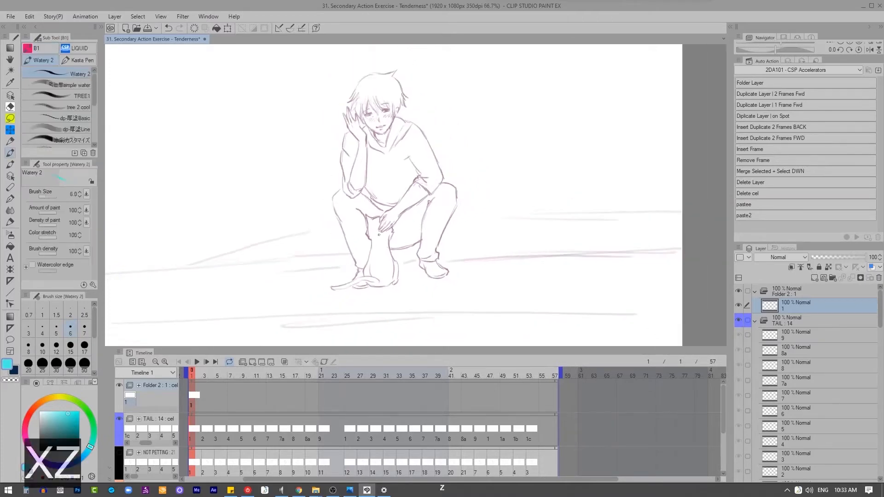
pyautogui.click(146, 420)
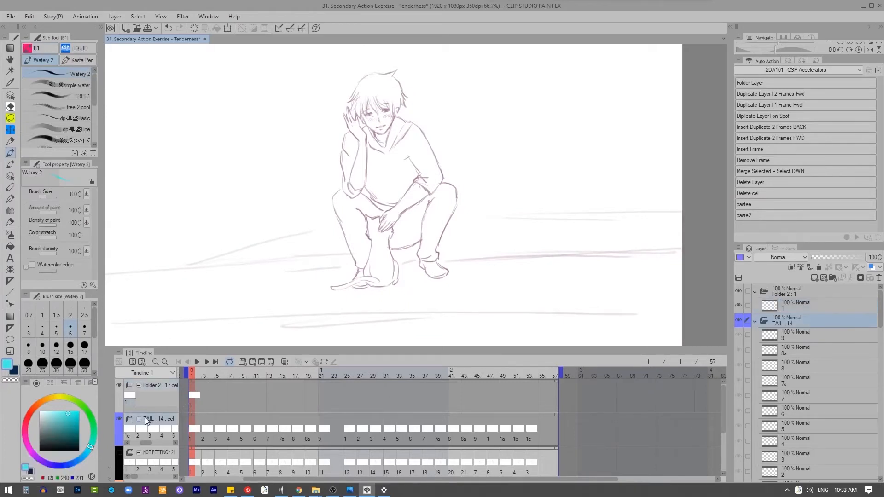
pyautogui.doubleClick(156, 387)
pyautogui.press('capslock')
pyautogui.write('EX')
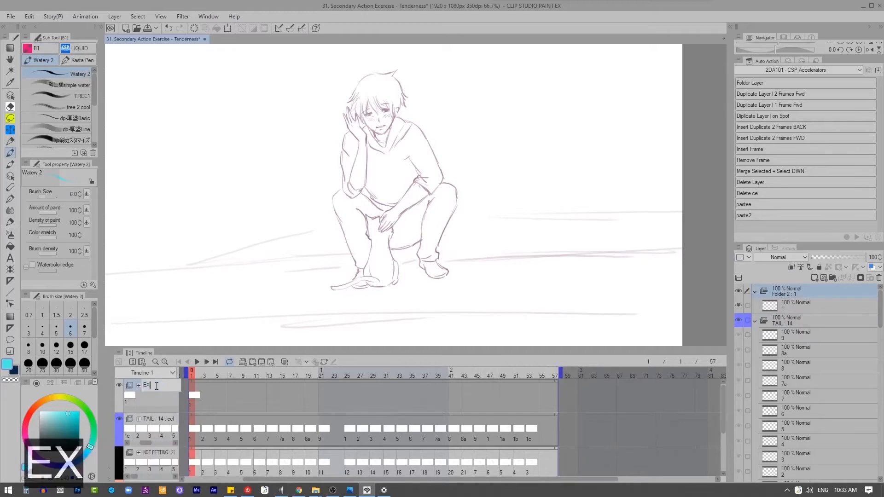
pyautogui.write('ERC')
pyautogui.press('BackSpace')
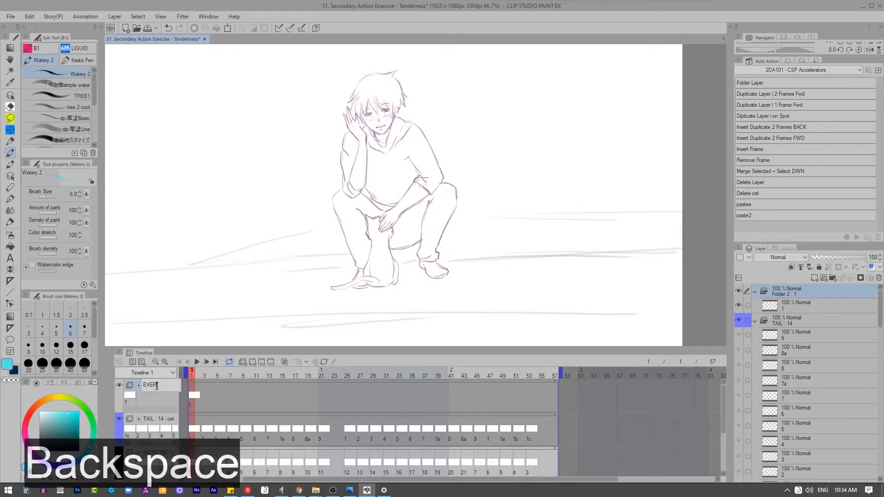
pyautogui.press('BackSpace')
pyautogui.press('BackSpace')
pyautogui.write('AMPLE1')
pyautogui.press('Return')
pyautogui.press('capslock')
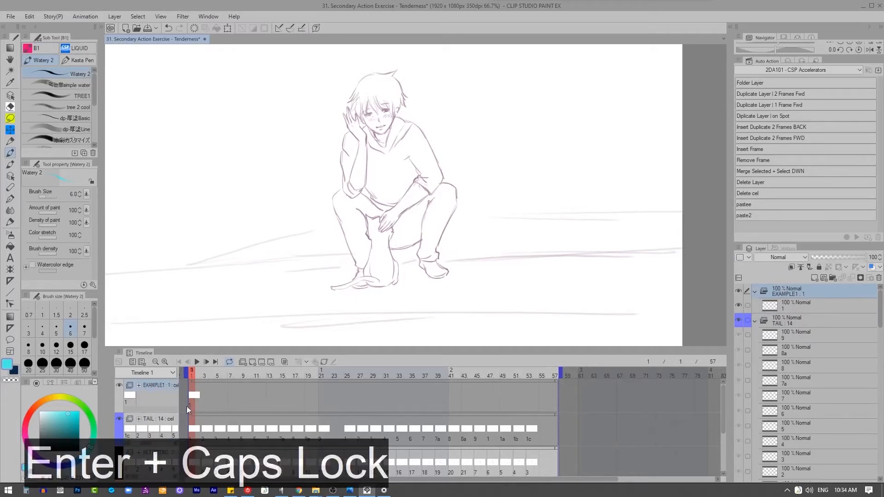
# Step: Show the NOT PETTING folder and hide the petting folder beneath it
pyautogui.scroll(-1, 159, 431)
pyautogui.click(156, 448)
pyautogui.click(119, 448)
pyautogui.click(119, 478)
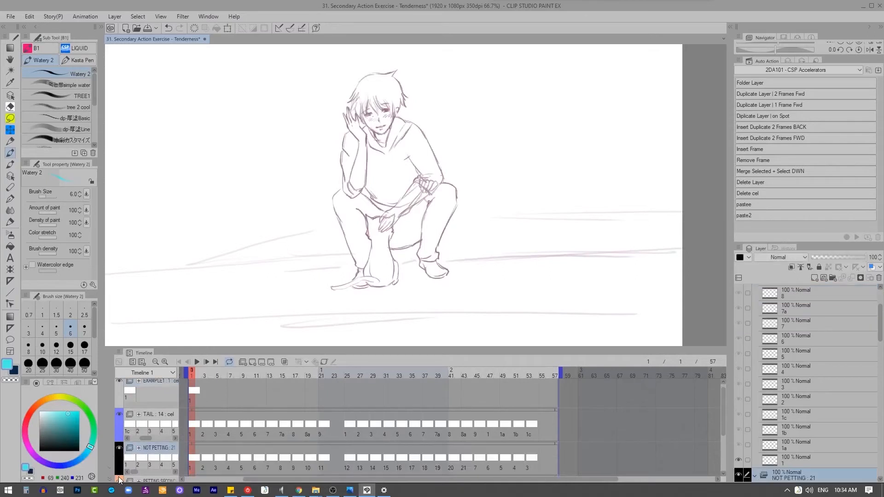
pyautogui.click(119, 478)
# Step: Move the NOT PETTING folder above the TAIL folder in the timeline
pyautogui.scroll(-2, 157, 445)
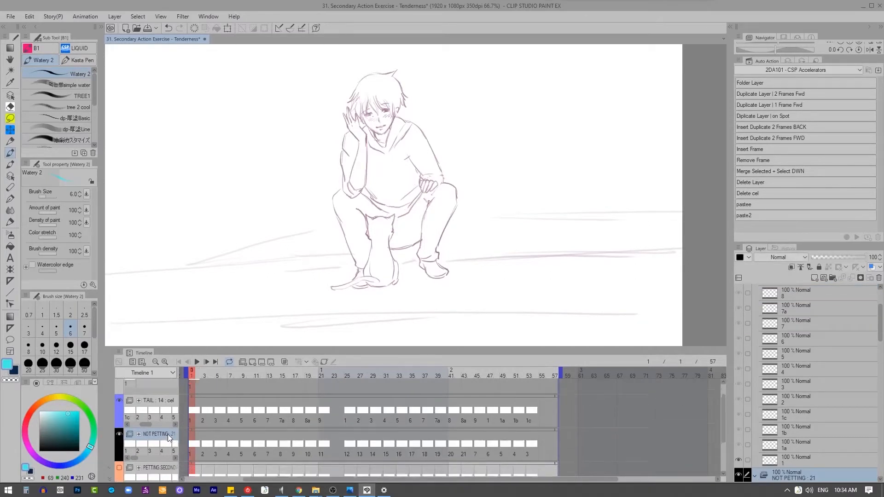
pyautogui.moveTo(167, 435); pyautogui.dragTo(150, 406)
pyautogui.scroll(1, 153, 417)
pyautogui.scroll(1, 441, 199)
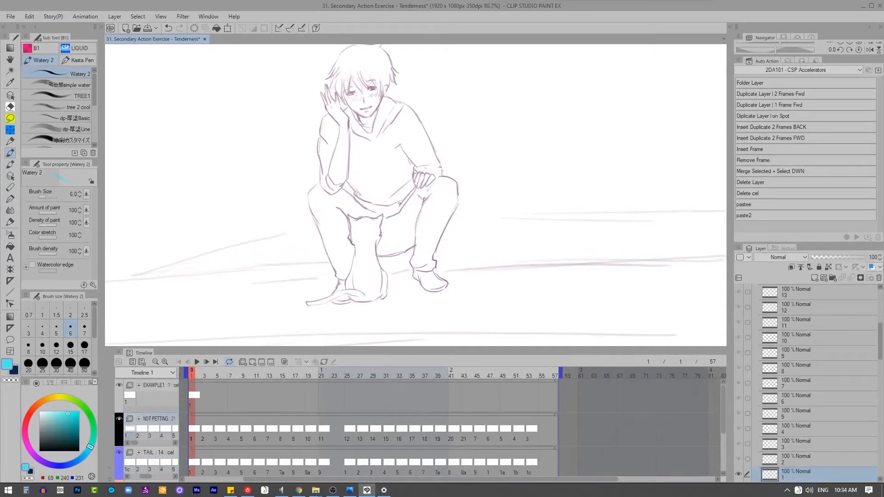
# Step: Change the drawing color to blue and frame the man's upper body and resting hand
pyautogui.moveTo(63, 453); pyautogui.dragTo(88, 433)
pyautogui.click(32, 411)
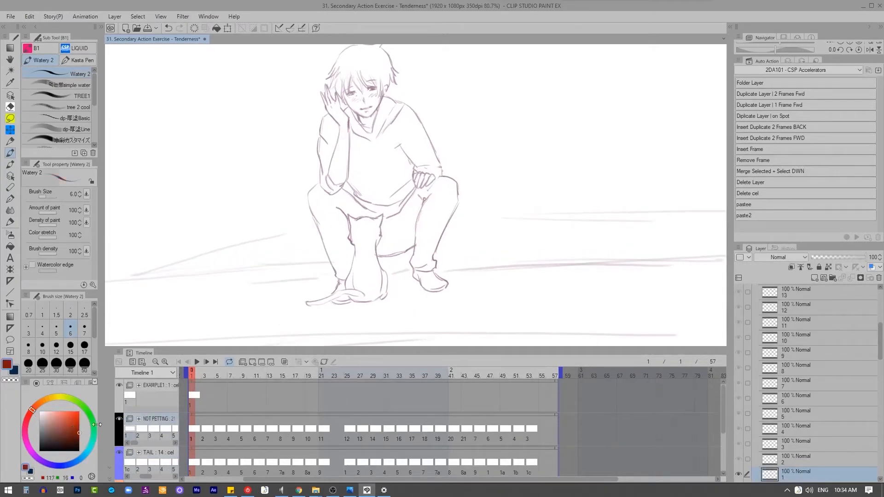
pyautogui.click(78, 460)
pyautogui.scroll(1, 437, 204)
pyautogui.press('h')
pyautogui.moveTo(418, 164); pyautogui.dragTo(414, 204)
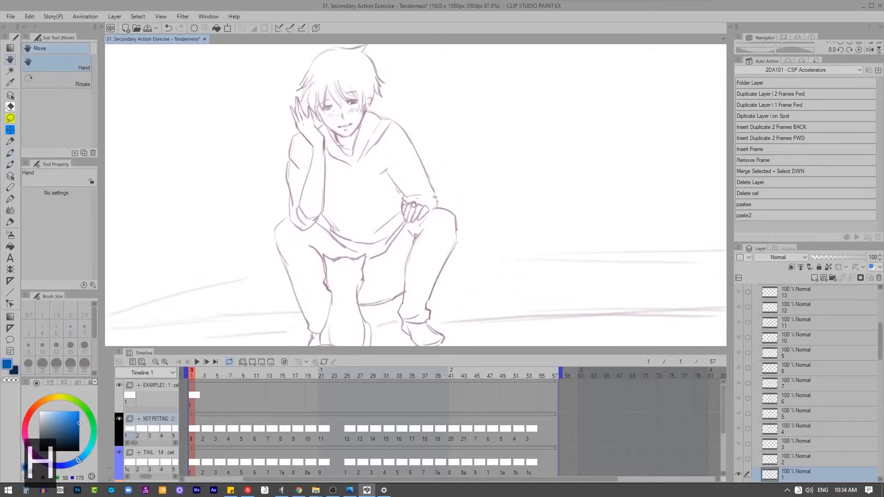
# Step: Duplicate the whole NOT PETTING animation folder in the timeline
pyautogui.click(196, 425)
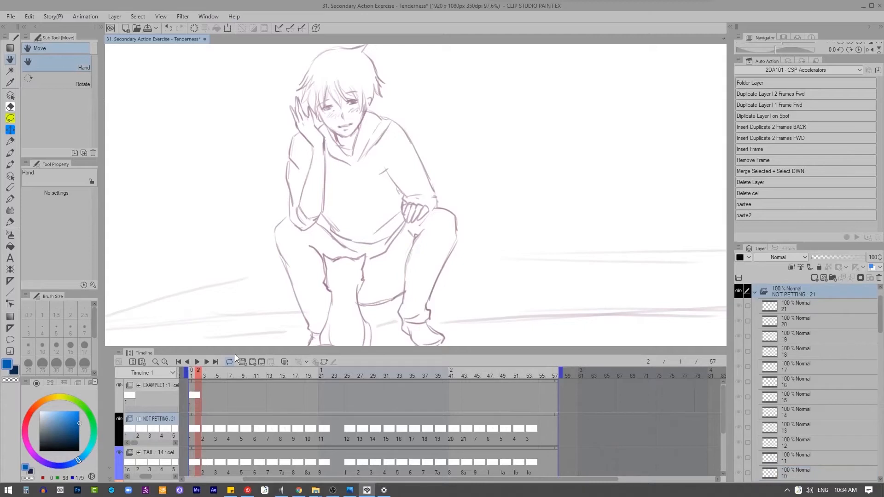
pyautogui.click(191, 426)
pyautogui.click(173, 418)
pyautogui.hotkey('ctrl', 'c')
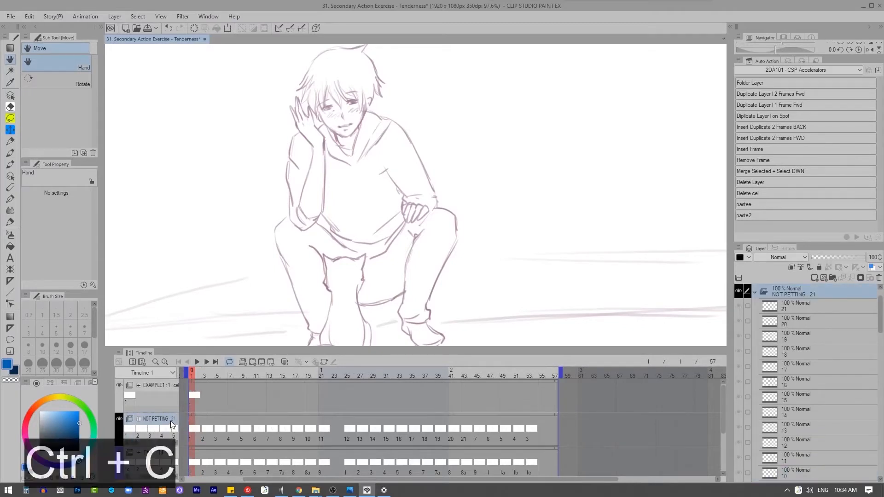
pyautogui.hotkey('ctrl', 'v')
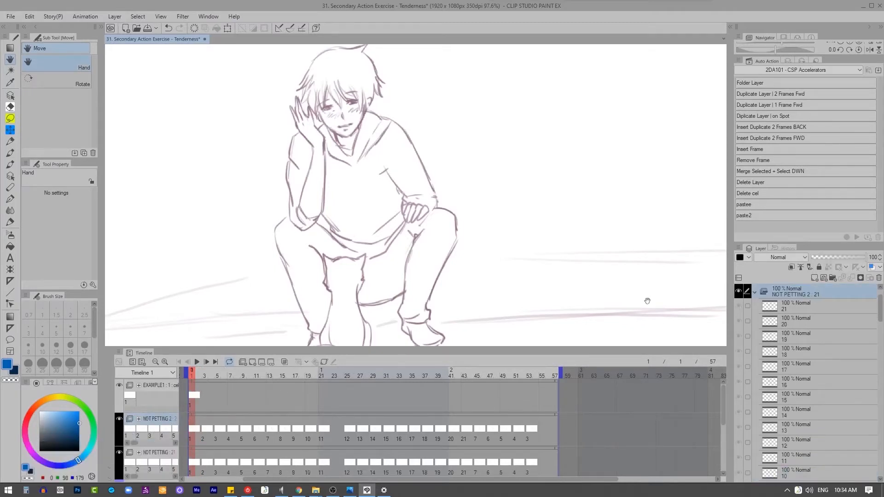
# Step: Give the duplicated folder a red palette color and rename it "not petting"
pyautogui.click(749, 257)
pyautogui.click(751, 279)
pyautogui.doubleClick(159, 419)
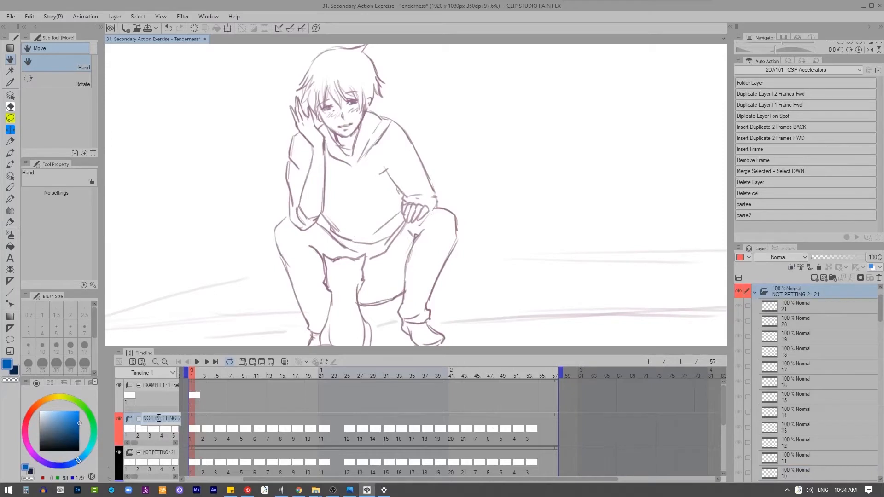
pyautogui.write('not petting')
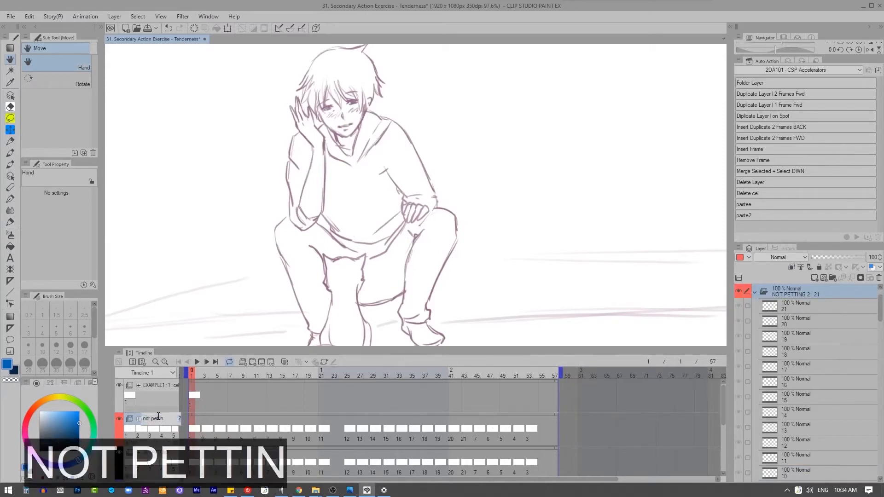
pyautogui.press('Return')
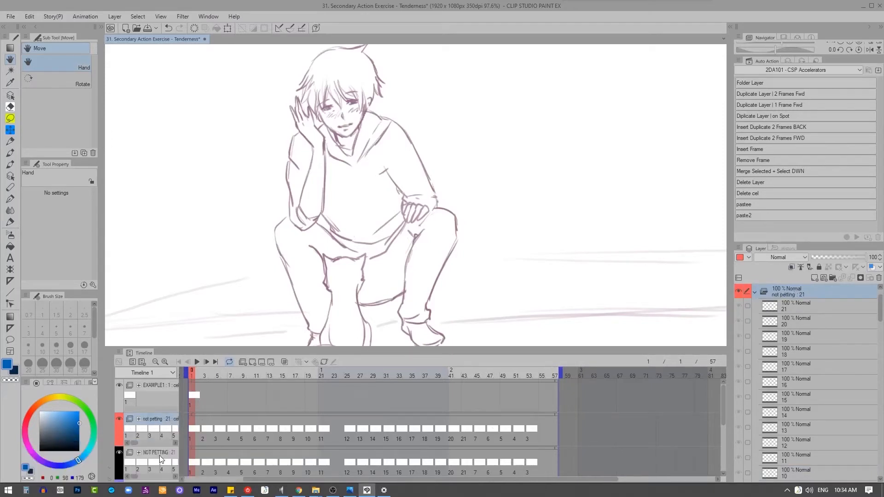
# Step: Ready the Snap eraser at size 88.6 on cel 1 of the copy and hide the original NOT PETTING folder
pyautogui.click(191, 429)
pyautogui.press('e')
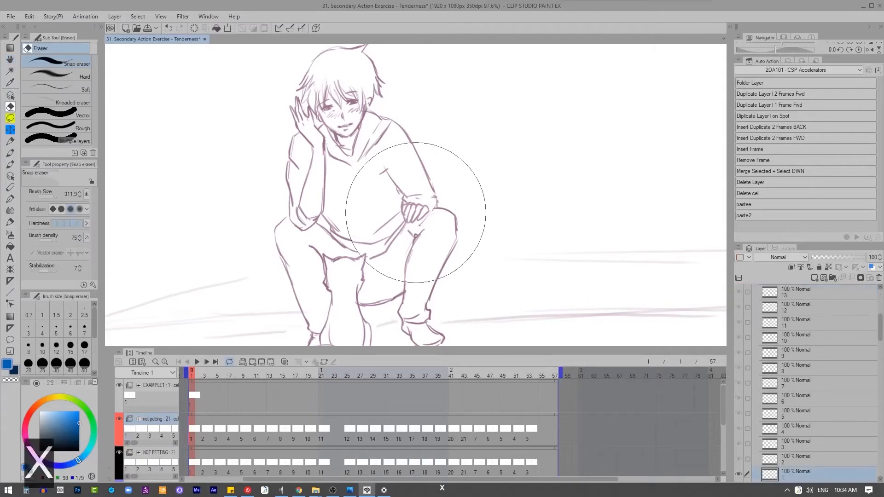
pyautogui.moveTo(325, 251); pyautogui.dragTo(285, 276)
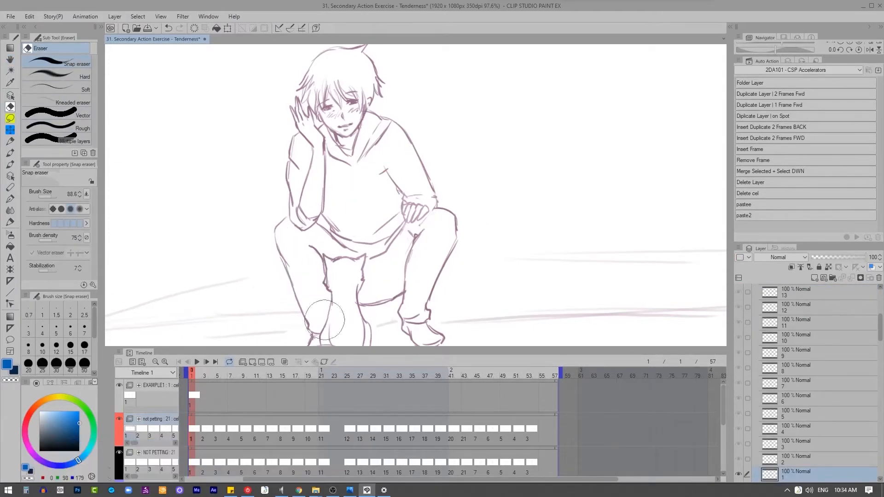
pyautogui.click(120, 453)
# Step: Erase the hand resting on the knee cel by cel through the "not petting" folder, advancing to cel 18
pyautogui.press('2')
pyautogui.press('2')
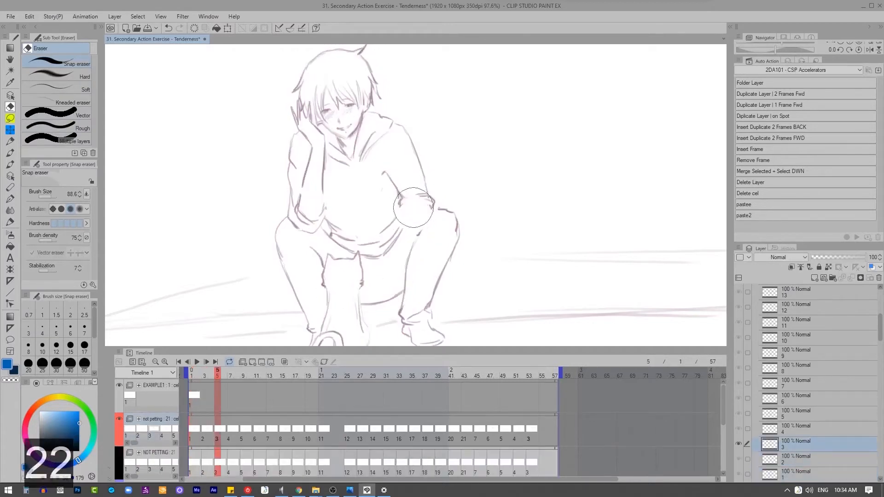
pyautogui.press('2')
pyautogui.press('2')
pyautogui.press('2')
pyautogui.press('2')
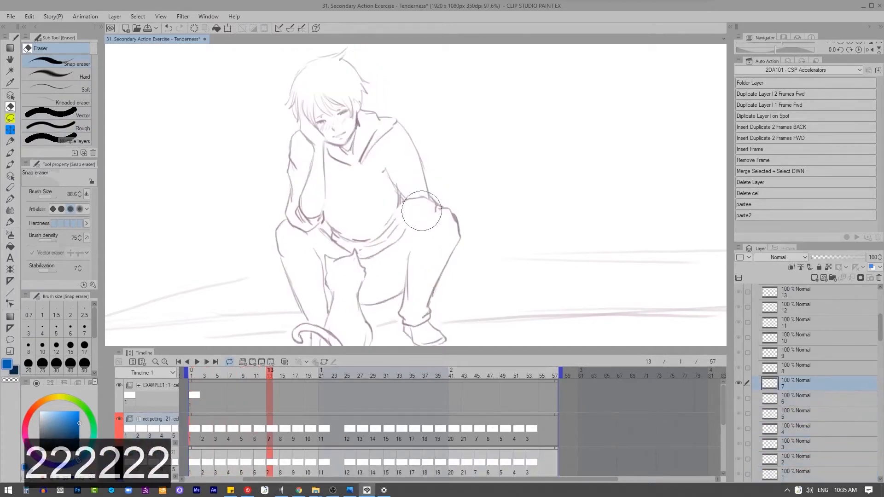
pyautogui.press('2')
pyautogui.press('2')
pyautogui.press('2')
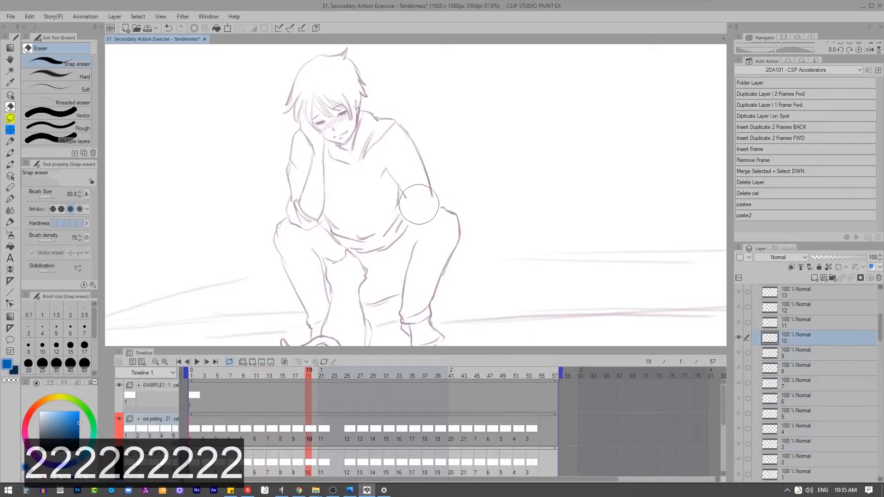
pyautogui.press('2')
pyautogui.press('2')
pyautogui.press('2')
pyautogui.press('2')
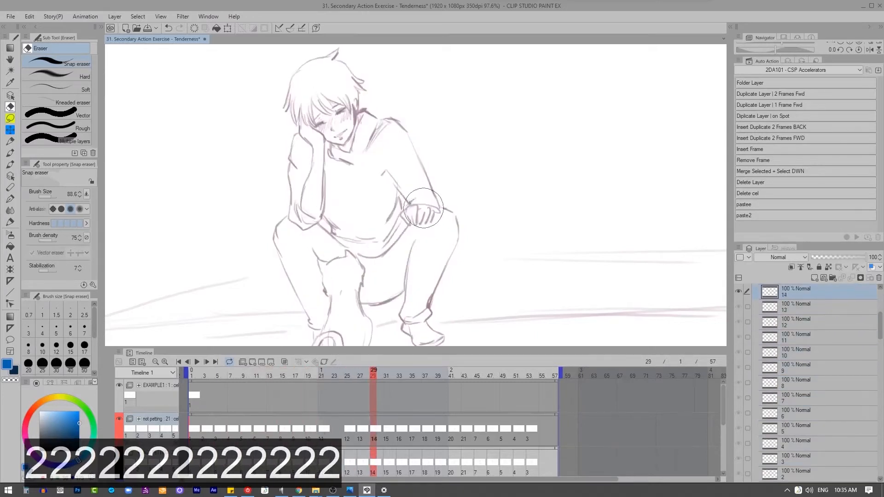
pyautogui.press('2')
pyautogui.press('2')
pyautogui.press('2')
pyautogui.press('2')
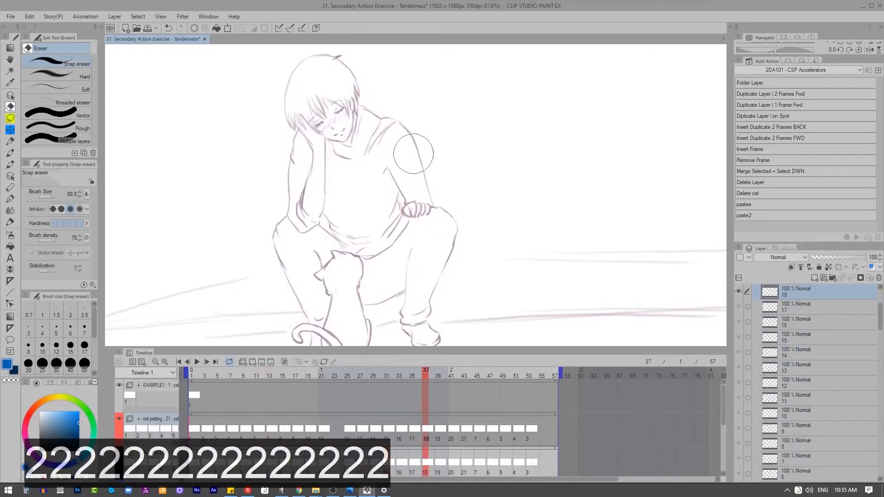
# Step: Erase the rest of the arm from shoulder to knee on cels 1 to 11 of the "not petting" folder
pyautogui.click(194, 422)
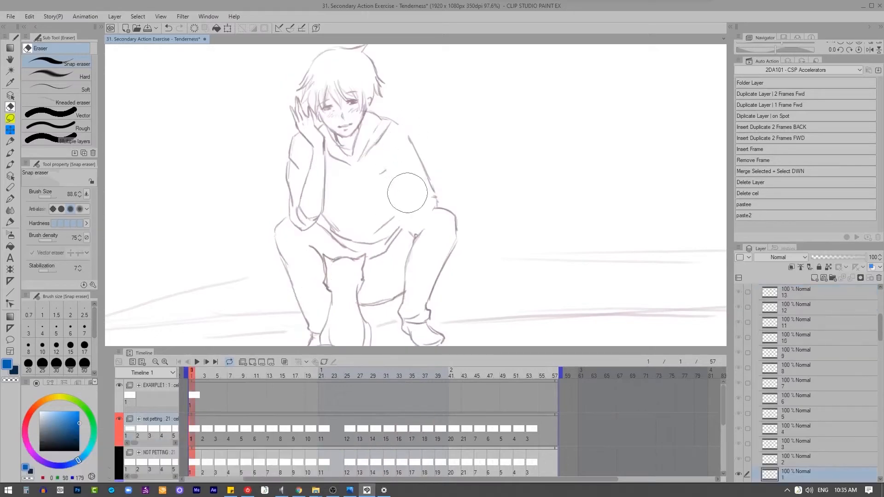
pyautogui.press('2')
pyautogui.press('2')
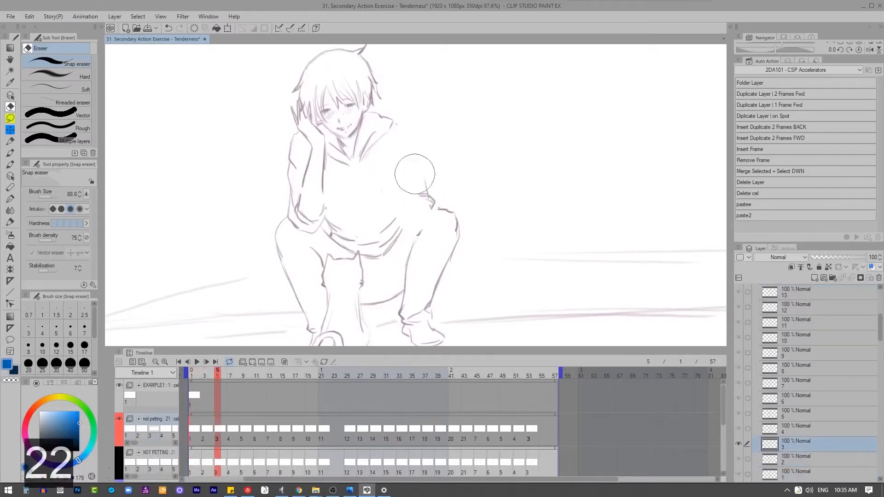
pyautogui.press('2')
pyautogui.press('2')
pyautogui.press('2')
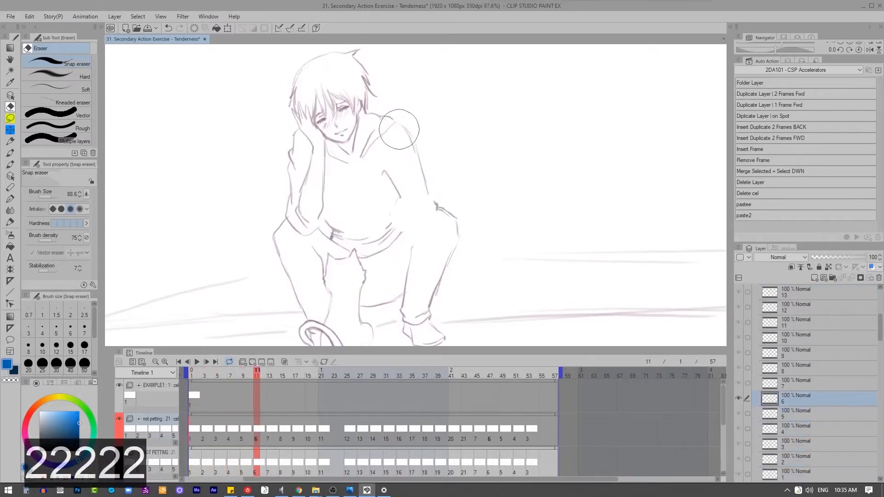
pyautogui.press('2')
pyautogui.press('2')
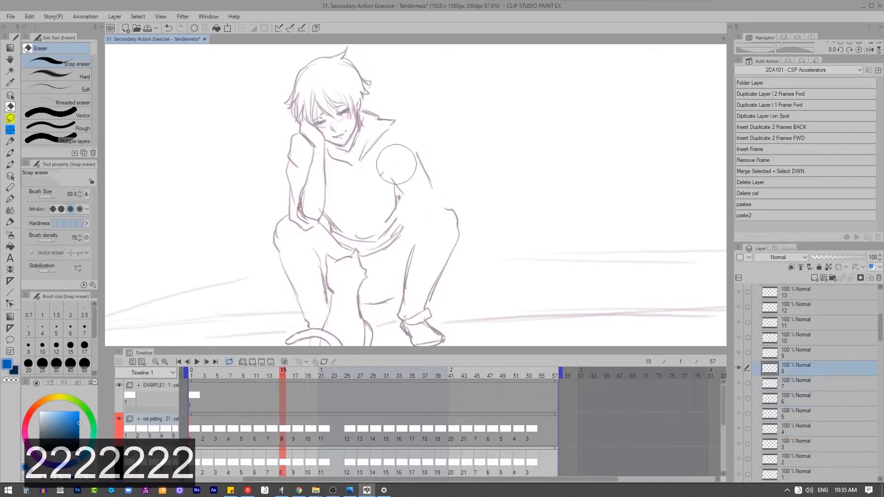
pyautogui.press('2')
# Step: Erase the same arm and resting hand on cels 12 to 21 of the "not petting" folder
pyautogui.press('2')
pyautogui.press('2')
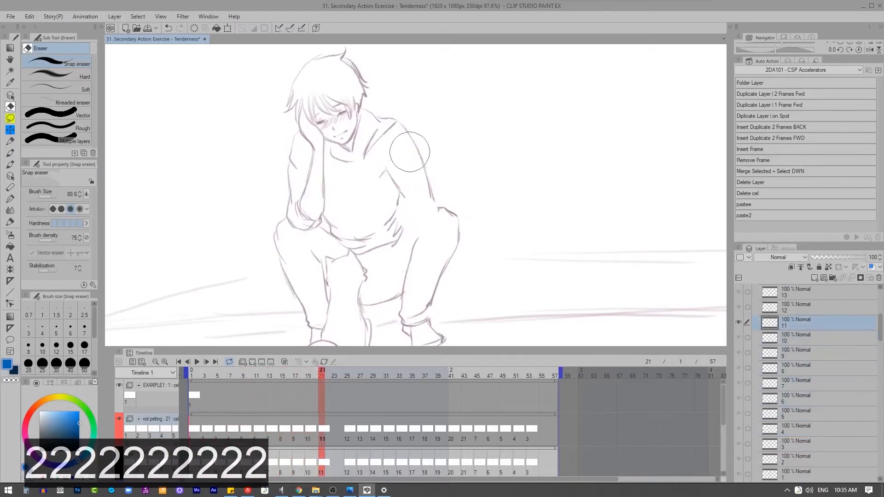
pyautogui.press('2')
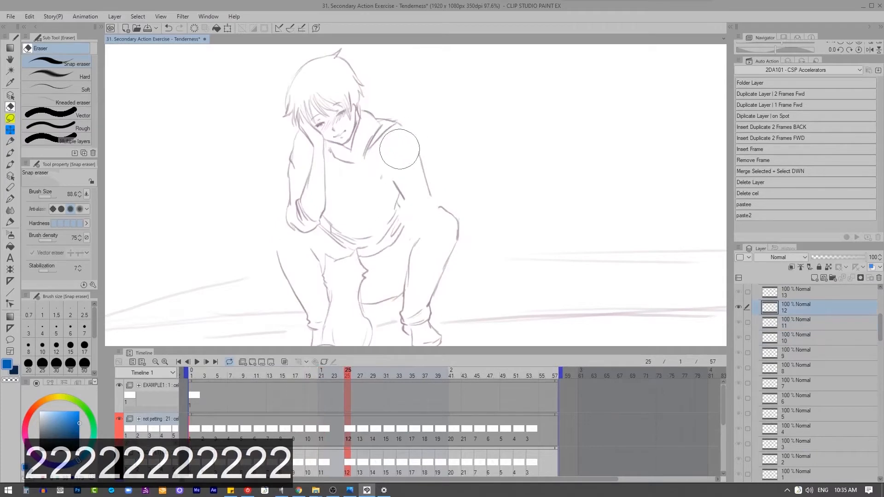
pyautogui.press('2')
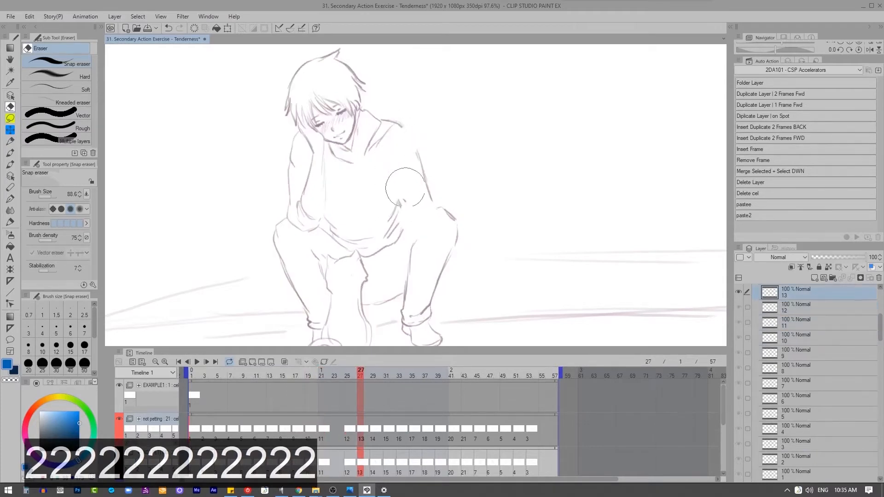
pyautogui.press('2')
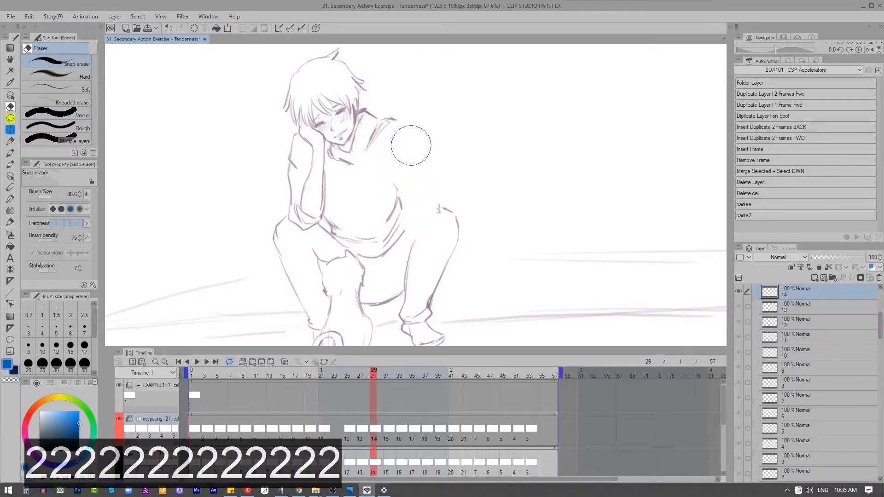
pyautogui.press('2')
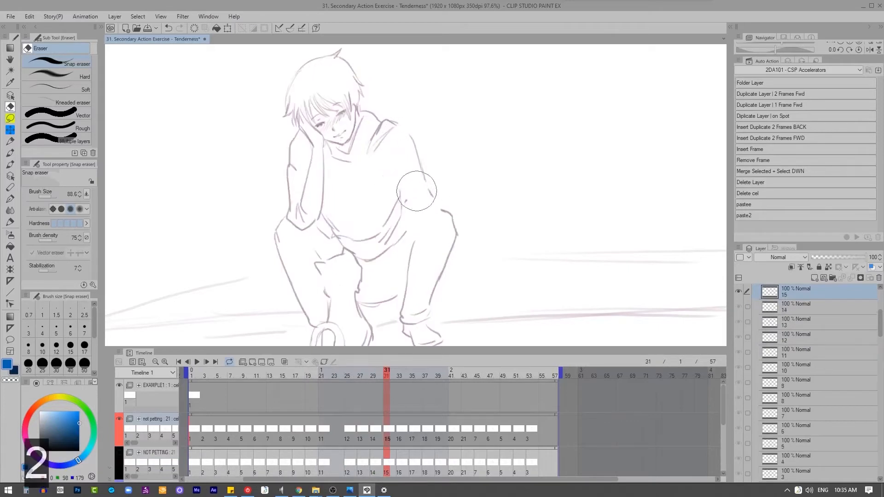
pyautogui.press('2')
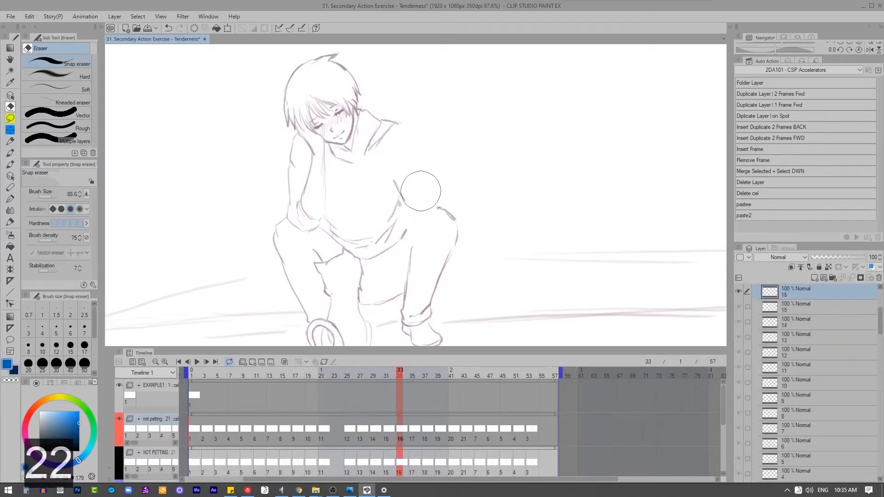
pyautogui.press('2')
pyautogui.press('2')
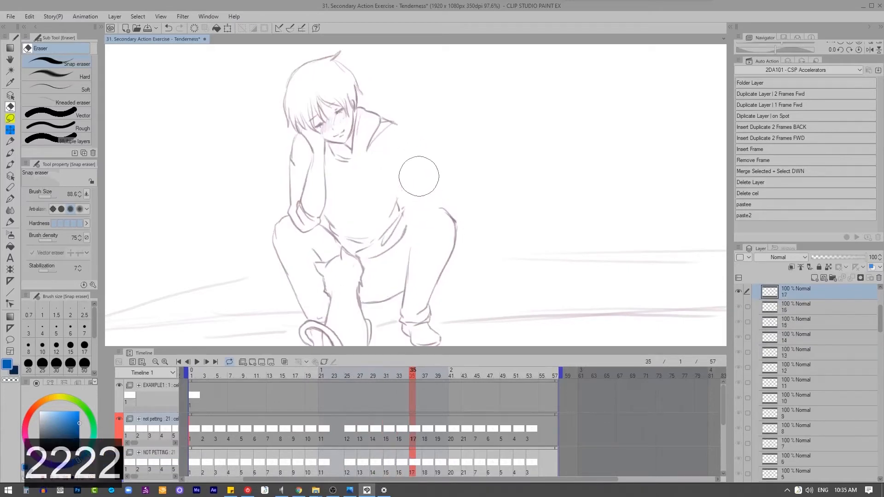
pyautogui.press('2')
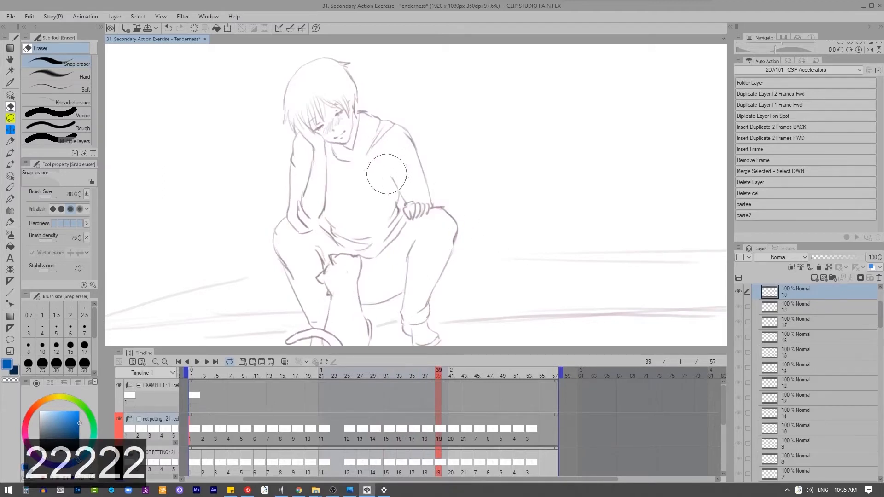
pyautogui.press('2')
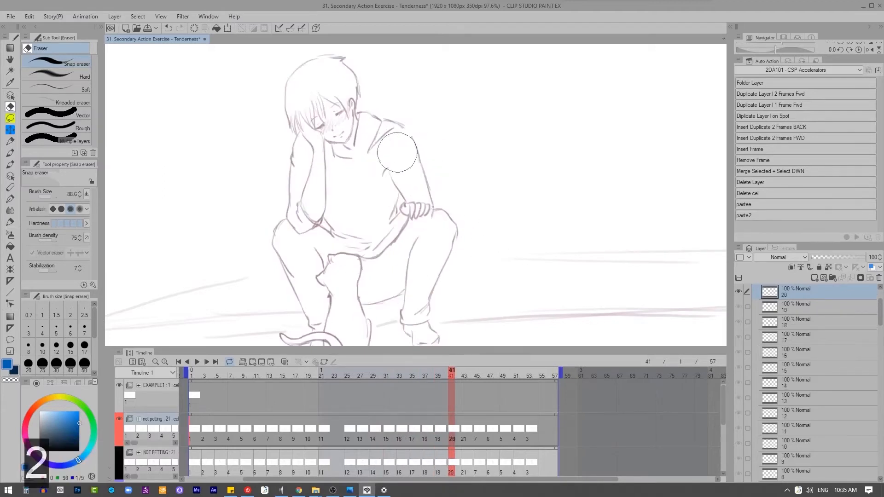
# Step: Check the reused cels from frame 45 onward for leftover arm lines and return to frame 1
pyautogui.press('2')
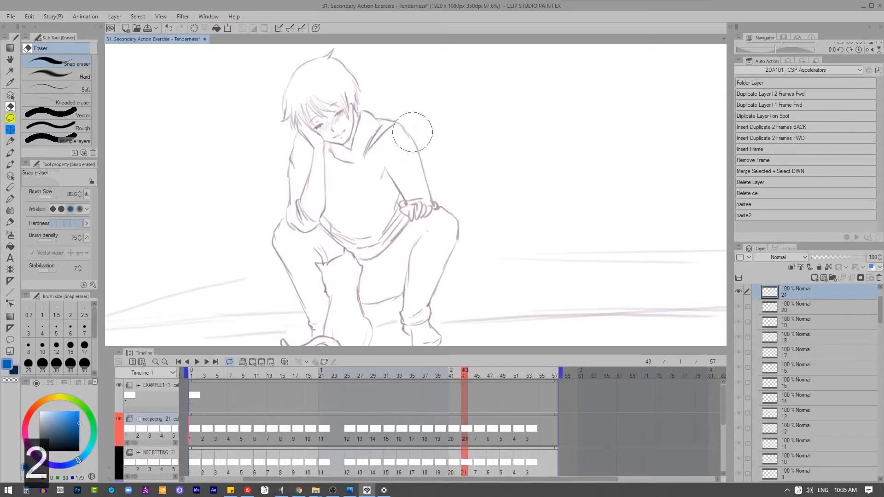
pyautogui.press('2')
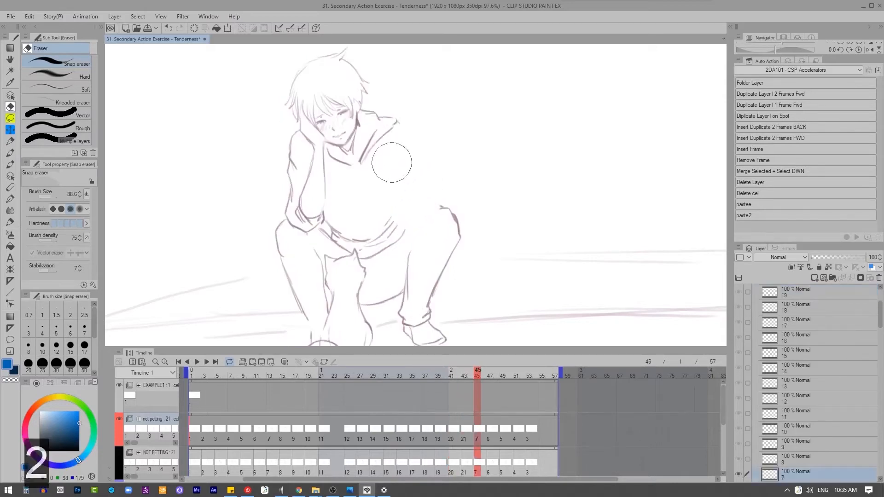
pyautogui.press('2')
pyautogui.press('2')
pyautogui.press('2')
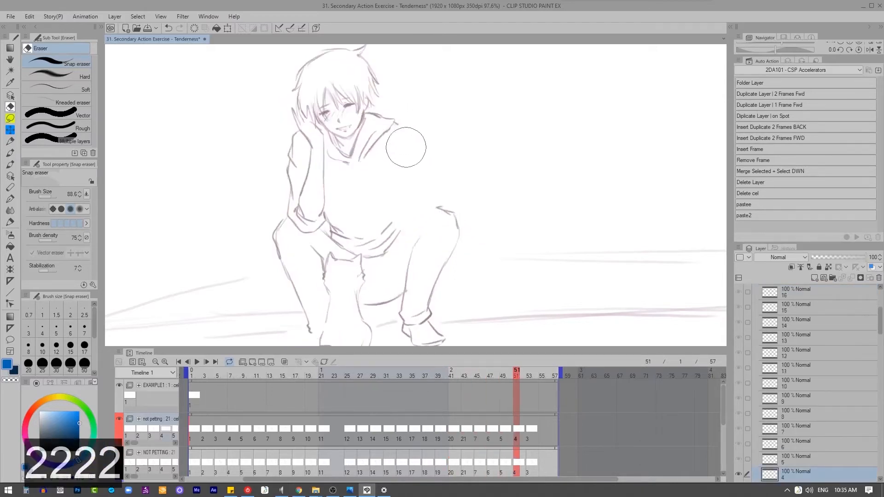
pyautogui.press('2')
pyautogui.press('2')
pyautogui.press('2')
pyautogui.press('1')
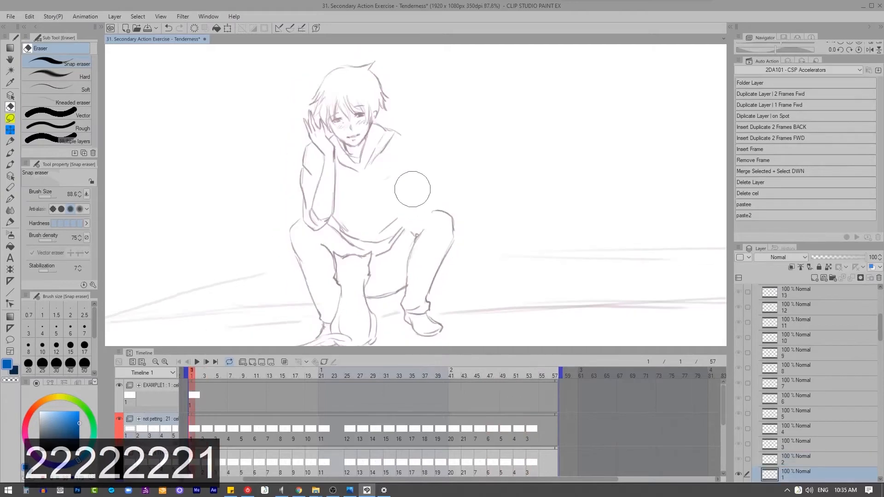
# Step: Ready the blue Watery 2 brush at size 6 and make cel 1 of the EXAMPLE1 folder active
pyautogui.press('z')
pyautogui.moveTo(244, 244)
pyautogui.mouseDown()
pyautogui.moveTo(265, 262)
pyautogui.moveTo(387, 251)
pyautogui.mouseUp()
pyautogui.hotkey('ctrl', 'z')
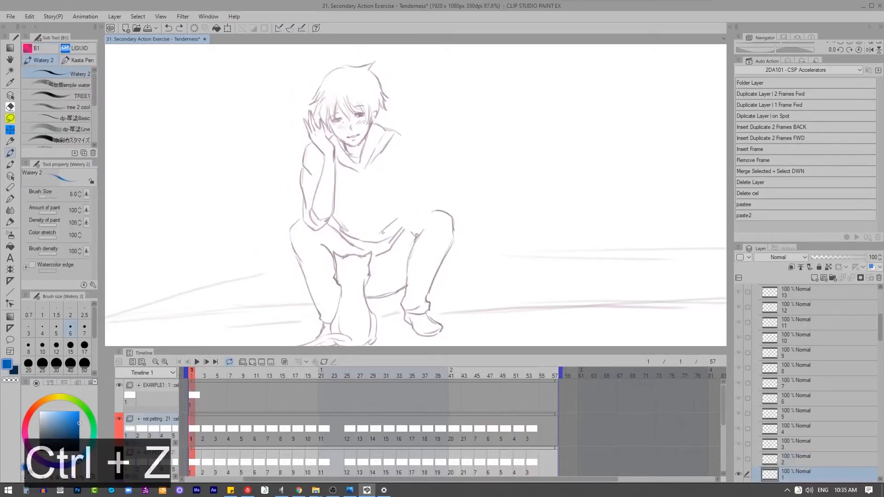
pyautogui.click(194, 394)
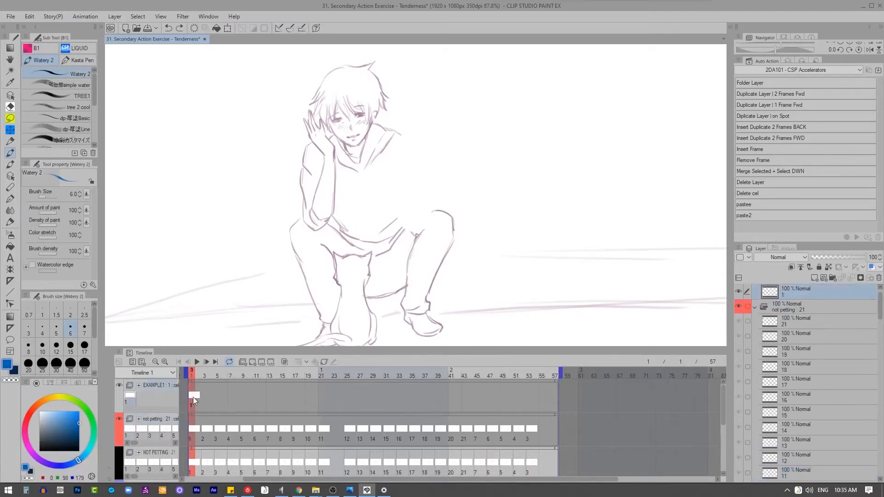
pyautogui.click(194, 432)
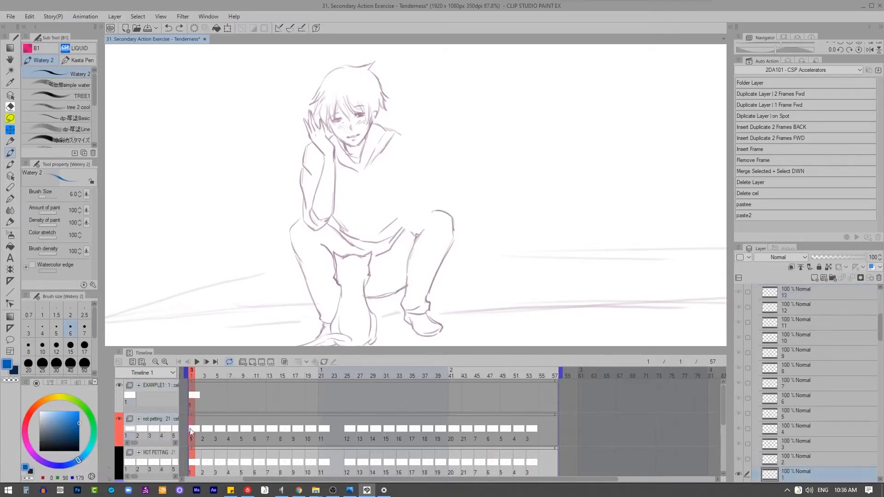
pyautogui.click(119, 419)
pyautogui.click(120, 419)
pyautogui.click(197, 399)
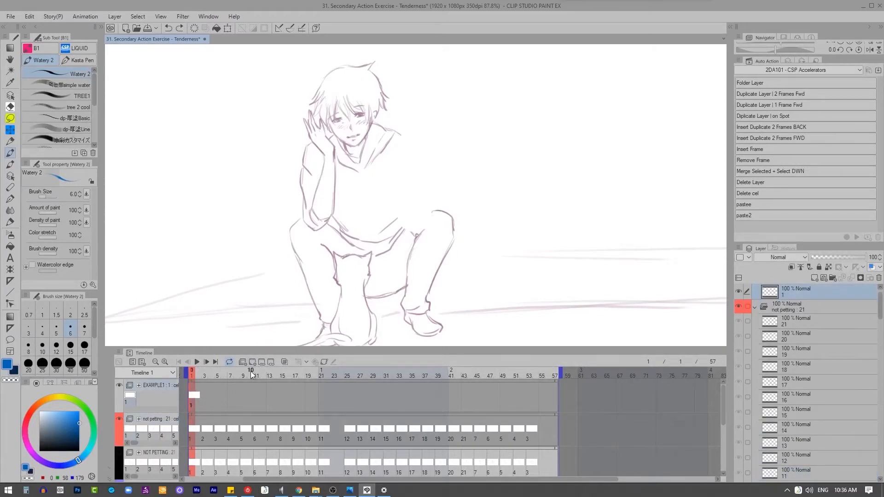
# Step: Sketch the shoulder and upper-arm lines in blue on EXAMPLE1 cel 1, undoing the bent forearm strokes
pyautogui.moveTo(416, 144)
pyautogui.mouseDown()
pyautogui.moveTo(420, 164)
pyautogui.moveTo(392, 163)
pyautogui.moveTo(401, 198)
pyautogui.moveTo(396, 189)
pyautogui.moveTo(381, 272)
pyautogui.mouseUp()
pyautogui.moveTo(421, 185); pyautogui.dragTo(421, 218)
pyautogui.moveTo(407, 245)
pyautogui.mouseDown()
pyautogui.moveTo(397, 277)
pyautogui.moveTo(361, 291)
pyautogui.mouseUp()
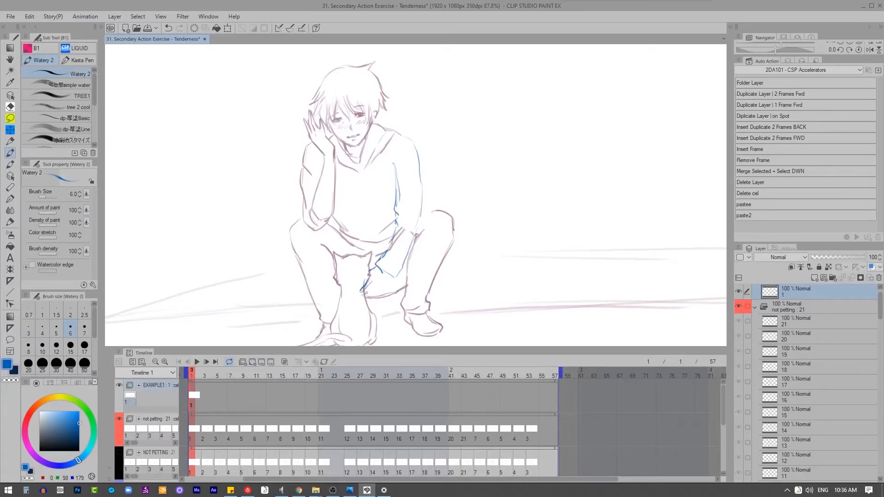
pyautogui.hotkey('ctrl', 'z')
pyautogui.hotkey('ctrl', 'z')
pyautogui.hotkey('ctrl', 'z')
pyautogui.hotkey('ctrl', 'z')
pyautogui.hotkey('ctrl', 'z')
pyautogui.hotkey('ctrl', 'z')
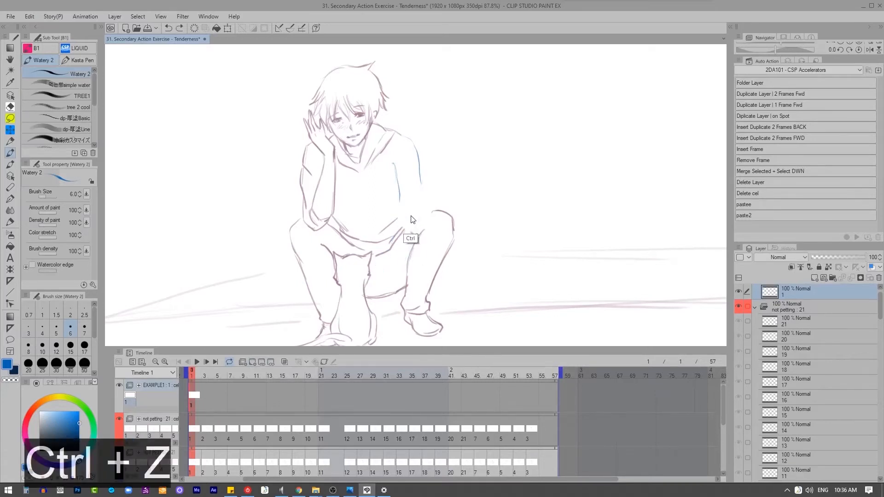
# Step: Draw the forearm hanging down between the knees with a sleeve cuff and fingers, undoing unwanted hand strokes
pyautogui.moveTo(400, 211); pyautogui.dragTo(387, 263)
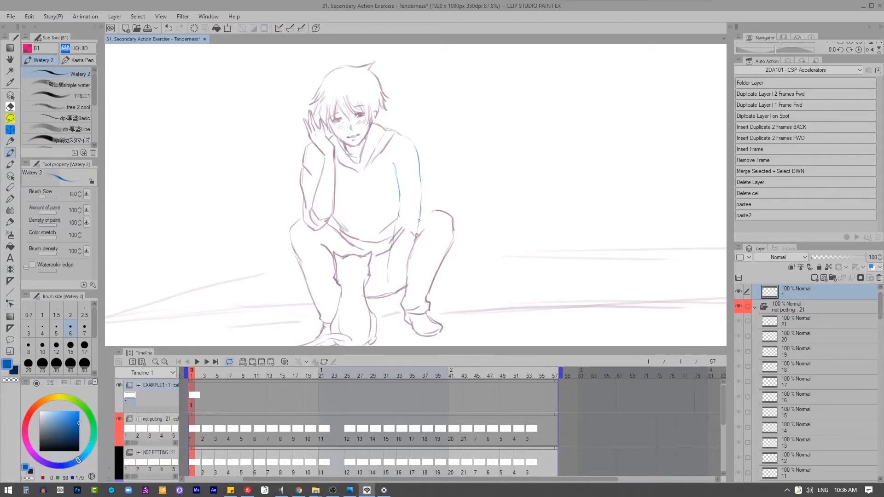
pyautogui.moveTo(420, 219); pyautogui.dragTo(412, 279)
pyautogui.moveTo(391, 252)
pyautogui.mouseDown()
pyautogui.moveTo(385, 284)
pyautogui.moveTo(392, 317)
pyautogui.mouseUp()
pyautogui.moveTo(404, 291); pyautogui.dragTo(395, 317)
pyautogui.moveTo(386, 289)
pyautogui.mouseDown()
pyautogui.moveTo(384, 309)
pyautogui.moveTo(379, 299)
pyautogui.mouseUp()
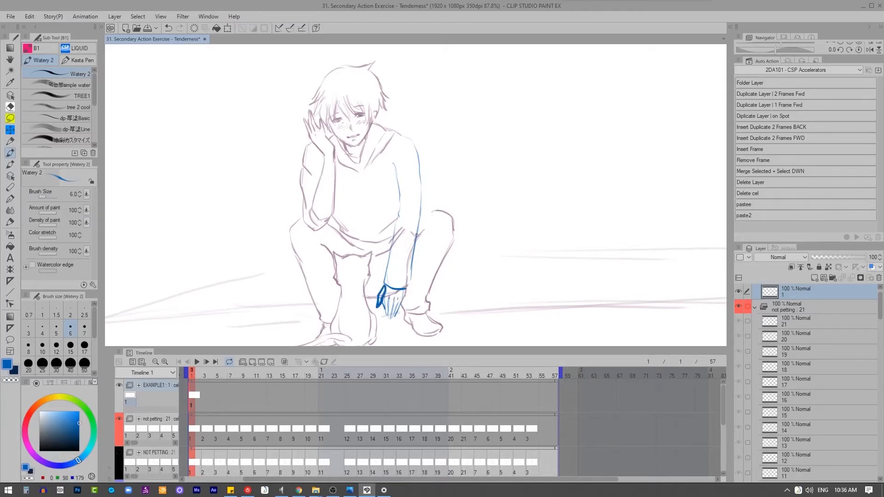
pyautogui.hotkey('ctrl', 'z')
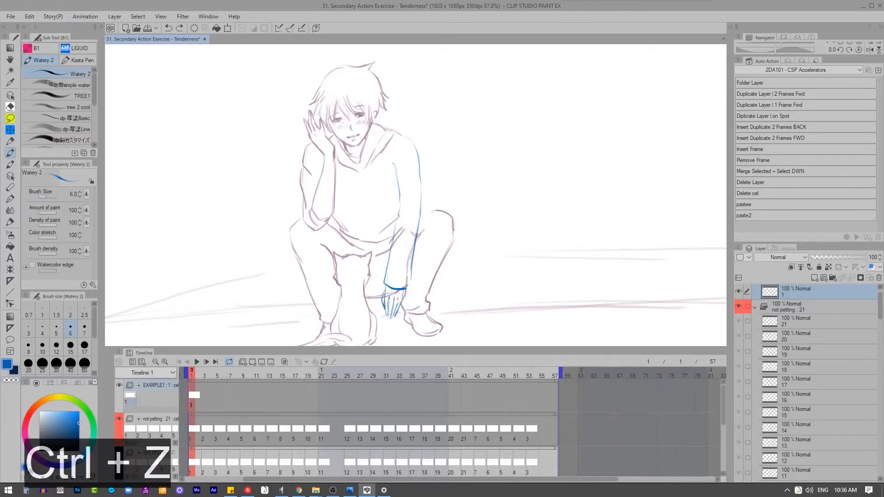
pyautogui.moveTo(394, 300); pyautogui.dragTo(390, 317)
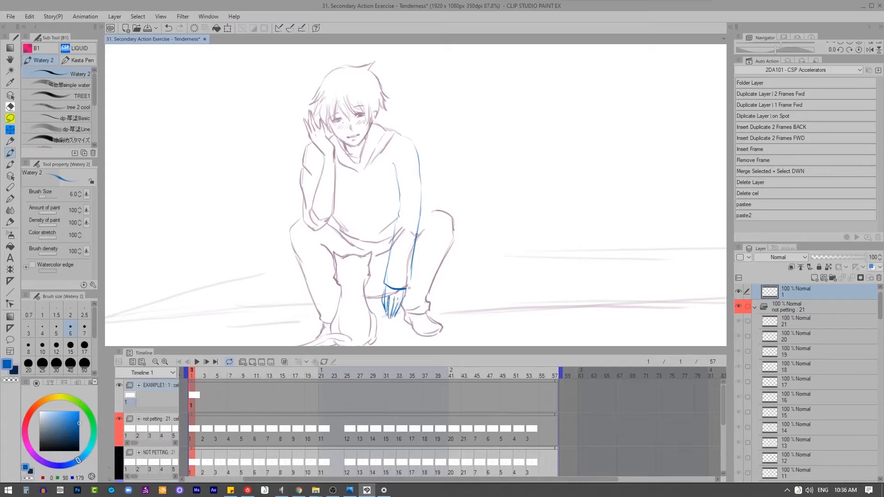
pyautogui.moveTo(409, 288); pyautogui.dragTo(403, 309)
pyautogui.hotkey('ctrl', 'z')
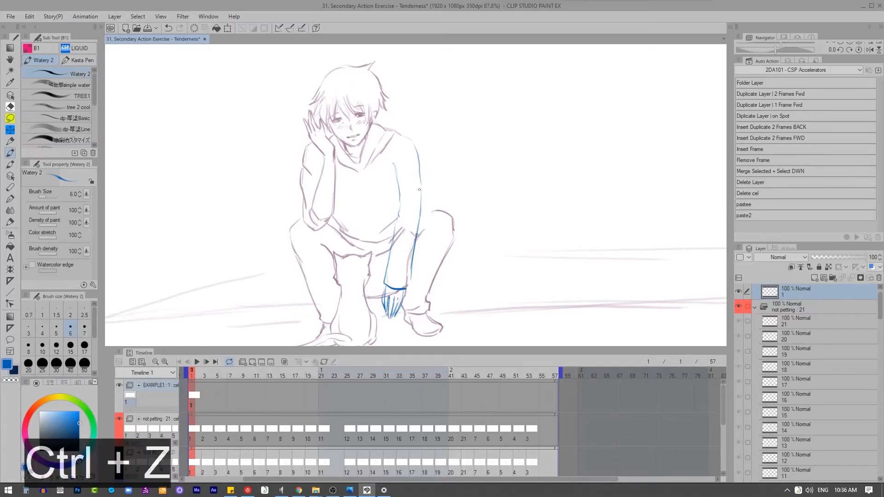
# Step: Reinforce the outer and inner outlines of the blue upper arm down to the elbow
pyautogui.moveTo(420, 189); pyautogui.dragTo(419, 225)
pyautogui.moveTo(393, 164); pyautogui.dragTo(397, 178)
pyautogui.moveTo(395, 169); pyautogui.dragTo(399, 229)
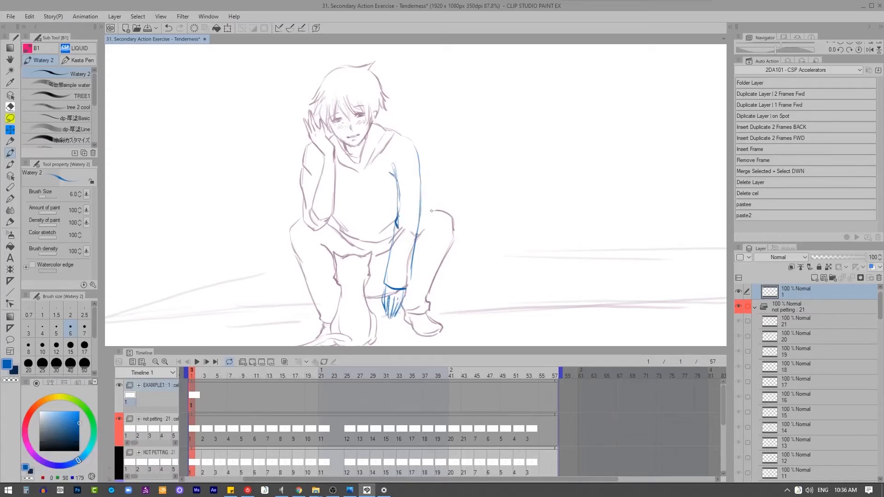
pyautogui.moveTo(405, 146)
pyautogui.mouseDown()
pyautogui.moveTo(406, 229)
pyautogui.moveTo(391, 311)
pyautogui.mouseUp()
pyautogui.hotkey('ctrl', 'z')
pyautogui.moveTo(443, 135)
pyautogui.mouseDown()
pyautogui.moveTo(445, 195)
pyautogui.moveTo(430, 269)
pyautogui.mouseUp()
pyautogui.hotkey('ctrl', 'z')
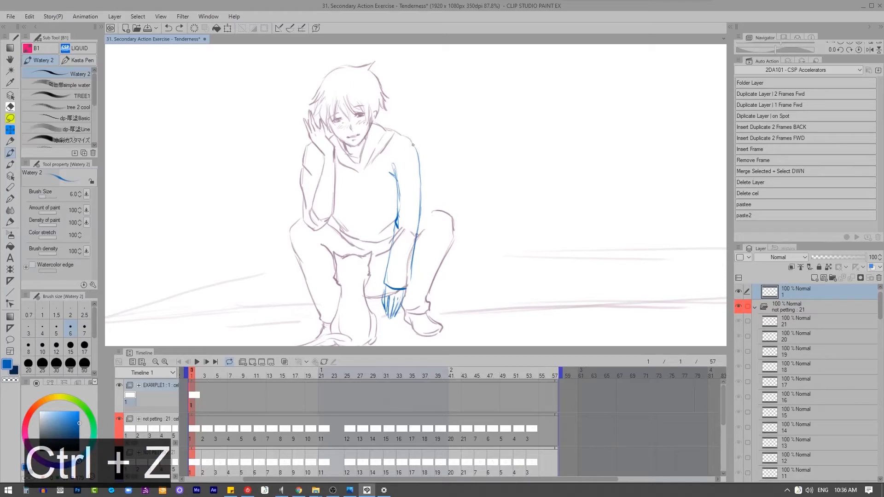
# Step: Add the shoulder and armpit creases and darken the outer arm line, undoing the elbow folds
pyautogui.moveTo(419, 185); pyautogui.dragTo(414, 255)
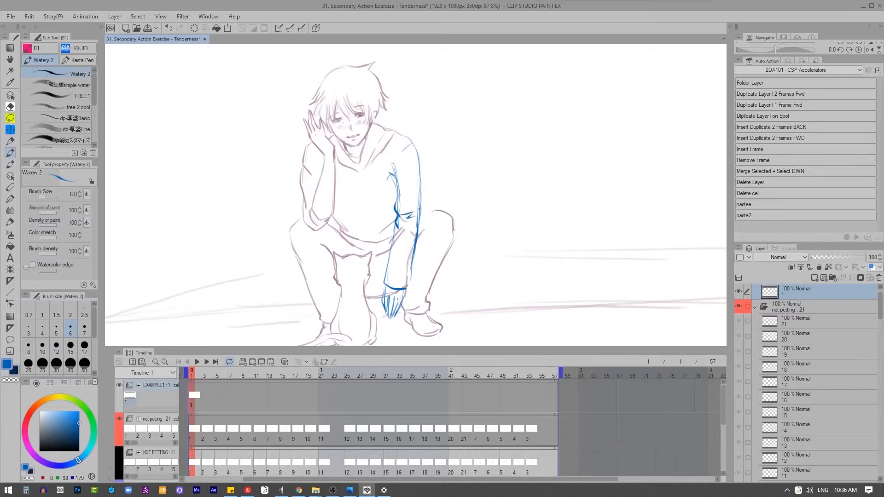
pyautogui.hotkey('ctrl', 'z')
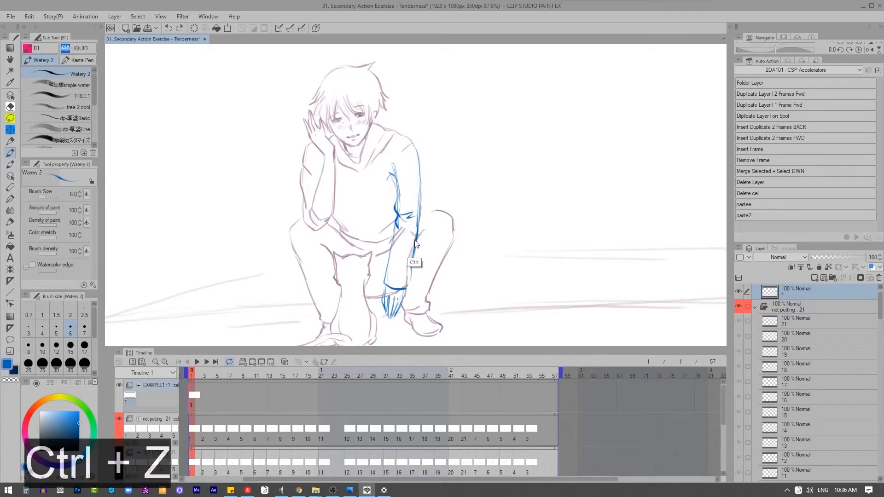
pyautogui.hotkey('ctrl', 'z')
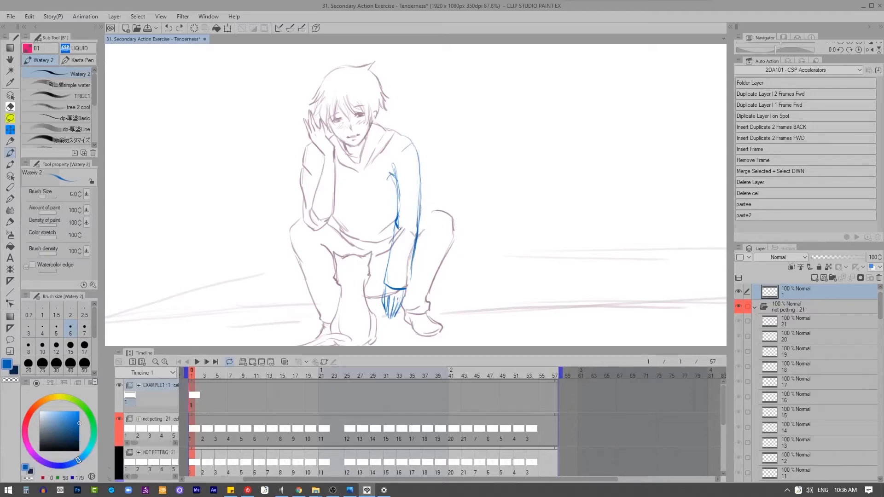
pyautogui.press('2')
pyautogui.press('q')
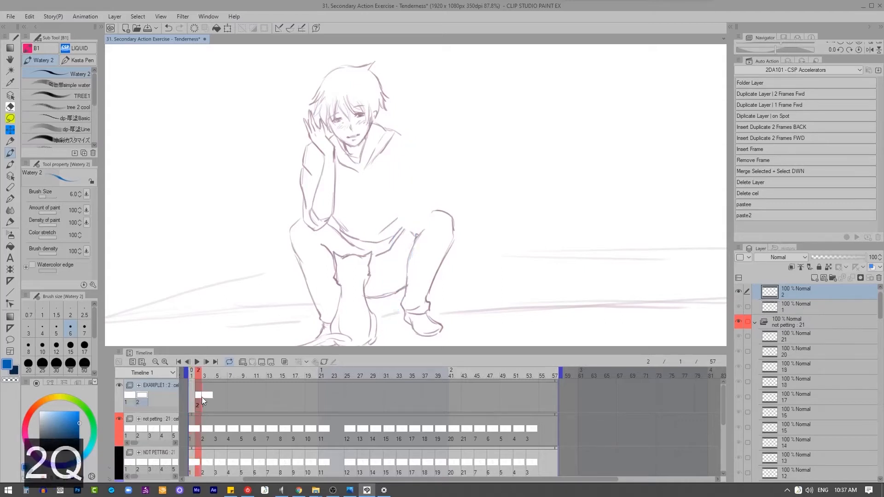
pyautogui.hotkey('ctrl', 'z')
pyautogui.hotkey('ctrl', 'z')
# Step: Add EXAMPLE1 cel 2 at frame 3 and draw the hanging arm and hand in blue, undoing unwanted strokes
pyautogui.click(203, 397)
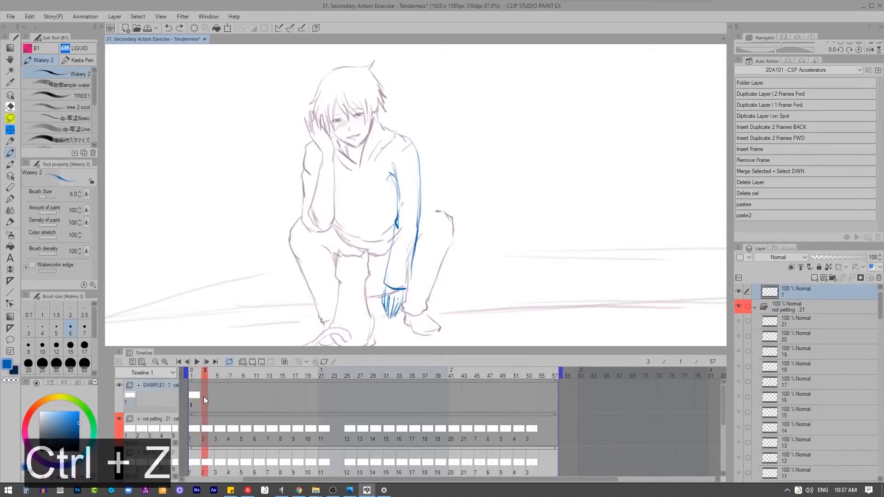
pyautogui.press('q')
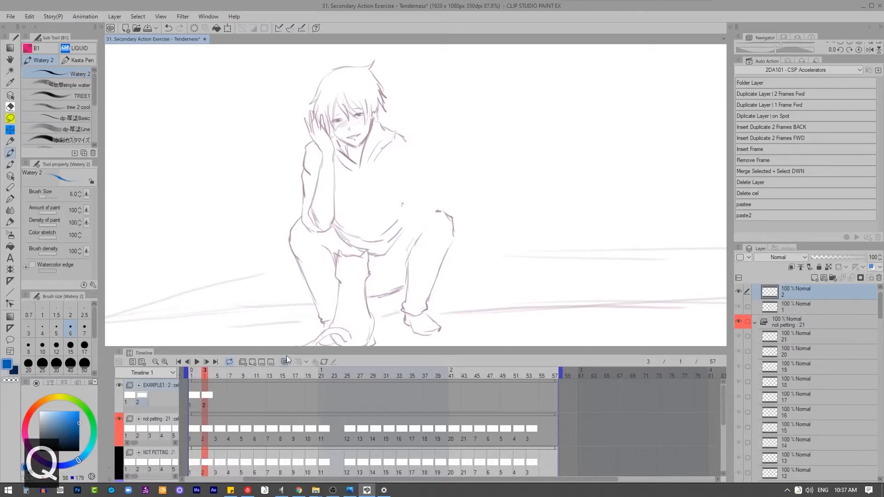
pyautogui.moveTo(405, 252); pyautogui.dragTo(385, 317)
pyautogui.moveTo(409, 142)
pyautogui.mouseDown()
pyautogui.moveTo(422, 206)
pyautogui.moveTo(398, 228)
pyautogui.moveTo(381, 276)
pyautogui.moveTo(404, 282)
pyautogui.mouseUp()
pyautogui.moveTo(416, 229)
pyautogui.mouseDown()
pyautogui.moveTo(404, 285)
pyautogui.moveTo(378, 303)
pyautogui.moveTo(383, 313)
pyautogui.moveTo(396, 295)
pyautogui.moveTo(392, 302)
pyautogui.moveTo(366, 297)
pyautogui.mouseUp()
pyautogui.moveTo(407, 321)
pyautogui.mouseDown()
pyautogui.moveTo(344, 242)
pyautogui.moveTo(403, 322)
pyautogui.mouseUp()
pyautogui.hotkey('ctrl', 'z')
pyautogui.hotkey('ctrl', 'z')
pyautogui.hotkey('ctrl', 'z')
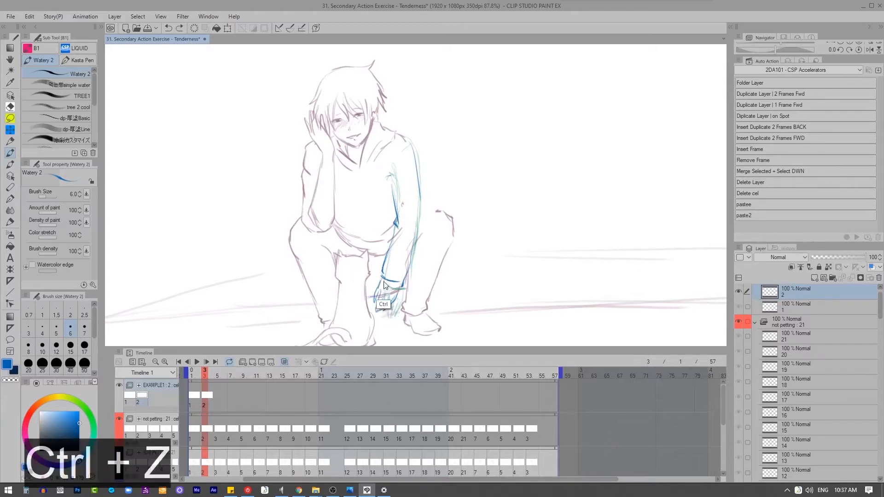
pyautogui.moveTo(420, 205); pyautogui.dragTo(410, 265)
pyautogui.moveTo(402, 149)
pyautogui.mouseDown()
pyautogui.moveTo(411, 139)
pyautogui.moveTo(416, 182)
pyautogui.mouseUp()
# Step: Add cel 3 at frame 5 and draw the arm with the forearm swinging inward toward the cat
pyautogui.press('q')
pyautogui.moveTo(391, 175); pyautogui.dragTo(398, 228)
pyautogui.moveTo(393, 231); pyautogui.dragTo(372, 269)
pyautogui.moveTo(418, 177)
pyautogui.mouseDown()
pyautogui.moveTo(419, 226)
pyautogui.moveTo(397, 282)
pyautogui.mouseUp()
pyautogui.moveTo(374, 274)
pyautogui.mouseDown()
pyautogui.moveTo(360, 292)
pyautogui.moveTo(370, 311)
pyautogui.mouseUp()
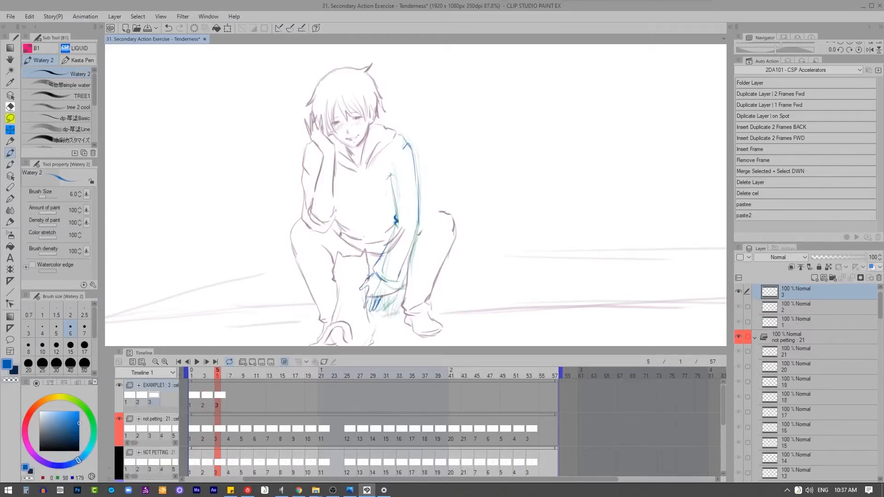
# Step: Add cel 4 at frame 7 and draw the arm with the hand at the cat, undoing misplaced strokes, and preview the motion
pyautogui.press('q')
pyautogui.moveTo(391, 178)
pyautogui.mouseDown()
pyautogui.moveTo(394, 221)
pyautogui.moveTo(373, 269)
pyautogui.moveTo(353, 276)
pyautogui.moveTo(357, 301)
pyautogui.moveTo(380, 279)
pyautogui.moveTo(374, 303)
pyautogui.moveTo(357, 304)
pyautogui.mouseUp()
pyautogui.hotkey('ctrl', 'z')
pyautogui.hotkey('ctrl', 'z')
pyautogui.hotkey('ctrl', 'z')
pyautogui.hotkey('ctrl', 'z')
pyautogui.moveTo(410, 154)
pyautogui.mouseDown()
pyautogui.moveTo(417, 208)
pyautogui.moveTo(392, 281)
pyautogui.mouseUp()
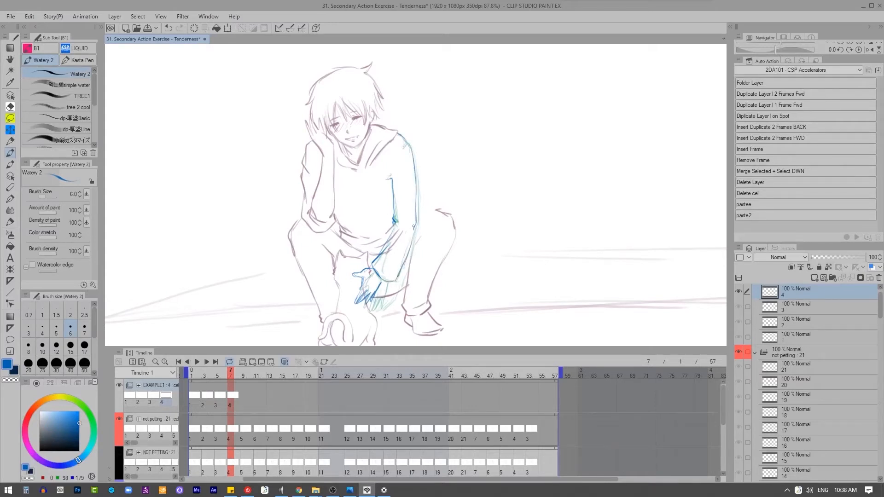
pyautogui.moveTo(414, 226); pyautogui.dragTo(402, 268)
pyautogui.press('2')
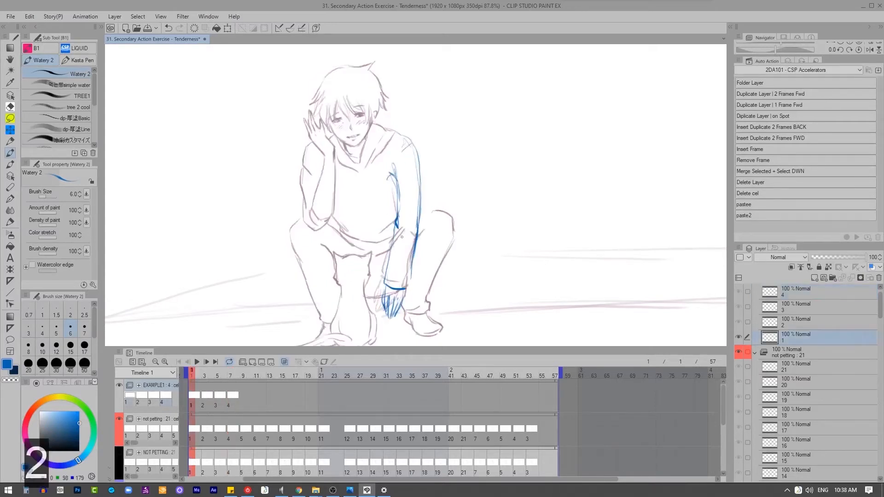
pyautogui.press('2')
pyautogui.press('2')
# Step: Add cel 5 at frame 9, draw the arm and spread hand over the cat, and preview the motion
pyautogui.press('q')
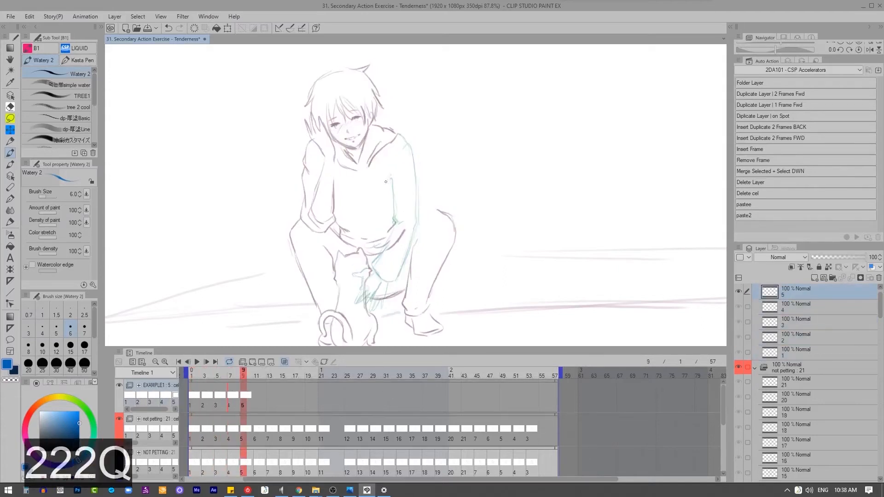
pyautogui.moveTo(390, 178)
pyautogui.mouseDown()
pyautogui.moveTo(394, 223)
pyautogui.moveTo(373, 266)
pyautogui.moveTo(386, 280)
pyautogui.moveTo(352, 274)
pyautogui.moveTo(367, 275)
pyautogui.moveTo(355, 295)
pyautogui.moveTo(381, 279)
pyautogui.moveTo(362, 300)
pyautogui.mouseUp()
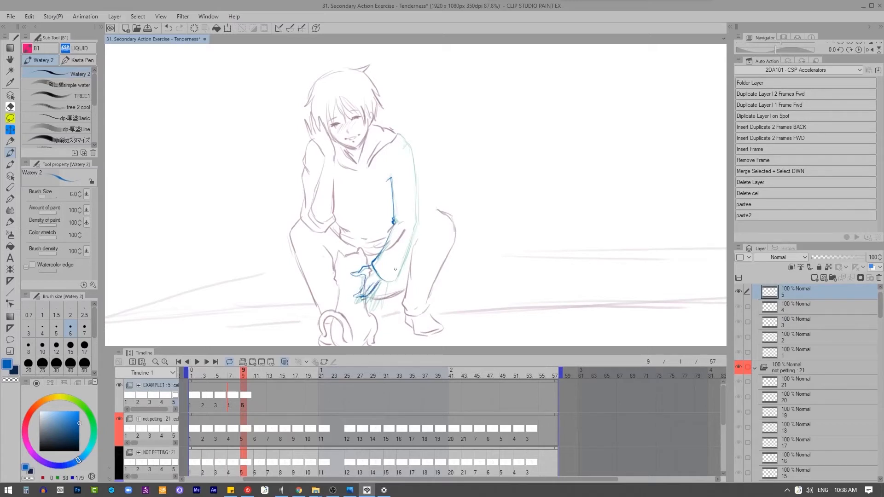
pyautogui.moveTo(404, 144)
pyautogui.mouseDown()
pyautogui.moveTo(418, 213)
pyautogui.moveTo(392, 280)
pyautogui.moveTo(417, 227)
pyautogui.mouseUp()
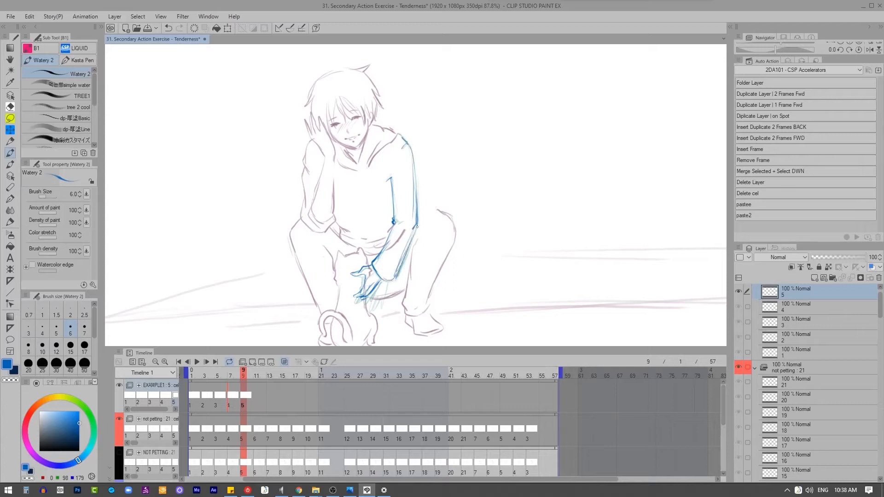
pyautogui.press('2')
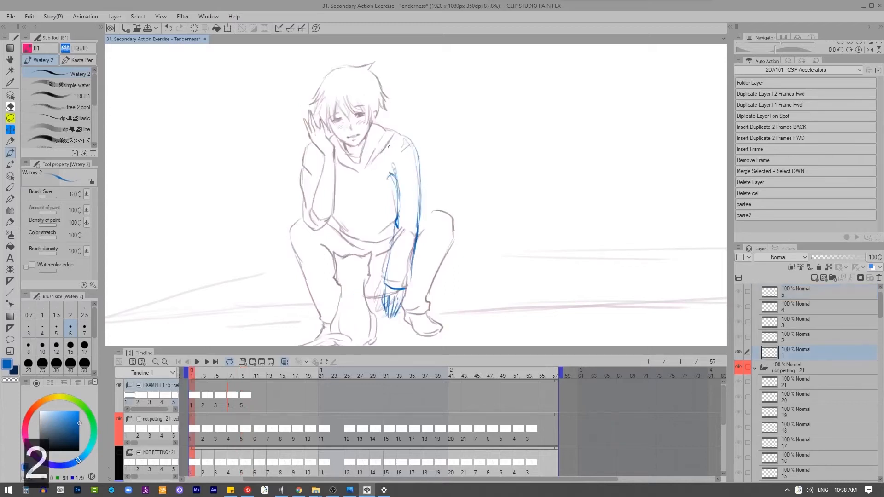
# Step: Add cel 6 at frame 11 and draw the arm, sleeve cuff and hand raised slightly on the cat, erasing stray lines
pyautogui.press('q')
pyautogui.moveTo(391, 177); pyautogui.dragTo(393, 227)
pyautogui.moveTo(371, 255); pyautogui.dragTo(380, 277)
pyautogui.moveTo(370, 259); pyautogui.dragTo(353, 256)
pyautogui.moveTo(353, 256); pyautogui.dragTo(353, 290)
pyautogui.moveTo(355, 291)
pyautogui.mouseDown()
pyautogui.moveTo(367, 277)
pyautogui.moveTo(362, 289)
pyautogui.mouseUp()
pyautogui.press('x')
pyautogui.press('z')
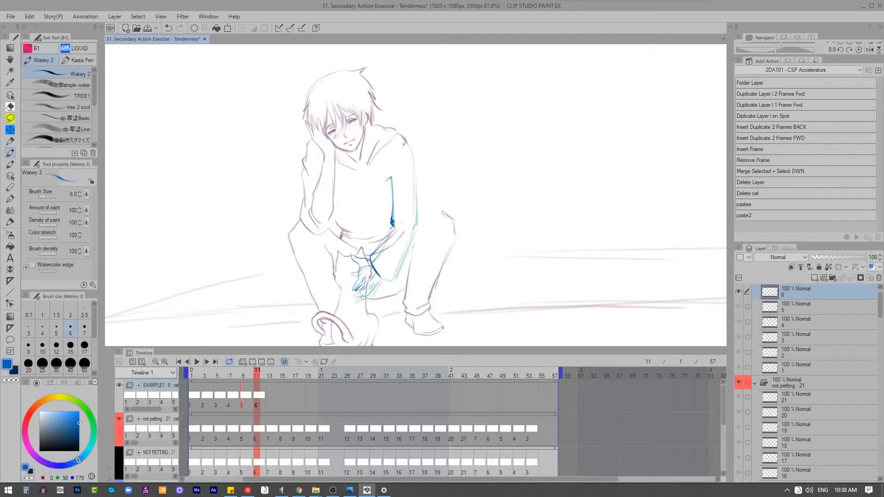
pyautogui.moveTo(406, 141)
pyautogui.mouseDown()
pyautogui.moveTo(413, 230)
pyautogui.moveTo(394, 275)
pyautogui.moveTo(380, 275)
pyautogui.mouseUp()
pyautogui.press('x')
pyautogui.press('z')
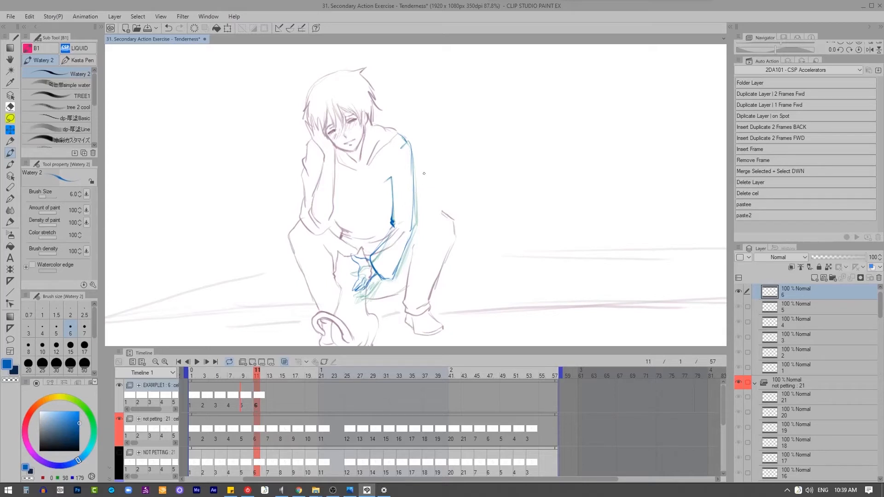
# Step: Add cel 7 at frame 13 and draw the arm, erasing and redrawing the hand on the cat, and preview the motion
pyautogui.press('q')
pyautogui.moveTo(389, 178); pyautogui.dragTo(389, 226)
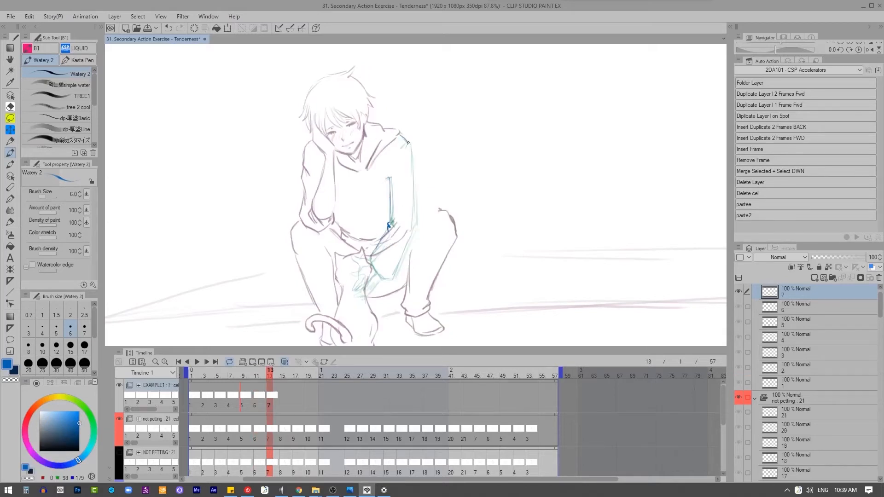
pyautogui.moveTo(408, 143); pyautogui.dragTo(415, 225)
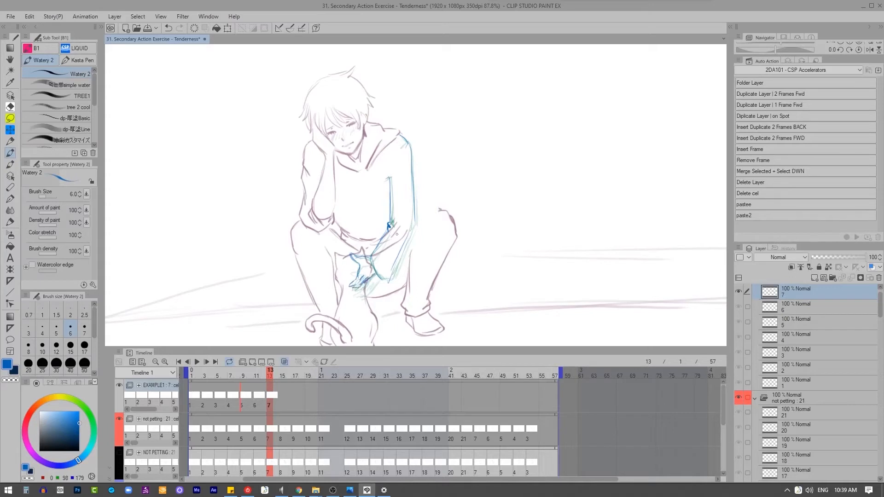
pyautogui.press('x')
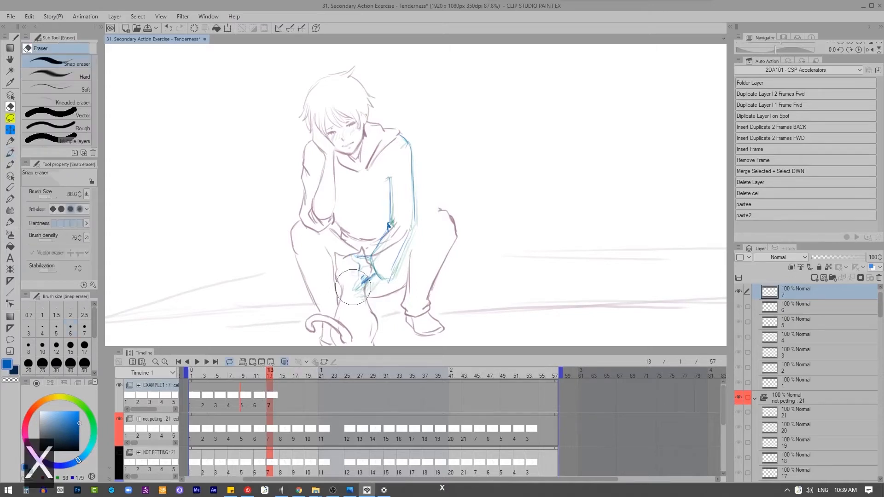
pyautogui.moveTo(355, 284); pyautogui.dragTo(352, 245)
pyautogui.press('z')
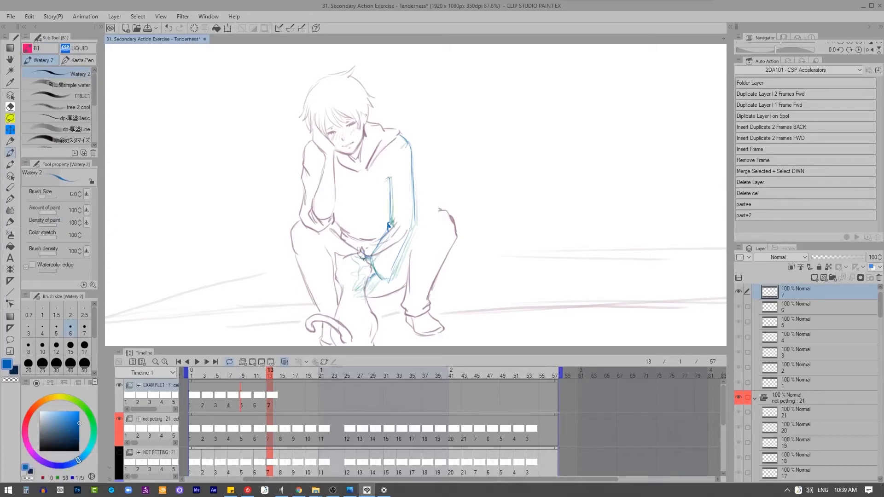
pyautogui.press('x')
pyautogui.moveTo(365, 260); pyautogui.dragTo(359, 247)
pyautogui.press('z')
pyautogui.press('2')
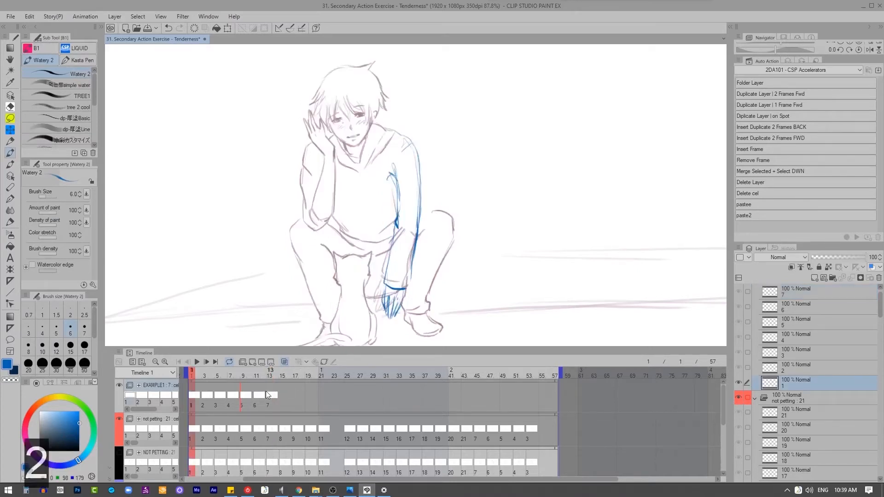
# Step: Add cel 8 at frame 15 and draw the arm with the elbow pushed outward and the hand pulled back
pyautogui.press('q')
pyautogui.moveTo(391, 174); pyautogui.dragTo(390, 209)
pyautogui.press('x')
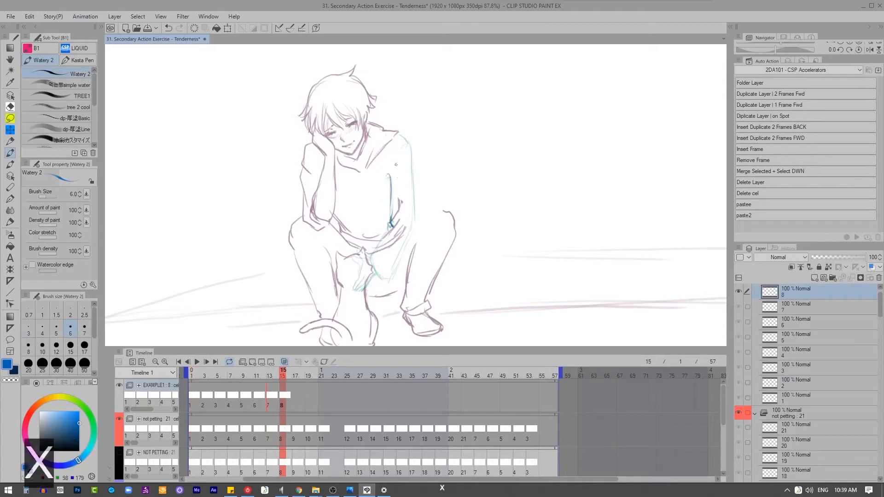
pyautogui.moveTo(390, 177); pyautogui.dragTo(397, 229)
pyautogui.press('z')
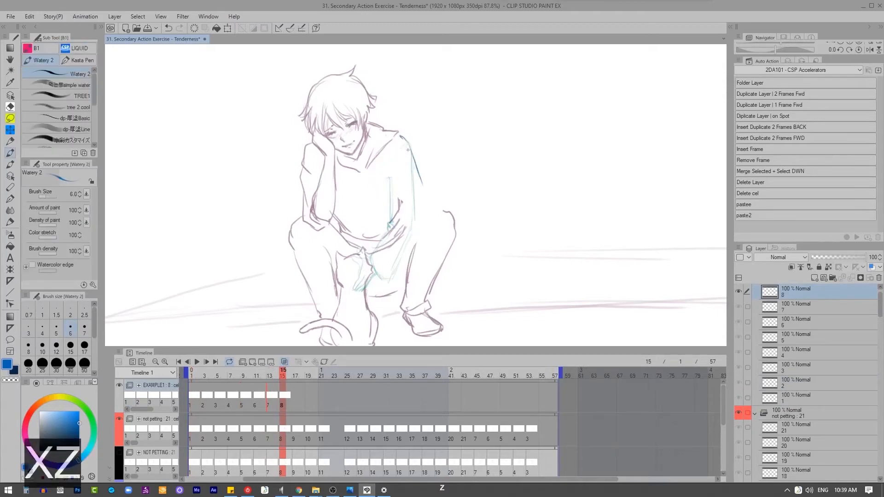
pyautogui.moveTo(408, 150); pyautogui.dragTo(431, 206)
pyautogui.moveTo(389, 177); pyautogui.dragTo(411, 218)
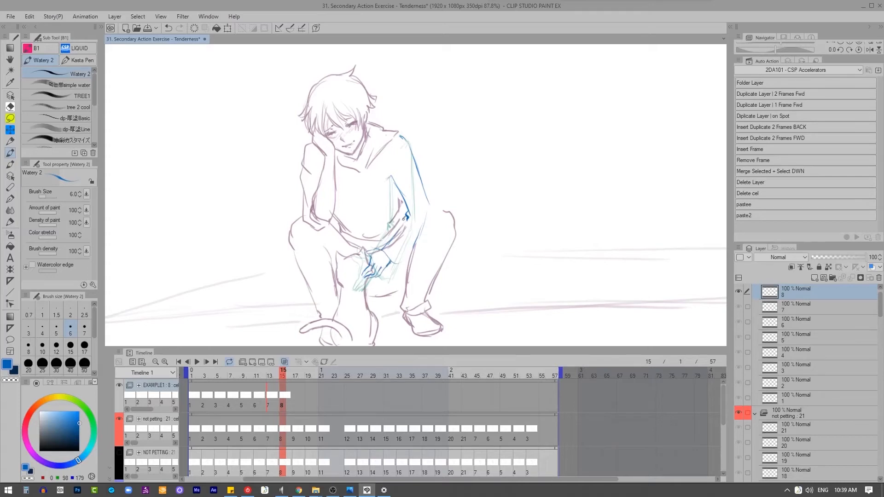
pyautogui.moveTo(397, 232); pyautogui.dragTo(382, 249)
pyautogui.moveTo(431, 207); pyautogui.dragTo(405, 263)
# Step: Add cel 9 at frame 17 and draw the arm with the elbow out, the sleeve cuff and the lowered hand
pyautogui.press('q')
pyautogui.moveTo(408, 139); pyautogui.dragTo(434, 209)
pyautogui.moveTo(430, 211)
pyautogui.mouseDown()
pyautogui.moveTo(397, 269)
pyautogui.moveTo(366, 257)
pyautogui.mouseUp()
pyautogui.moveTo(370, 259); pyautogui.dragTo(367, 283)
pyautogui.moveTo(367, 282); pyautogui.dragTo(388, 266)
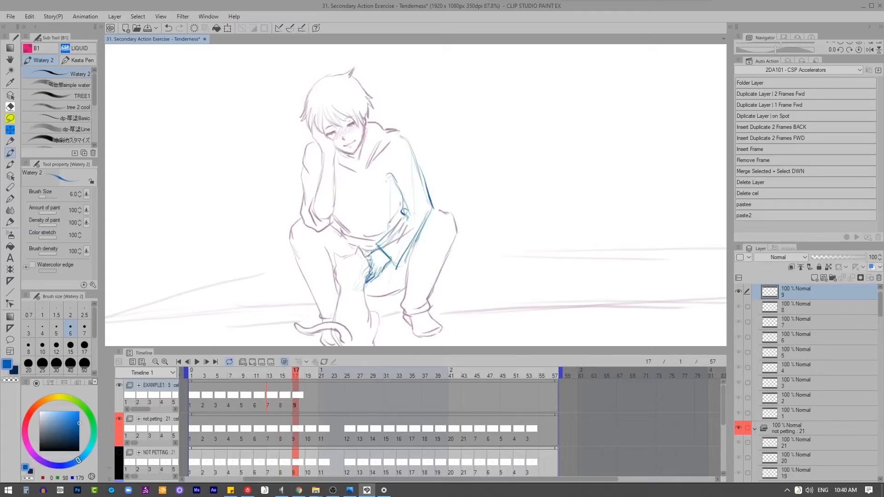
# Step: Add cel 10 at frame 19 with the full arm and hand, and start cel 11 at frame 21 with the inner arm line
pyautogui.press('q')
pyautogui.moveTo(390, 174)
pyautogui.mouseDown()
pyautogui.moveTo(401, 220)
pyautogui.moveTo(394, 269)
pyautogui.mouseUp()
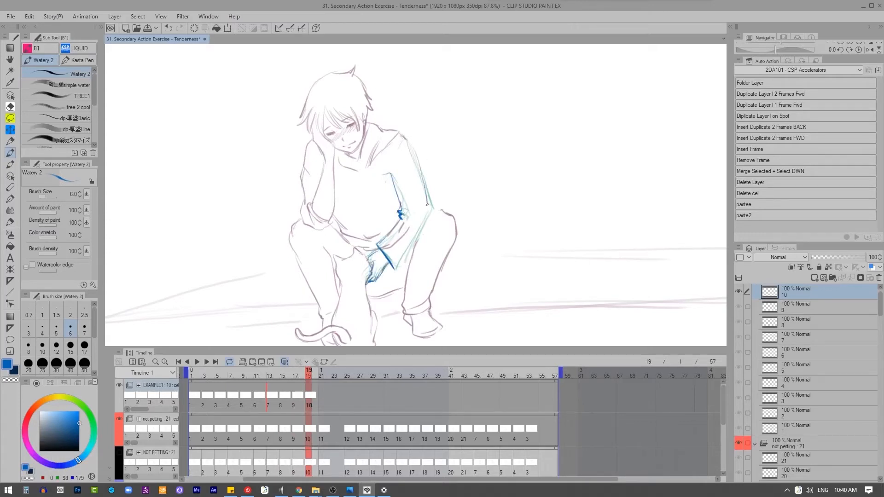
pyautogui.press('q')
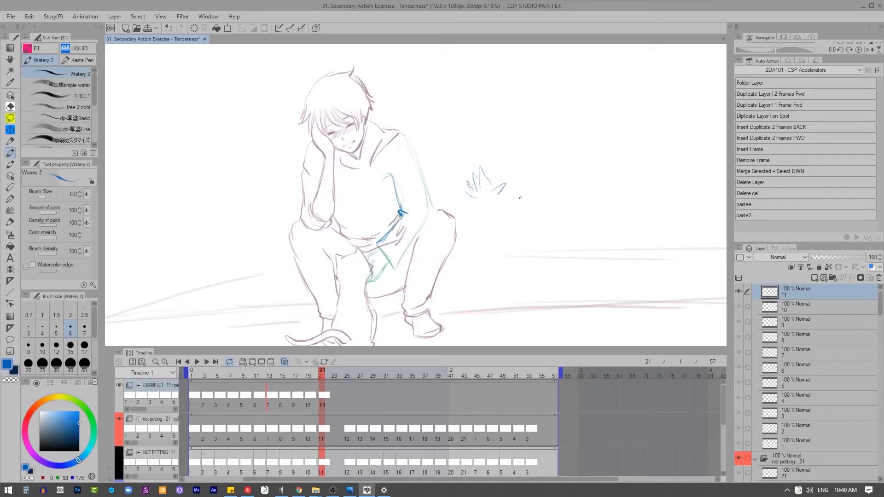
# Step: Doodle a cat with petting-motion marks beside the figure as an illustration, and erase the whole doodle
pyautogui.moveTo(553, 196); pyautogui.dragTo(513, 199)
pyautogui.moveTo(506, 230); pyautogui.dragTo(496, 281)
pyautogui.moveTo(501, 248)
pyautogui.mouseDown()
pyautogui.moveTo(577, 263)
pyautogui.moveTo(503, 310)
pyautogui.mouseUp()
pyautogui.moveTo(537, 282); pyautogui.dragTo(557, 247)
pyautogui.moveTo(557, 247); pyautogui.dragTo(551, 286)
pyautogui.moveTo(504, 297)
pyautogui.mouseDown()
pyautogui.moveTo(526, 315)
pyautogui.moveTo(557, 304)
pyautogui.mouseUp()
pyautogui.moveTo(570, 250); pyautogui.dragTo(560, 314)
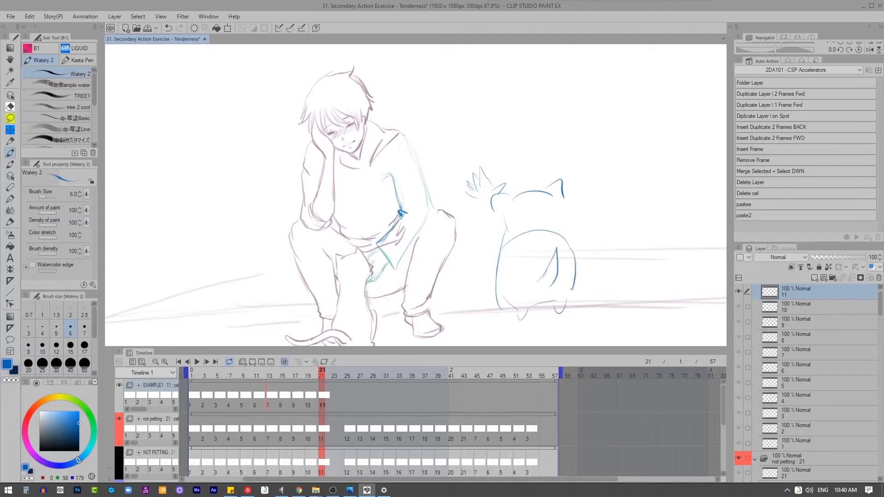
pyautogui.moveTo(565, 202)
pyautogui.mouseDown()
pyautogui.moveTo(573, 248)
pyautogui.moveTo(559, 230)
pyautogui.mouseUp()
pyautogui.moveTo(562, 226); pyautogui.dragTo(573, 251)
pyautogui.moveTo(499, 302)
pyautogui.mouseDown()
pyautogui.moveTo(513, 234)
pyautogui.moveTo(551, 263)
pyautogui.moveTo(547, 275)
pyautogui.mouseUp()
pyautogui.moveTo(548, 190)
pyautogui.mouseDown()
pyautogui.moveTo(558, 175)
pyautogui.moveTo(562, 199)
pyautogui.mouseUp()
pyautogui.moveTo(502, 196)
pyautogui.mouseDown()
pyautogui.moveTo(504, 183)
pyautogui.moveTo(505, 212)
pyautogui.moveTo(528, 170)
pyautogui.mouseUp()
pyautogui.moveTo(521, 189); pyautogui.dragTo(537, 173)
pyautogui.moveTo(531, 184); pyautogui.dragTo(543, 170)
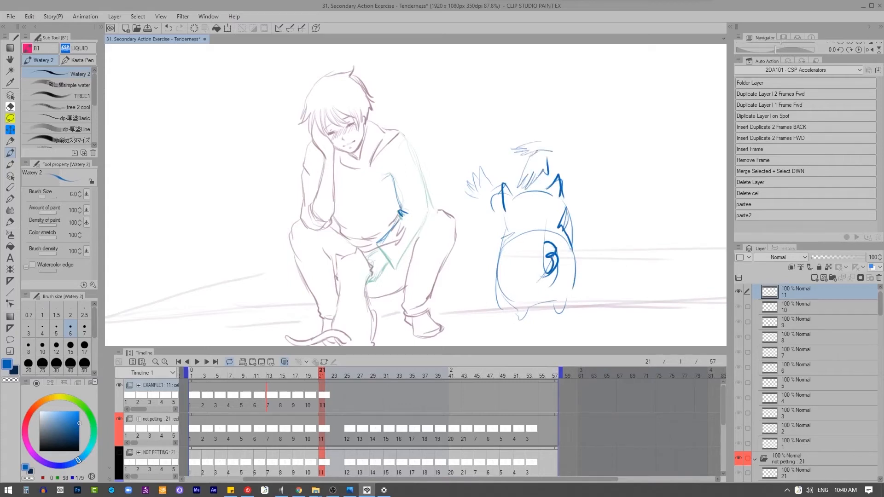
pyautogui.moveTo(527, 137)
pyautogui.mouseDown()
pyautogui.moveTo(521, 108)
pyautogui.moveTo(516, 201)
pyautogui.mouseUp()
pyautogui.moveTo(502, 148); pyautogui.dragTo(505, 184)
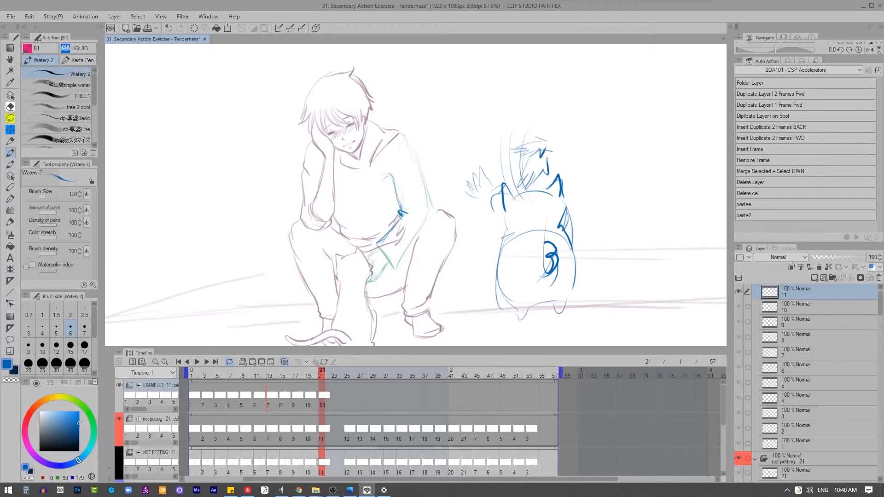
pyautogui.press('e')
pyautogui.moveTo(479, 171)
pyautogui.mouseDown()
pyautogui.moveTo(489, 154)
pyautogui.moveTo(559, 148)
pyautogui.moveTo(535, 198)
pyautogui.moveTo(530, 257)
pyautogui.moveTo(539, 303)
pyautogui.moveTo(563, 253)
pyautogui.mouseUp()
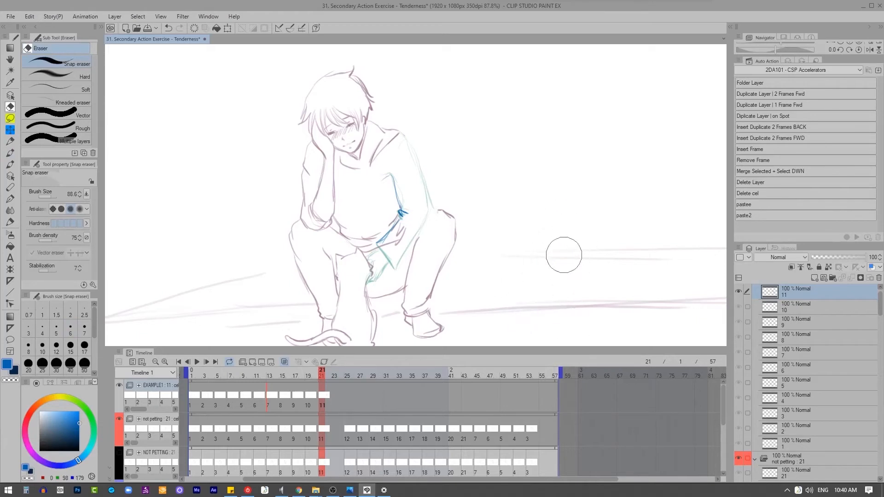
# Step: Draw the outer arm line, forearm, sleeve cuff and hand on cel 11 in blue
pyautogui.press('z')
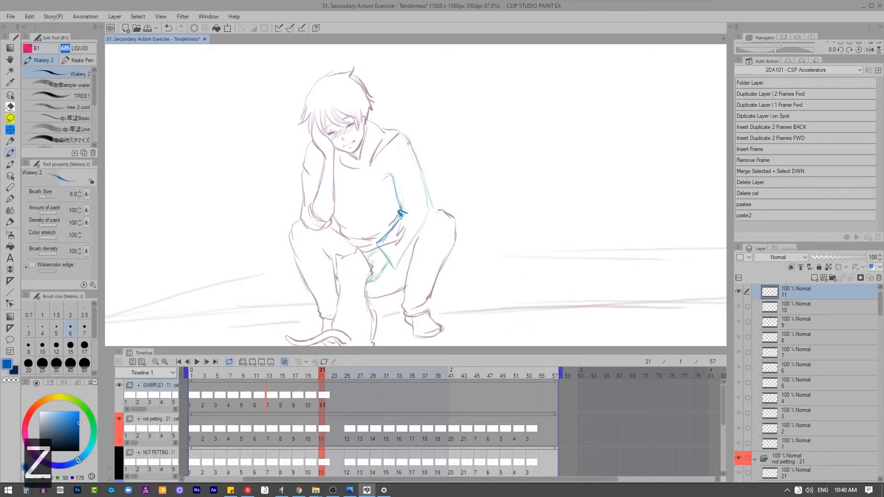
pyautogui.moveTo(409, 144); pyautogui.dragTo(426, 220)
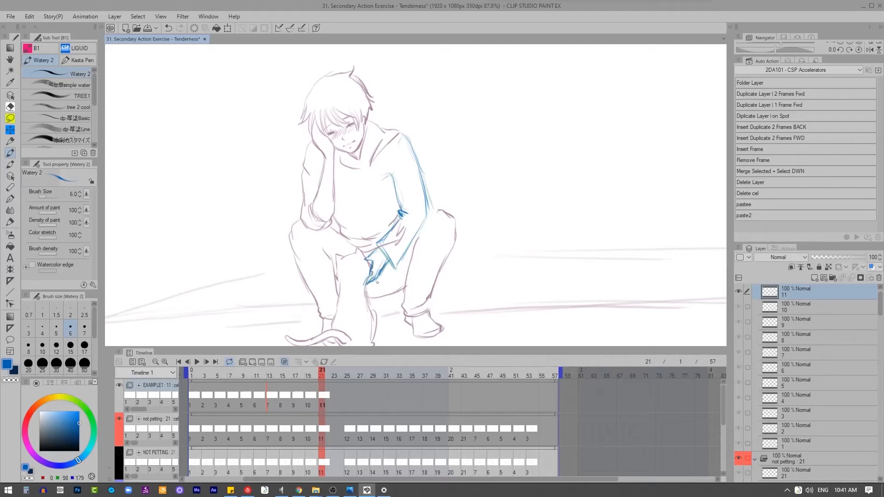
# Step: Switch to File Explorer and step through the pet photo sequence from pet000 to pet055, examining the arm and hand movement
pyautogui.press('F7')
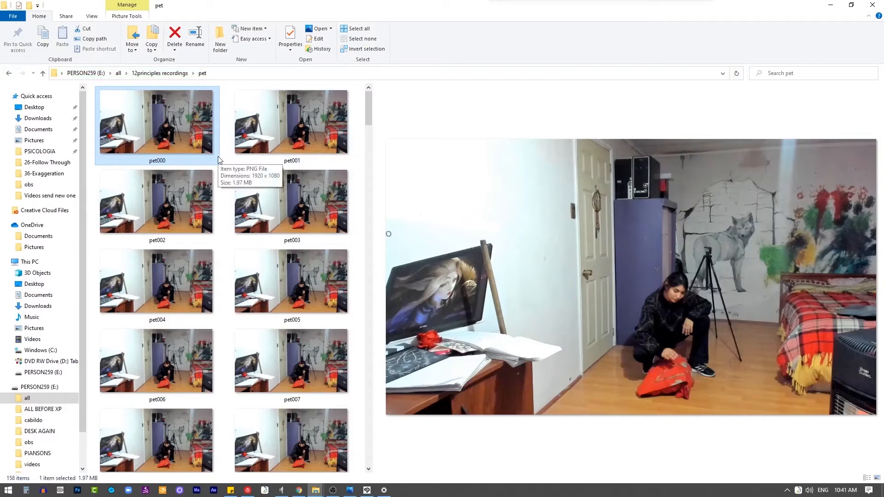
pyautogui.press('Right')
pyautogui.press('Right')
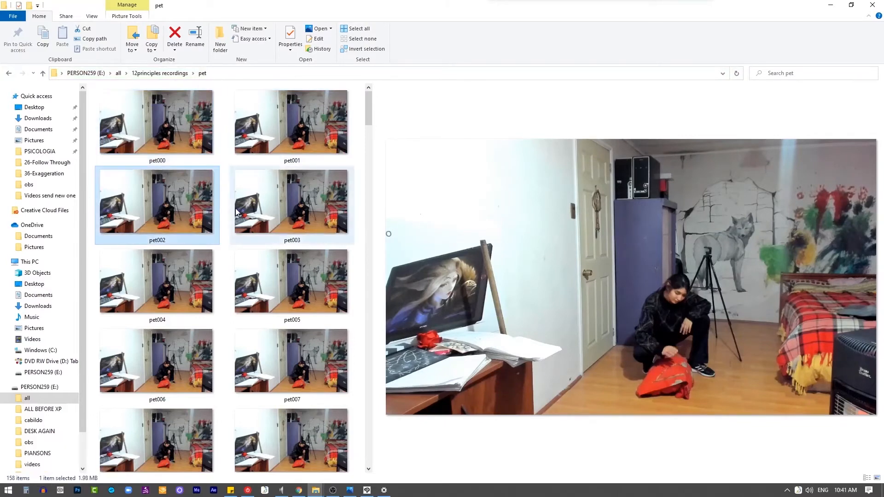
pyautogui.press('Right')
pyautogui.press('Right')
pyautogui.press('Right')
pyautogui.press('Right')
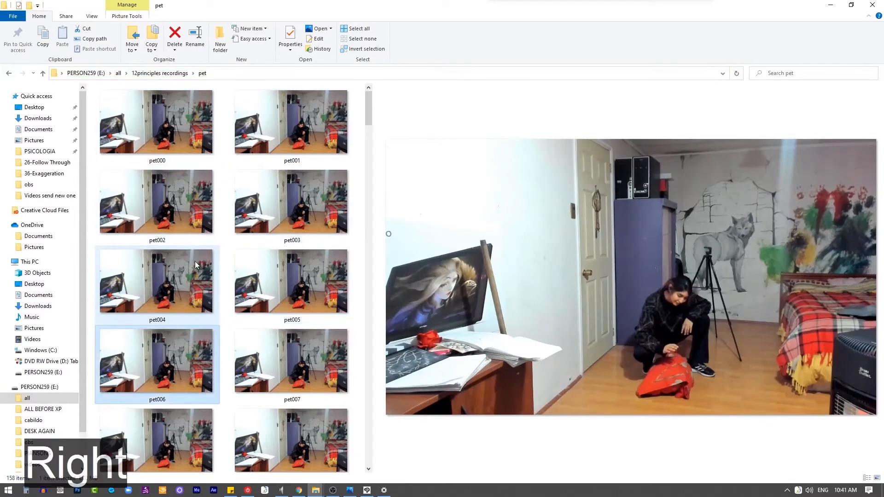
pyautogui.press('Right')
pyautogui.press('Right')
pyautogui.press('Right')
pyautogui.press('Right')
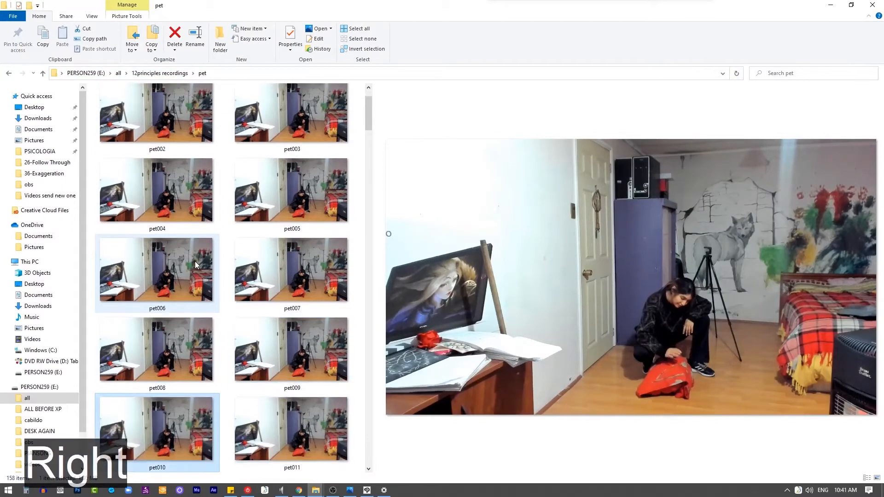
pyautogui.press('Right')
pyautogui.press('Right')
pyautogui.press('Right')
pyautogui.press('Right')
pyautogui.press('Right')
pyautogui.press('Right')
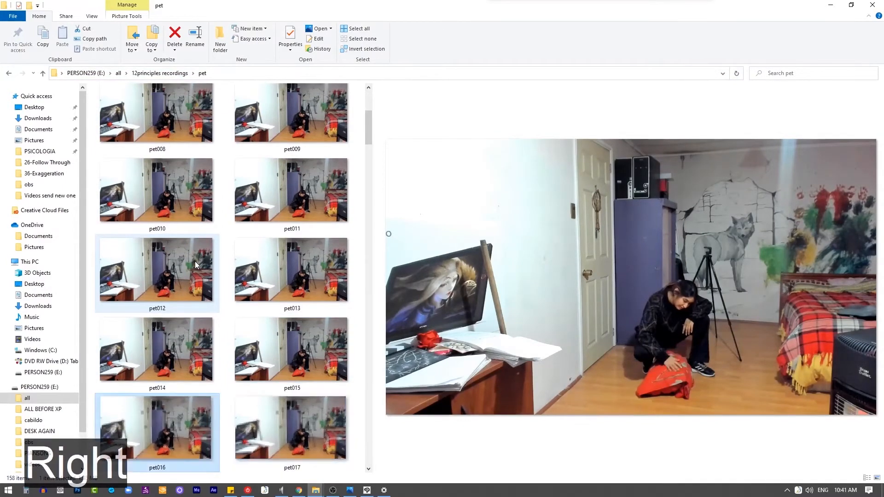
pyautogui.press('Right')
pyautogui.press('Right')
pyautogui.press('Right')
pyautogui.press('Right')
pyautogui.press('Right')
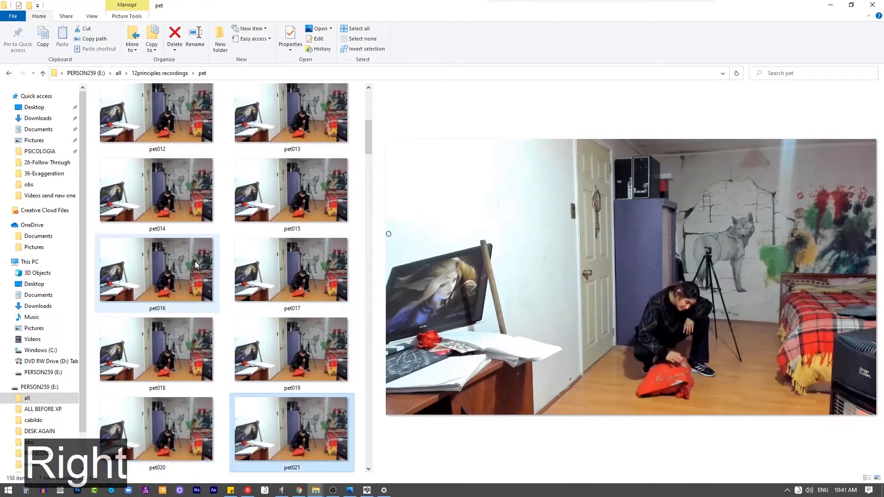
pyautogui.press('Right')
pyautogui.press('Right')
pyautogui.press('Right')
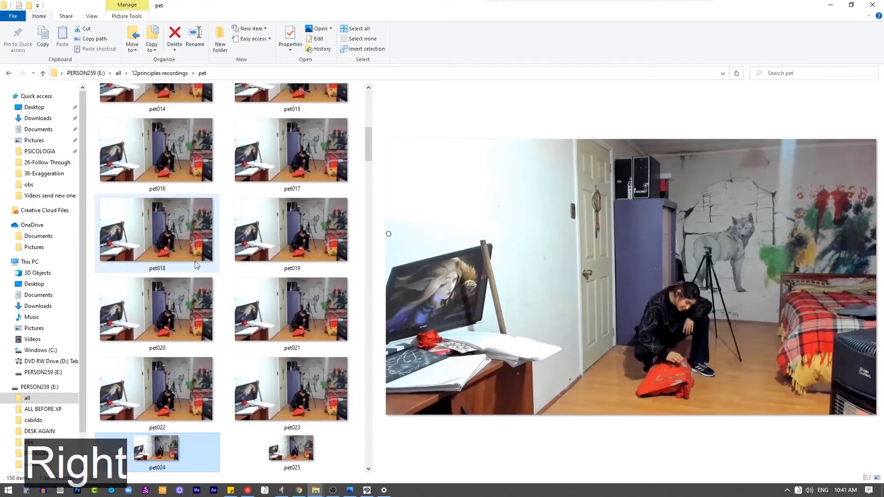
pyautogui.press('Right')
pyautogui.press('Right')
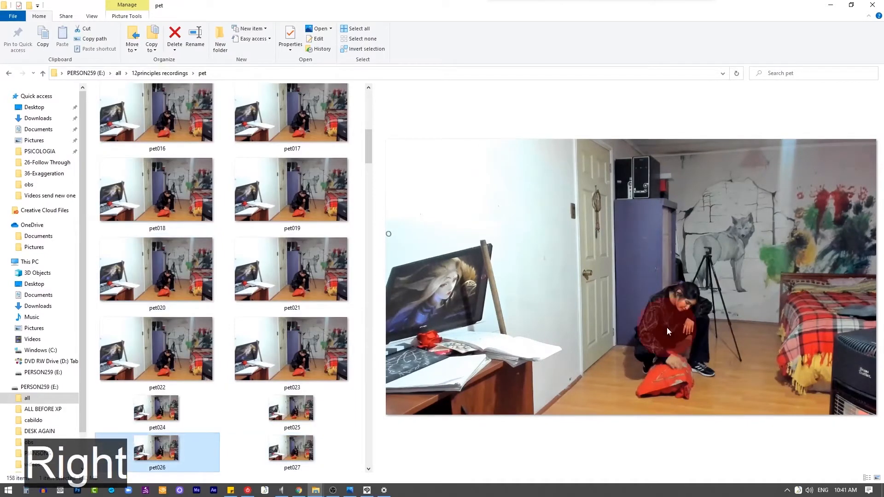
pyautogui.press('Right')
pyautogui.press('Right')
pyautogui.press('Right')
pyautogui.press('Right')
pyautogui.press('Right')
pyautogui.press('Right')
pyautogui.press('Right')
pyautogui.press('Right')
pyautogui.press('Right')
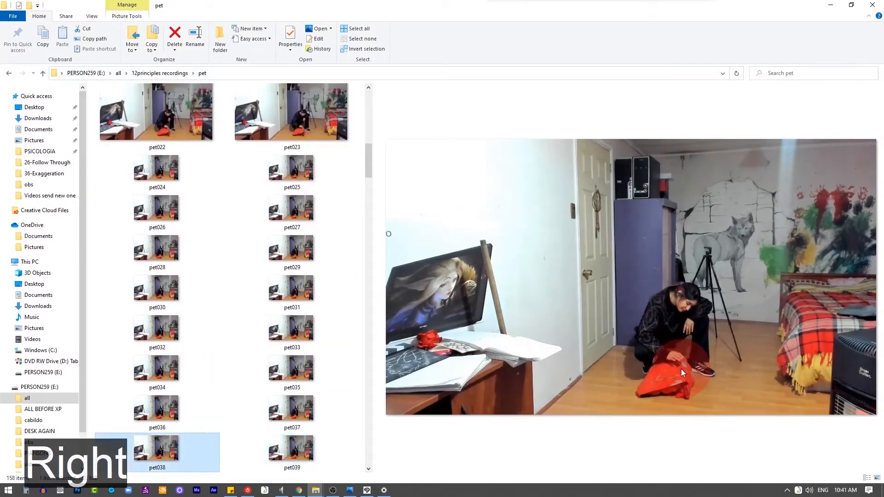
pyautogui.press('Right')
pyautogui.press('Right')
pyautogui.press('Right')
pyautogui.press('Right')
pyautogui.press('Right')
pyautogui.press('Right')
pyautogui.press('Right')
pyautogui.press('Right')
pyautogui.press('Right')
pyautogui.press('Right')
pyautogui.press('Right')
pyautogui.press('Right')
pyautogui.press('Right')
pyautogui.press('Right')
pyautogui.press('Right')
pyautogui.press('Right')
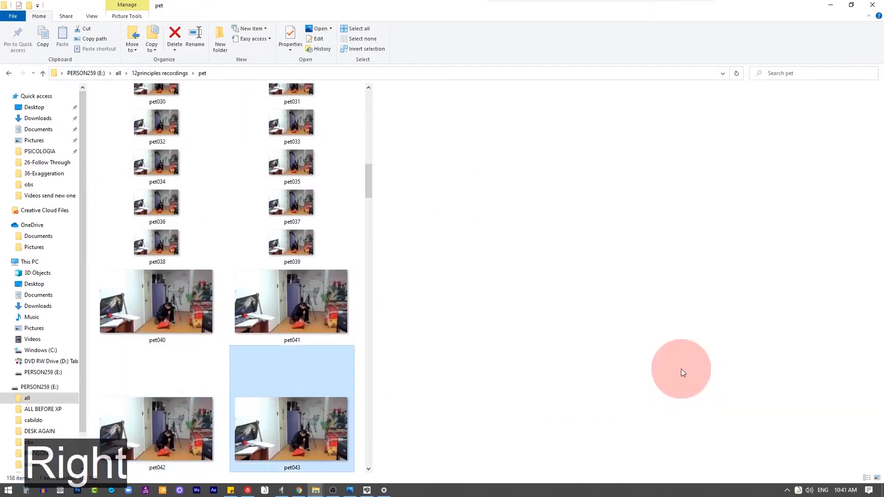
# Step: Skip further into the photo sequence and examine the petting hand frame by frame from about pet100 to pet120
pyautogui.press('Right')
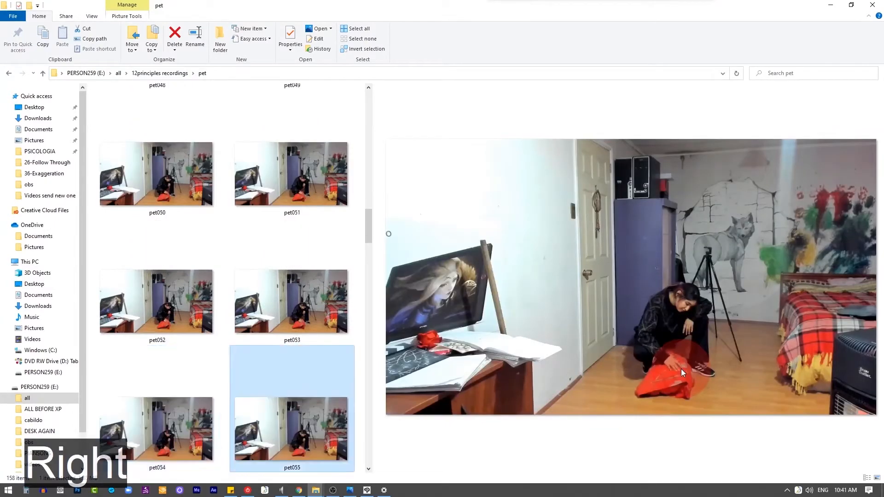
pyautogui.moveTo(368, 226); pyautogui.dragTo(368, 334)
pyautogui.click(238, 343)
pyautogui.press('Right')
pyautogui.press('Right')
pyautogui.press('Right')
pyautogui.press('Right')
pyautogui.press('Right')
pyautogui.press('Right')
pyautogui.press('Right')
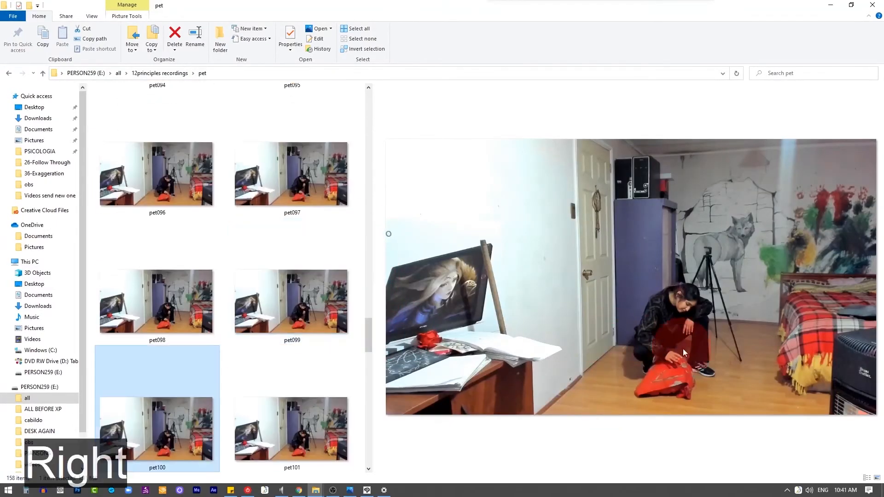
pyautogui.press('Right')
pyautogui.press('Right')
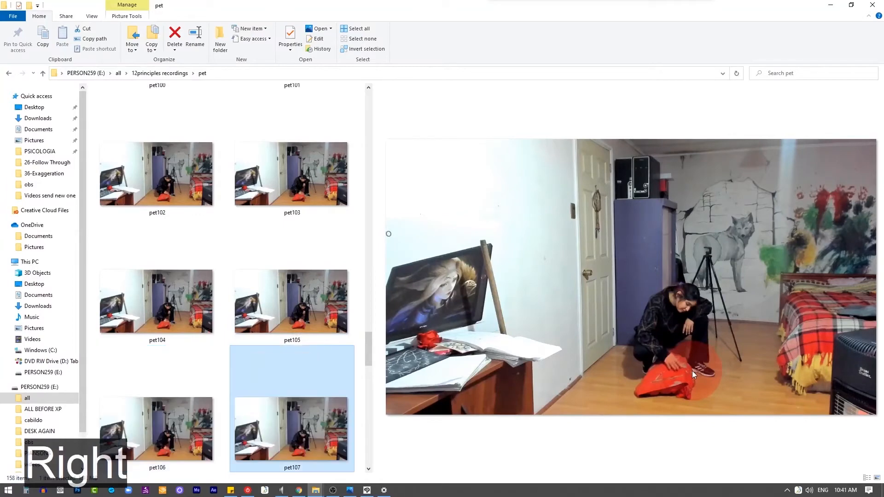
pyautogui.press('Right')
pyautogui.press('Right')
pyautogui.press('Right')
pyautogui.press('Right')
pyautogui.press('Right')
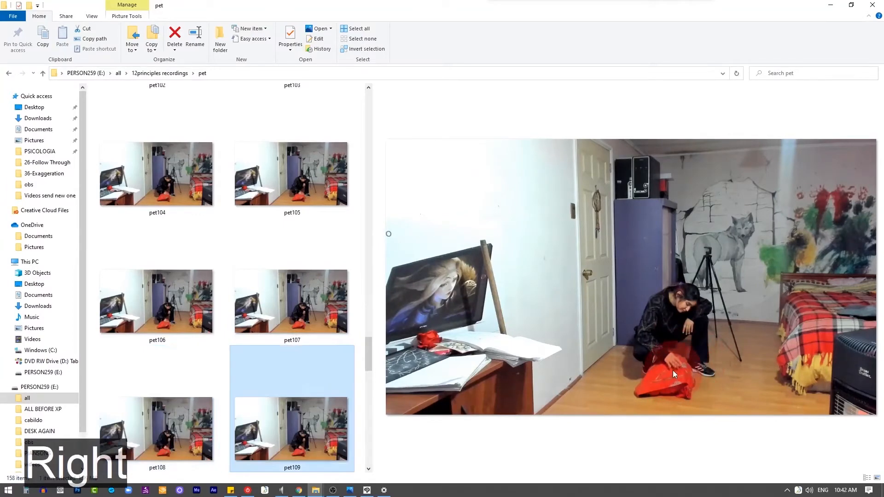
pyautogui.click(676, 368)
pyautogui.press('Right')
pyautogui.press('Right')
pyautogui.press('Right')
pyautogui.press('Right')
pyautogui.press('Right')
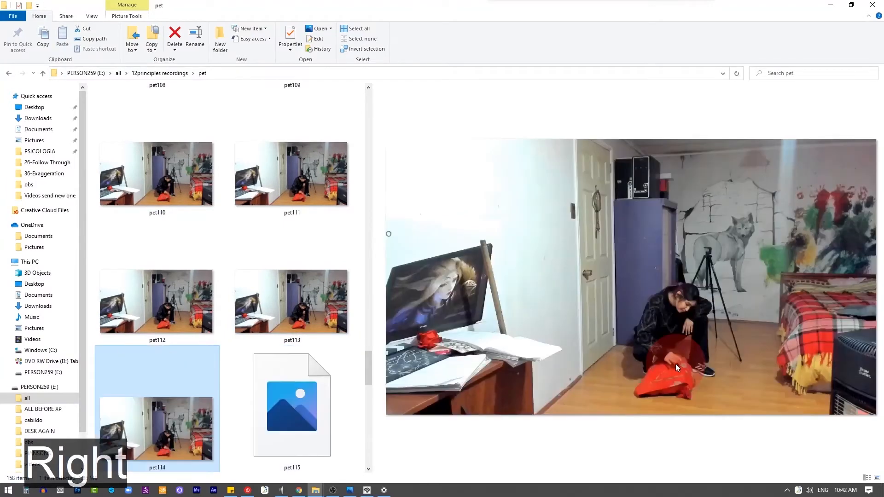
pyautogui.click(677, 369)
pyautogui.press('Right')
pyautogui.press('Right')
pyautogui.press('Right')
pyautogui.press('Right')
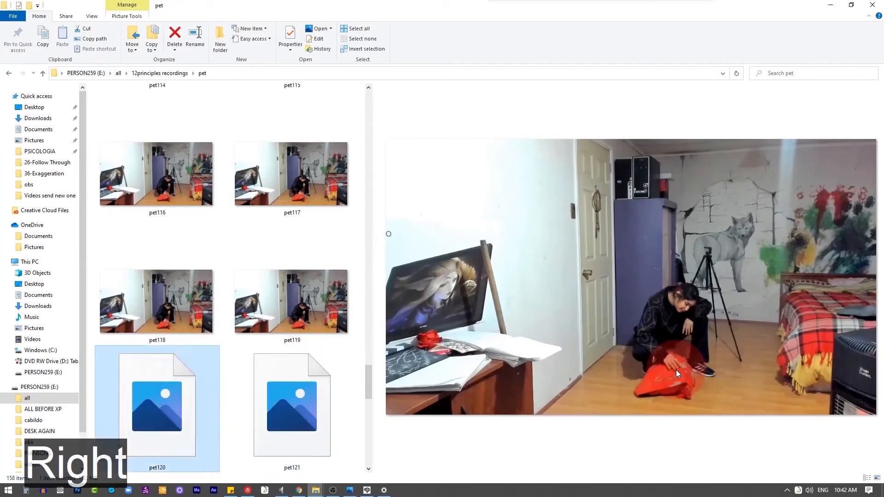
# Step: Switch back to Clip Studio Paint, add cel 12 at frame 25 and draw the arm, forearm, sleeve cuff and hand in blue
pyautogui.click(373, 492)
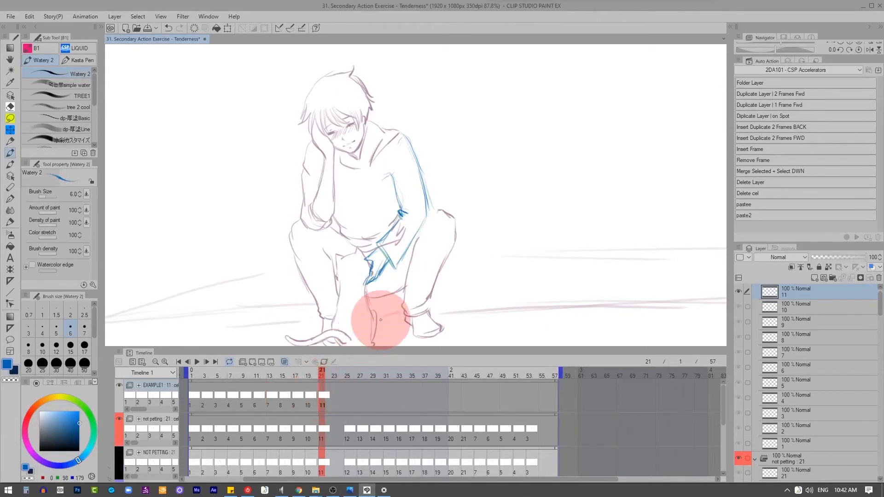
pyautogui.click(348, 392)
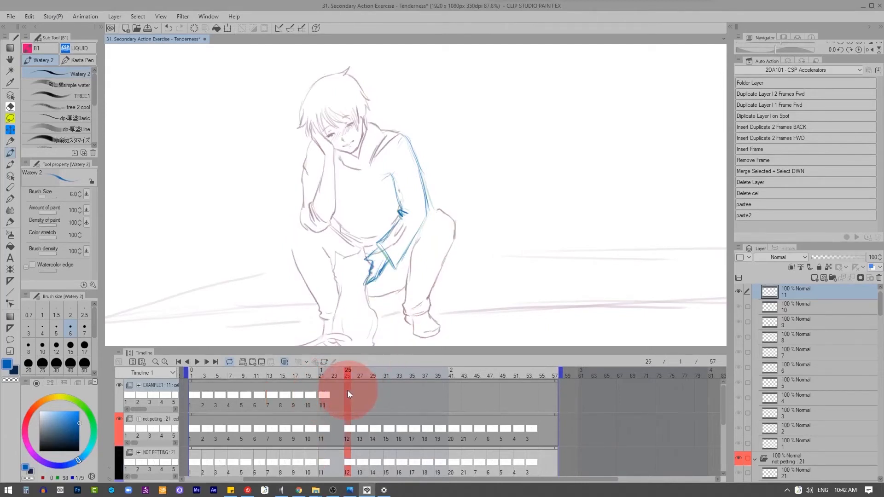
pyautogui.press('q')
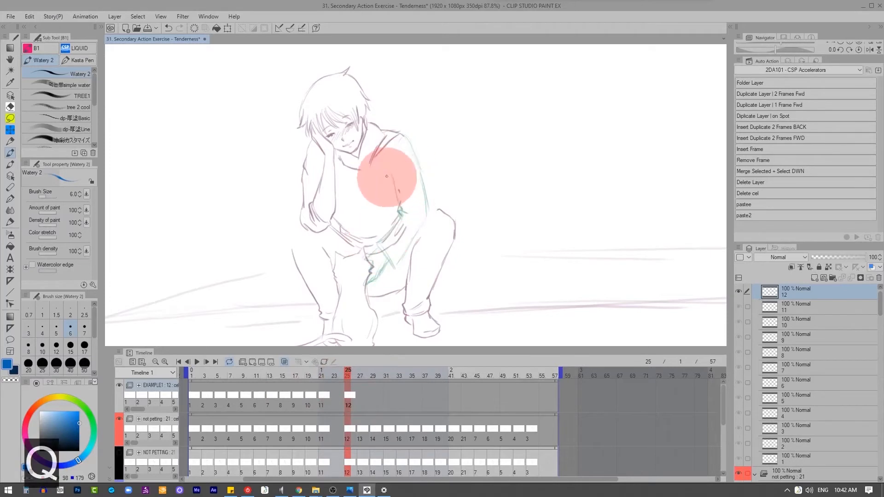
pyautogui.moveTo(391, 174); pyautogui.dragTo(402, 214)
pyautogui.moveTo(410, 135); pyautogui.dragTo(427, 217)
pyautogui.moveTo(379, 244); pyautogui.dragTo(395, 265)
pyautogui.moveTo(427, 218)
pyautogui.mouseDown()
pyautogui.moveTo(412, 242)
pyautogui.moveTo(370, 256)
pyautogui.mouseUp()
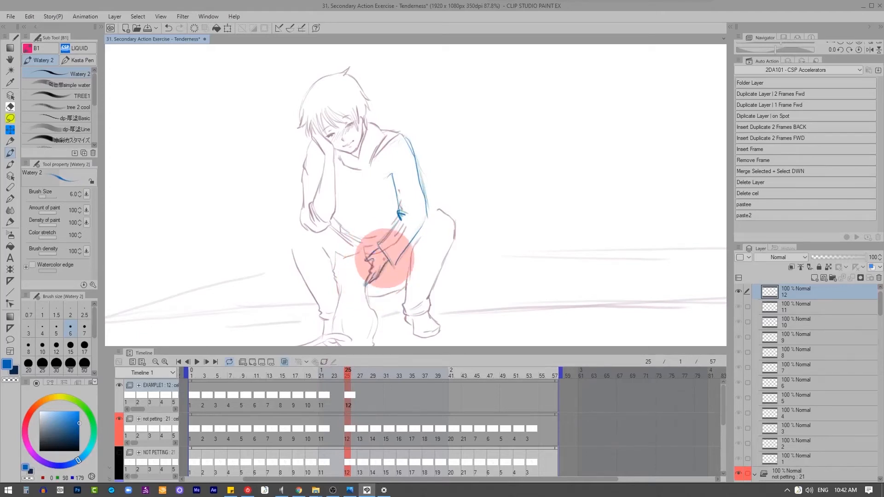
# Step: Add cel 13 at frame 29, draw the arm, cuff and hand in blue, and erase the explanatory arrow sketched beside the elbow
pyautogui.press('q')
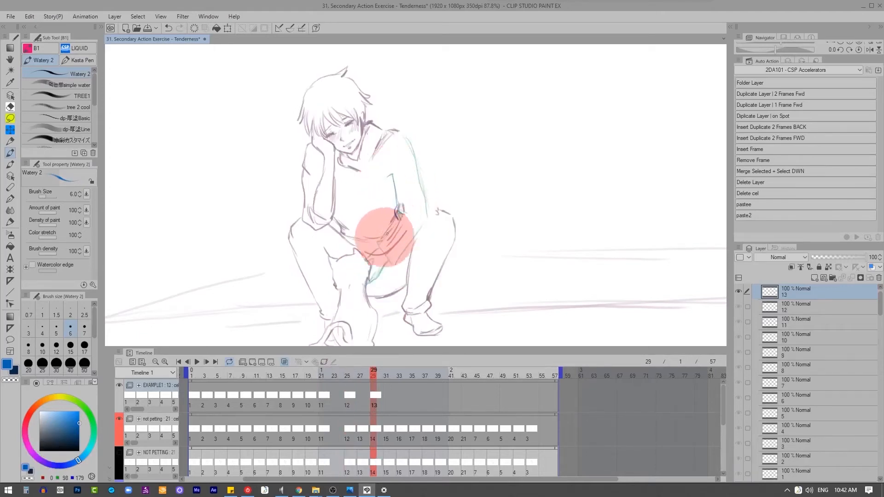
pyautogui.moveTo(409, 146); pyautogui.dragTo(418, 199)
pyautogui.press('x')
pyautogui.press('z')
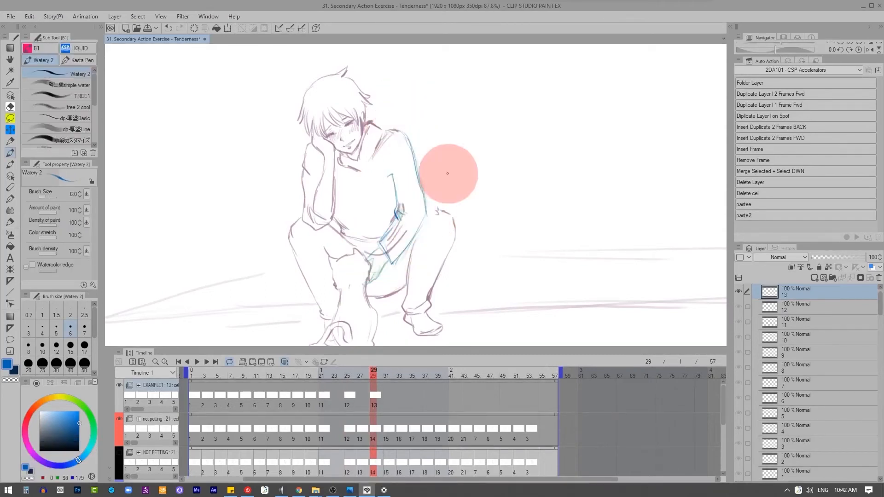
pyautogui.press('x')
pyautogui.press('z')
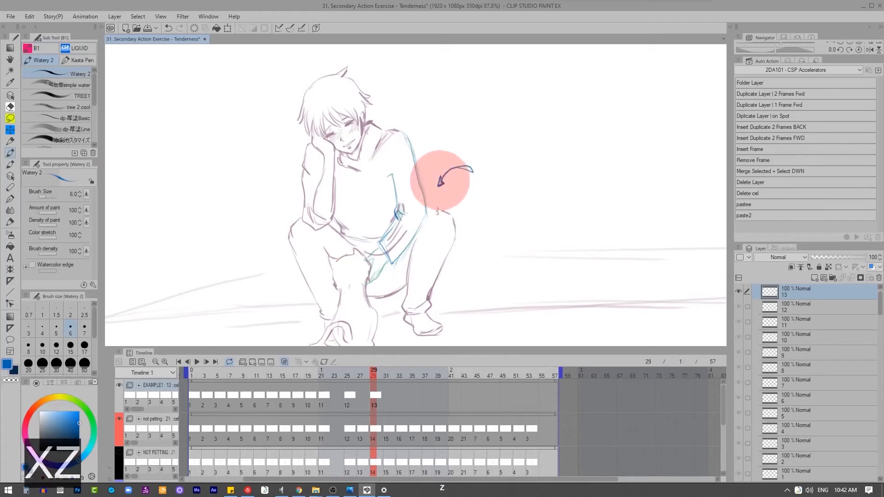
pyautogui.press('x')
pyautogui.press('z')
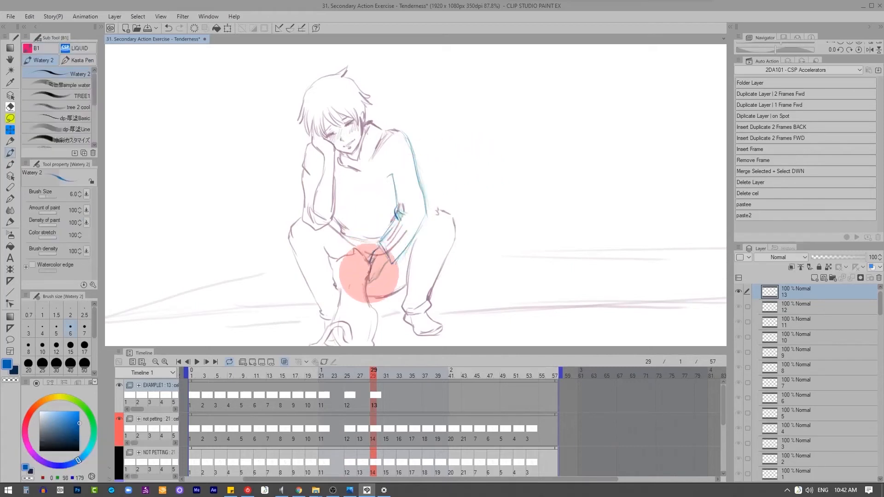
# Step: Add a blank cel 14 at frame 33 and an in-between cel 12a at frame 27 with the full arm and hand in blue
pyautogui.press('q')
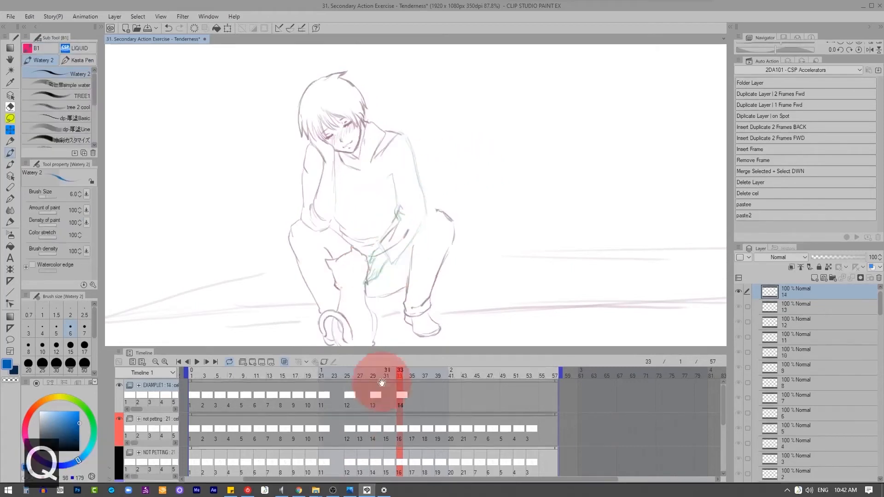
pyautogui.click(361, 397)
pyautogui.press('q')
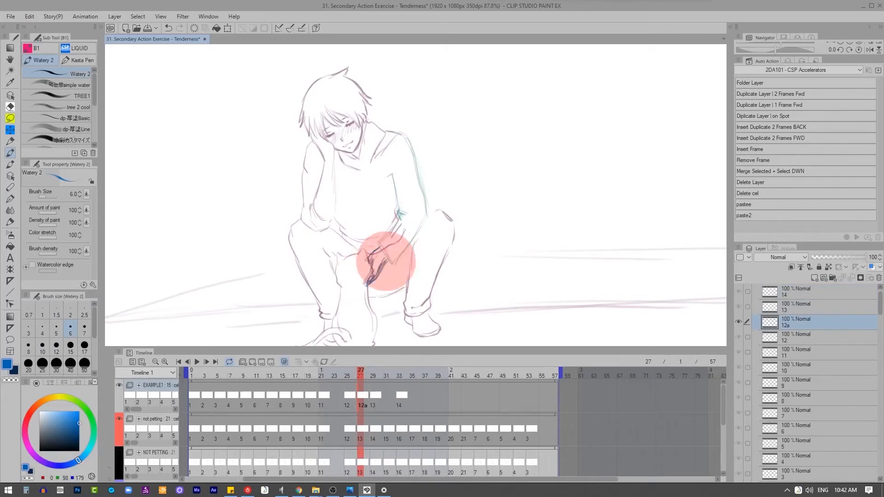
pyautogui.moveTo(393, 174); pyautogui.dragTo(400, 218)
pyautogui.moveTo(398, 222); pyautogui.dragTo(379, 246)
pyautogui.moveTo(407, 136); pyautogui.dragTo(426, 215)
pyautogui.moveTo(422, 224); pyautogui.dragTo(395, 266)
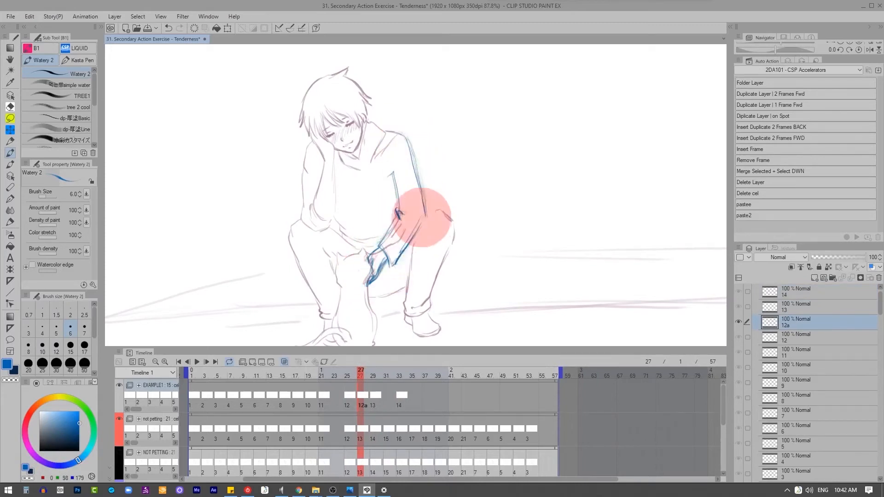
# Step: Play back the animation from frame 1 to review the arm movement
pyautogui.click(189, 377)
pyautogui.click(197, 362)
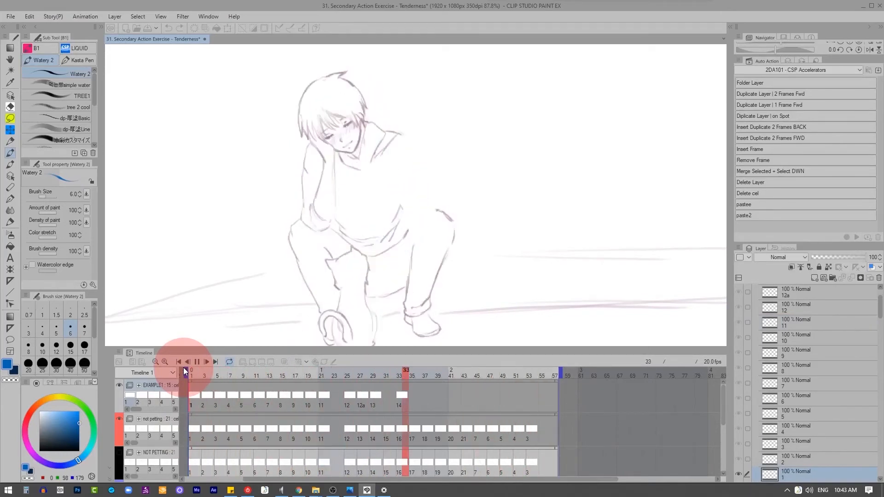
pyautogui.click(192, 394)
# Step: Erase the blue hand below the sleeve cuff on cels 2 through 9, leaving the arm lines in place
pyautogui.click(205, 390)
pyautogui.press('x')
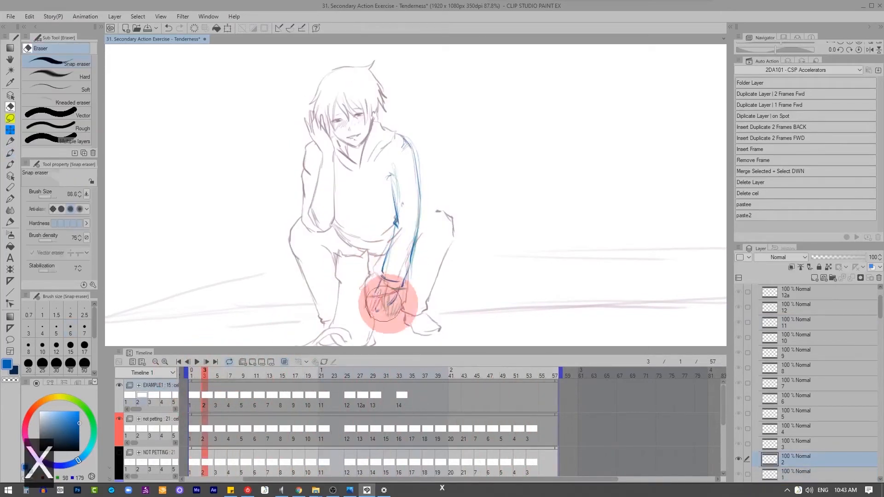
pyautogui.moveTo(384, 304)
pyautogui.mouseDown()
pyautogui.moveTo(365, 298)
pyautogui.moveTo(368, 309)
pyautogui.moveTo(362, 288)
pyautogui.moveTo(355, 296)
pyautogui.mouseUp()
pyautogui.click(218, 390)
pyautogui.click(227, 399)
pyautogui.click(231, 392)
pyautogui.click(241, 395)
pyautogui.click(256, 395)
pyautogui.click(270, 395)
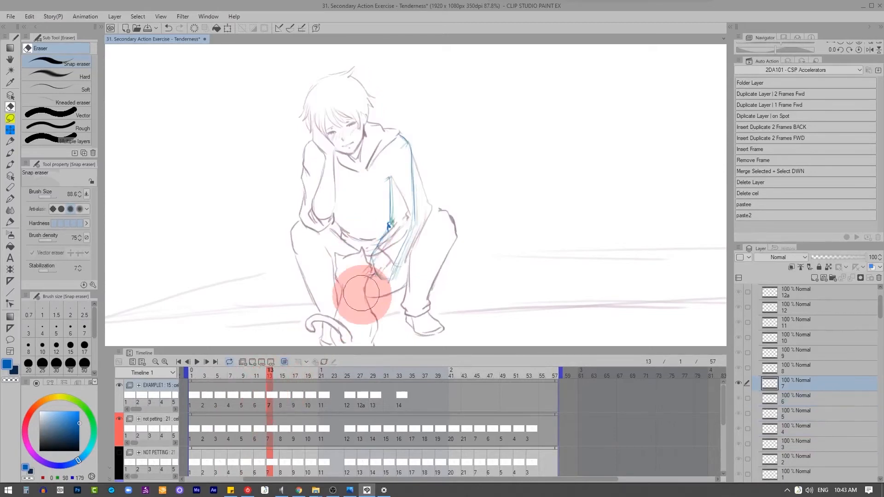
pyautogui.click(283, 392)
pyautogui.click(295, 395)
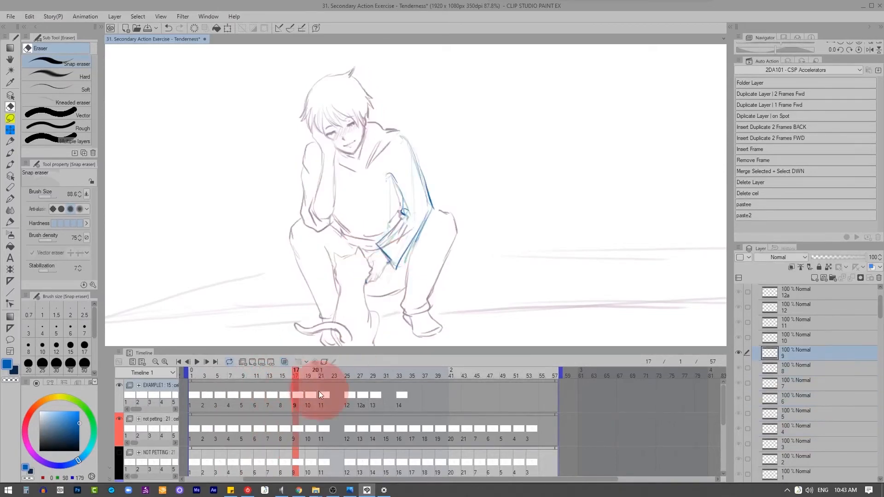
# Step: Erase the blue hand on cels 10, 11, 12, 12a and 13, keeping the sleeve and cuff
pyautogui.click(308, 395)
pyautogui.moveTo(366, 264)
pyautogui.mouseDown()
pyautogui.moveTo(349, 395)
pyautogui.moveTo(376, 271)
pyautogui.moveTo(358, 391)
pyautogui.moveTo(365, 286)
pyautogui.mouseUp()
pyautogui.click(343, 391)
pyautogui.click(323, 386)
pyautogui.click(340, 393)
pyautogui.click(348, 393)
pyautogui.click(357, 392)
pyautogui.click(380, 370)
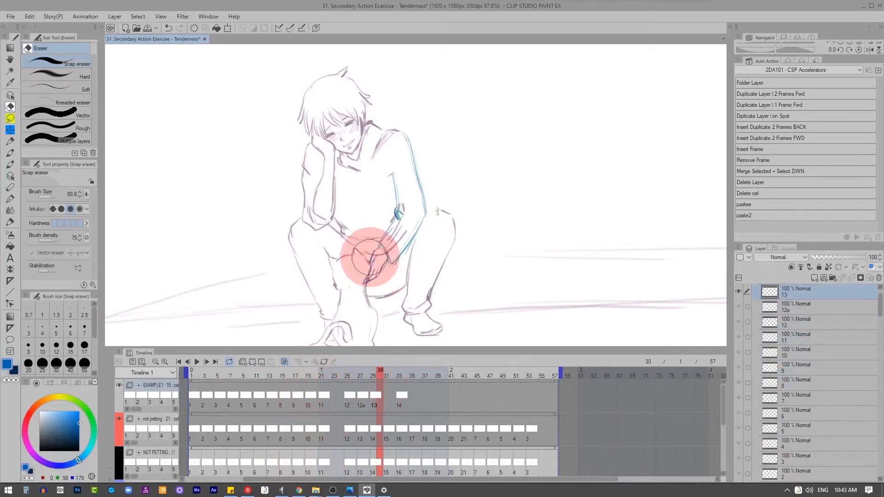
pyautogui.click(393, 370)
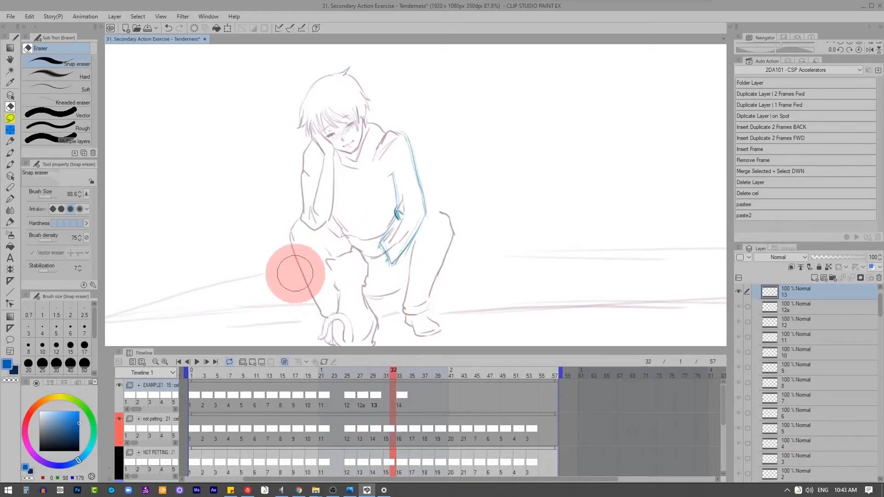
# Step: Draw the blue hand with fingers hanging down below the sleeve cuff on cel 1 of EXAMPLE1
pyautogui.press('z')
pyautogui.press('z')
pyautogui.click(192, 371)
pyautogui.moveTo(388, 290)
pyautogui.mouseDown()
pyautogui.moveTo(379, 307)
pyautogui.moveTo(397, 301)
pyautogui.moveTo(374, 310)
pyautogui.mouseUp()
pyautogui.press('x')
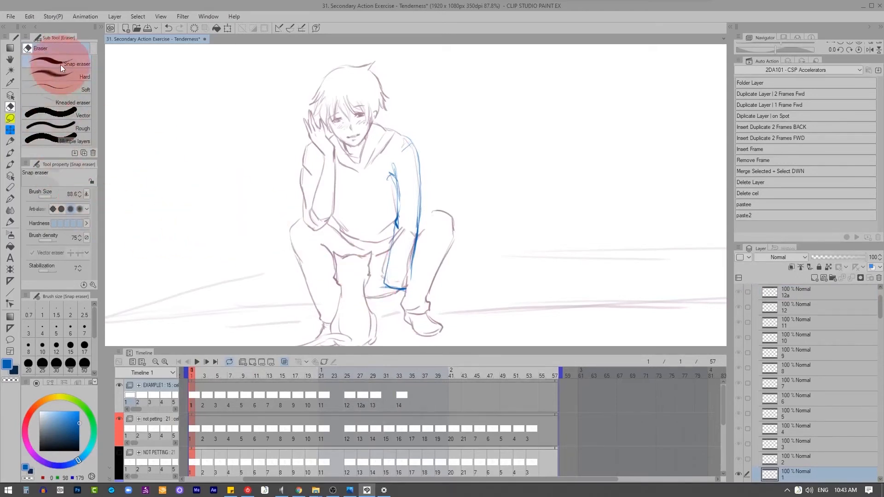
pyautogui.press('z')
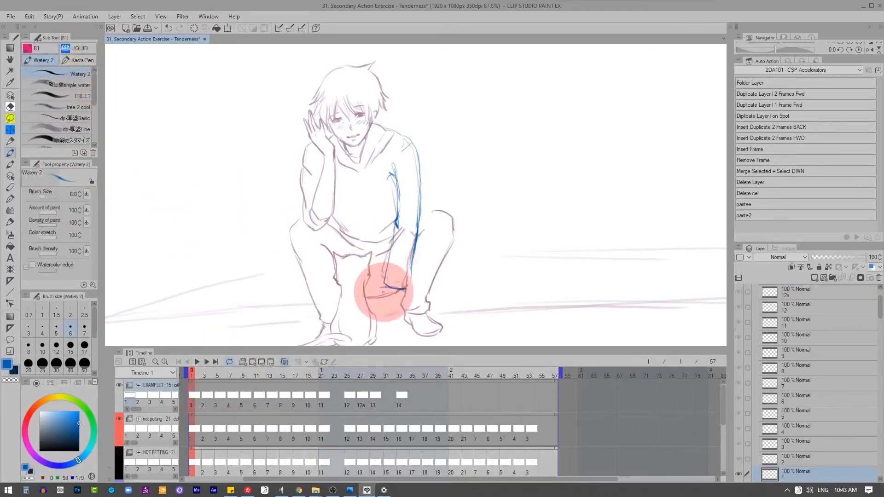
pyautogui.moveTo(382, 296); pyautogui.dragTo(380, 314)
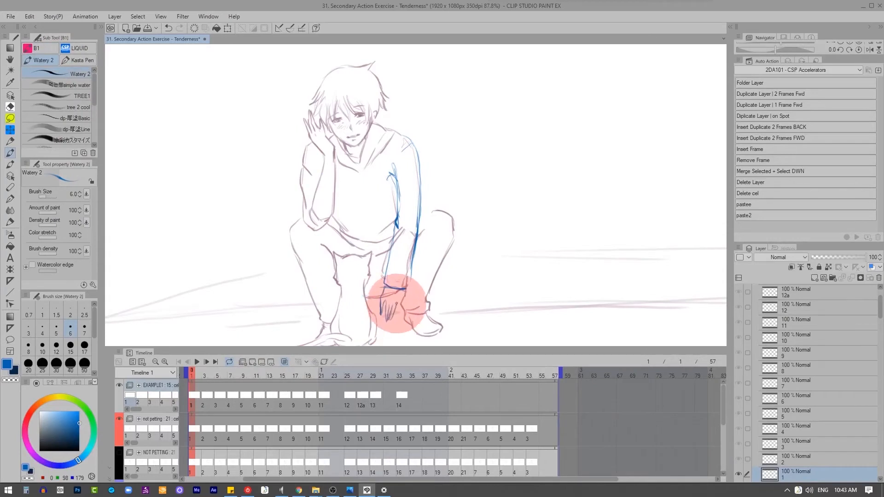
pyautogui.press('q')
pyautogui.hotkey('ctrl', 'z')
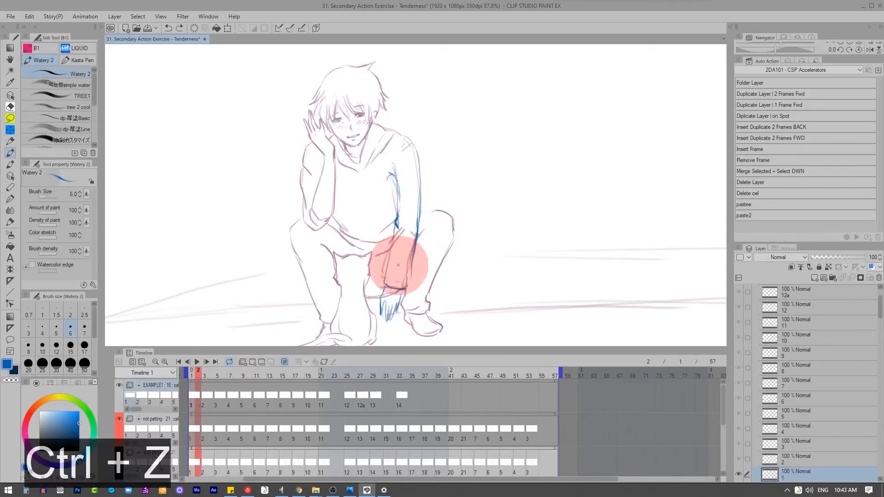
# Step: Draw the blue hand on cels 2 through 7, swinging it gradually from hanging down to raised toward the cat's head
pyautogui.press('2')
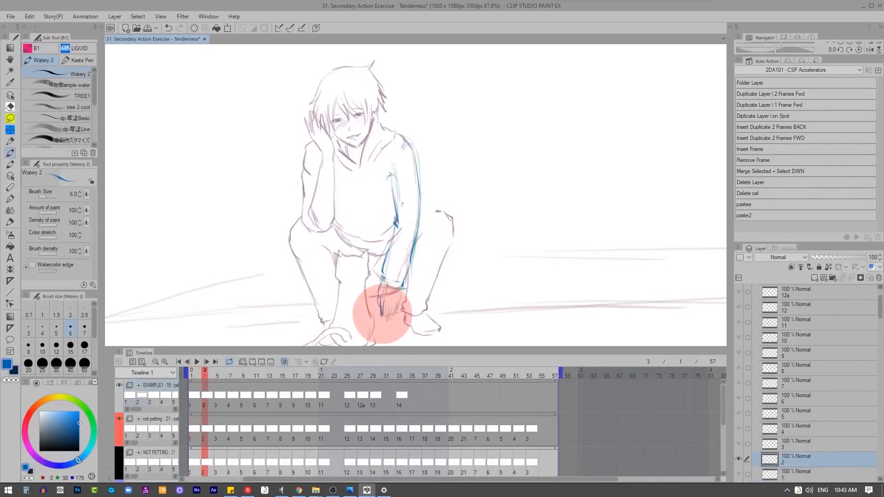
pyautogui.press('2')
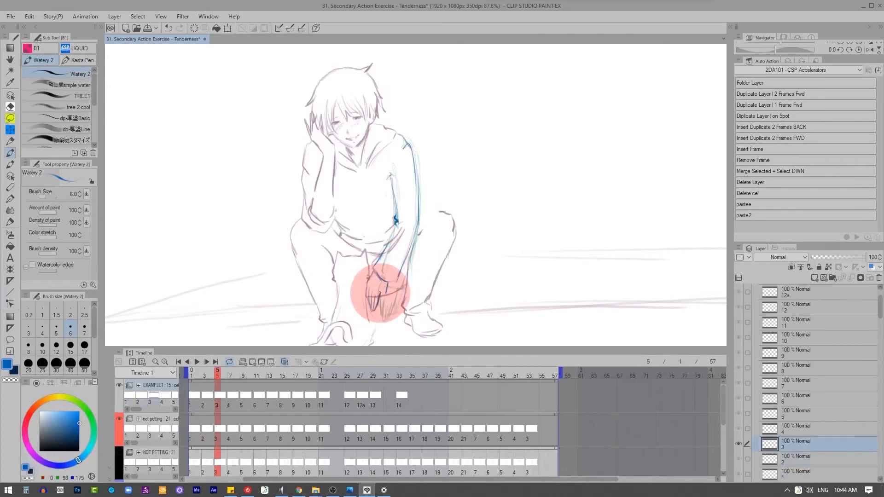
pyautogui.press('2')
pyautogui.press('2')
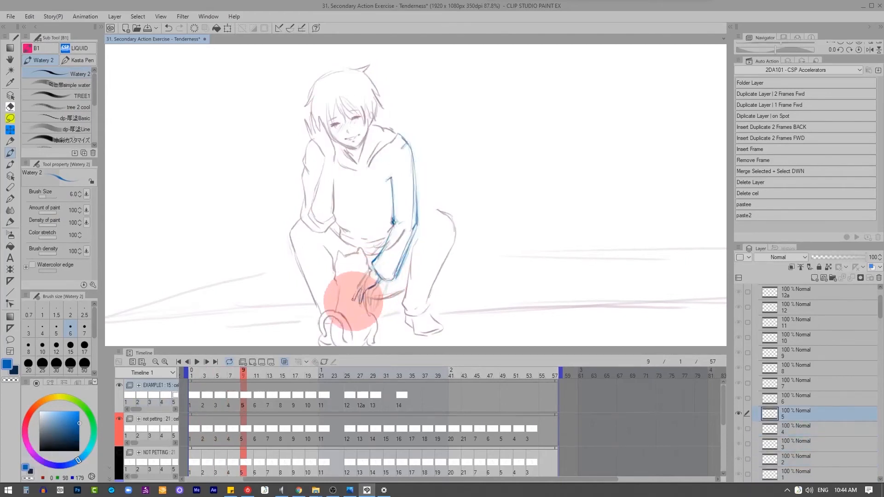
pyautogui.press('2')
pyautogui.press('2')
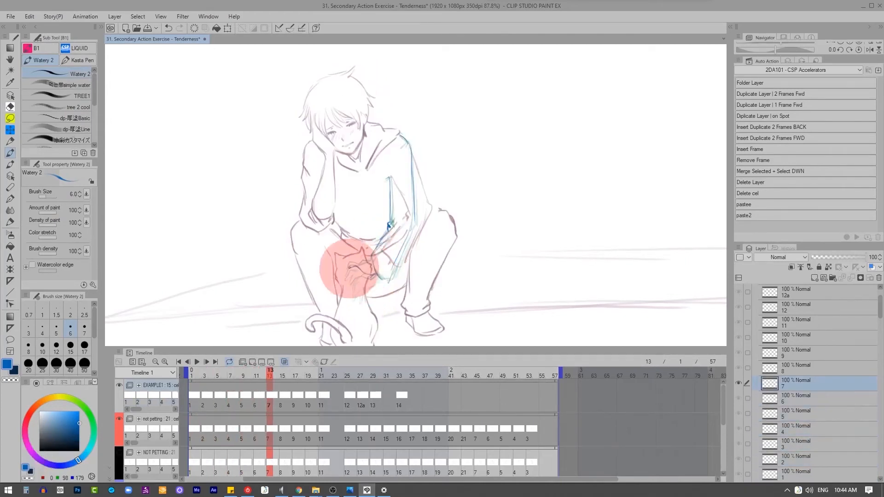
# Step: Erase the remaining blue arm and sleeve lines on cels 8 through 13, including cel 12a
pyautogui.press('2')
pyautogui.press('x')
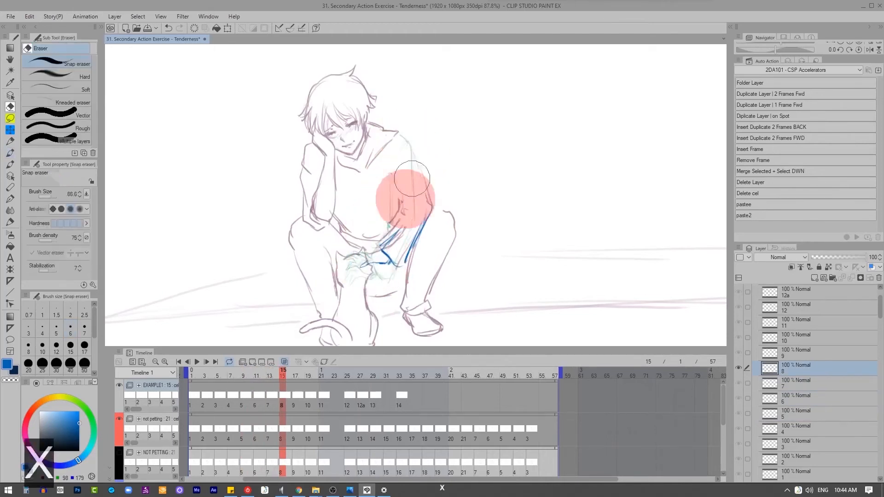
pyautogui.moveTo(405, 198); pyautogui.dragTo(408, 181)
pyautogui.press('2')
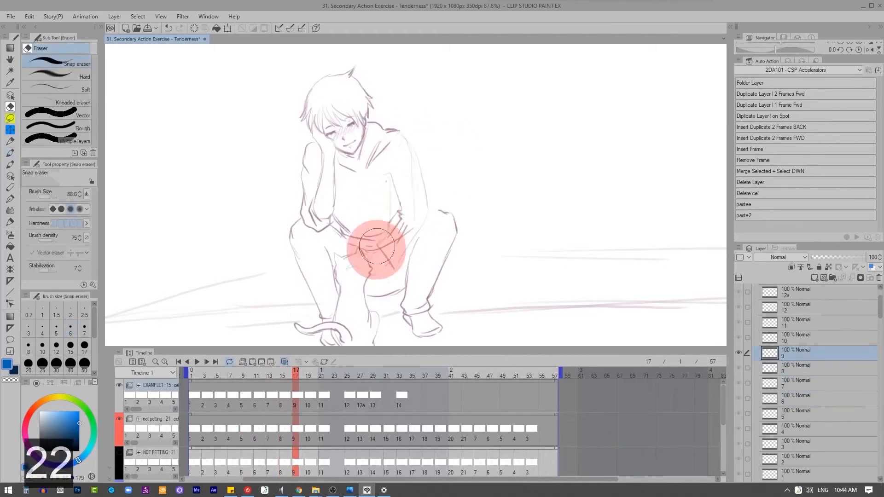
pyautogui.press('2')
pyautogui.press('2')
pyautogui.press('2')
pyautogui.press('2')
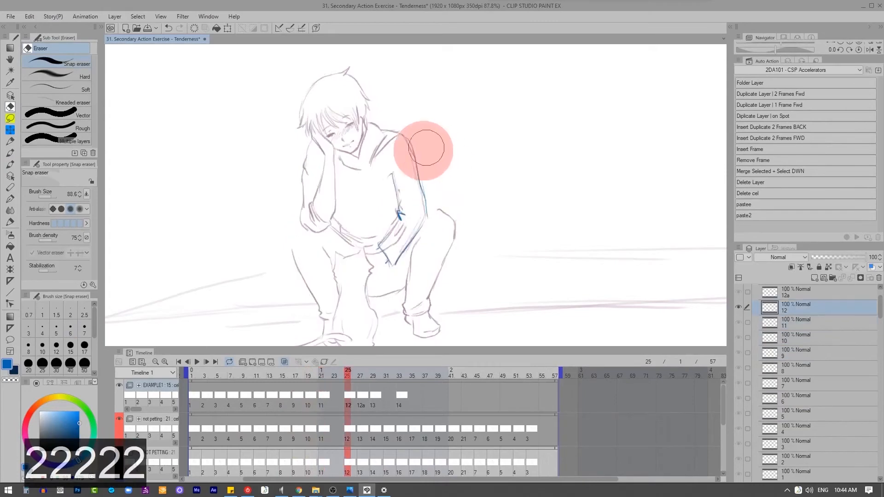
pyautogui.press('2')
pyautogui.press('2')
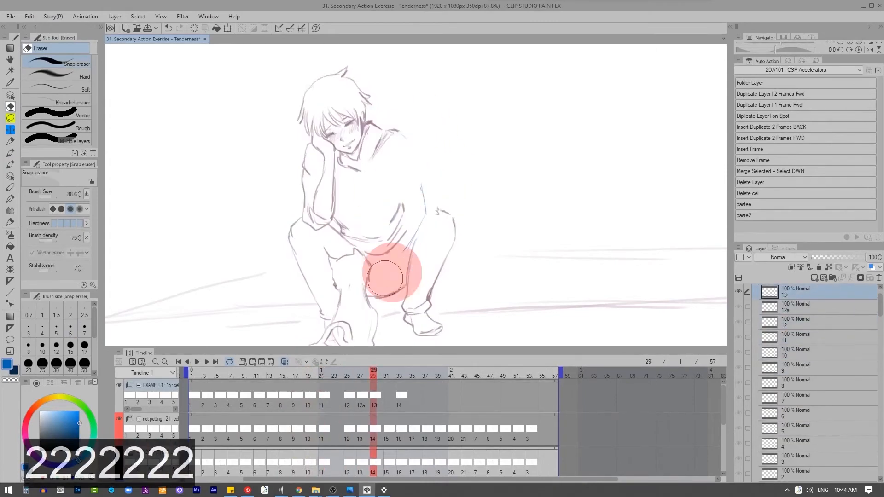
pyautogui.press('2')
pyautogui.moveTo(289, 396)
pyautogui.mouseDown()
pyautogui.moveTo(300, 367)
pyautogui.moveTo(270, 398)
pyautogui.mouseUp()
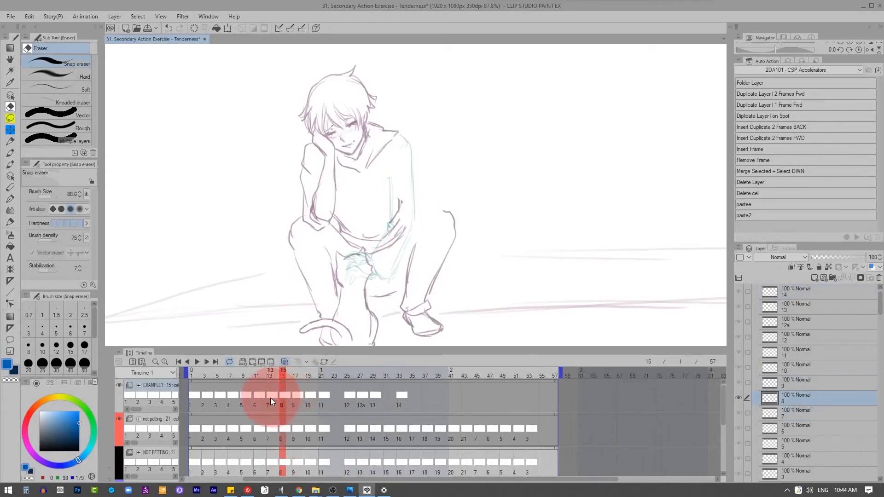
pyautogui.press('z')
pyautogui.press('x')
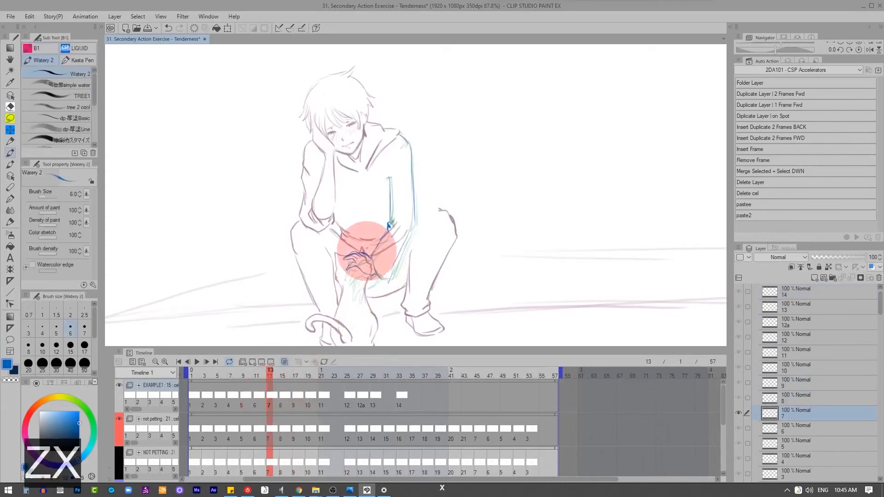
pyautogui.press('z')
pyautogui.press('s')
pyautogui.moveTo(354, 237); pyautogui.dragTo(372, 295)
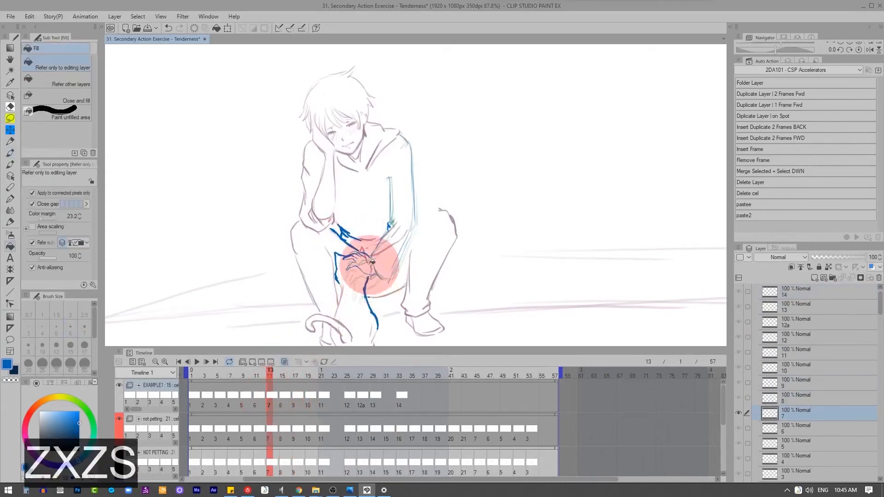
pyautogui.hotkey('ctrl', 'z')
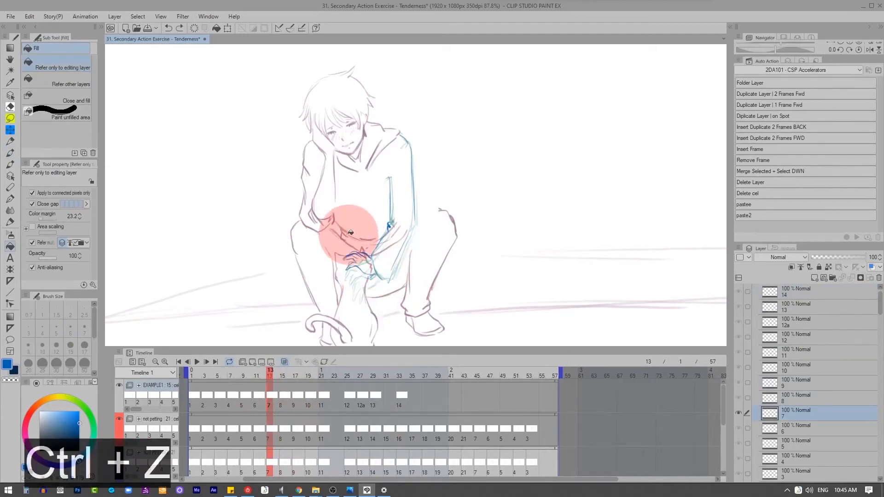
# Step: Try to adjust the hand on cel 7 by lassoing it and transforming the selection
pyautogui.press('d')
pyautogui.moveTo(354, 234)
pyautogui.mouseDown()
pyautogui.moveTo(365, 286)
pyautogui.moveTo(356, 267)
pyautogui.moveTo(374, 266)
pyautogui.moveTo(393, 239)
pyautogui.moveTo(382, 219)
pyautogui.mouseUp()
pyautogui.click(392, 316)
pyautogui.click(344, 328)
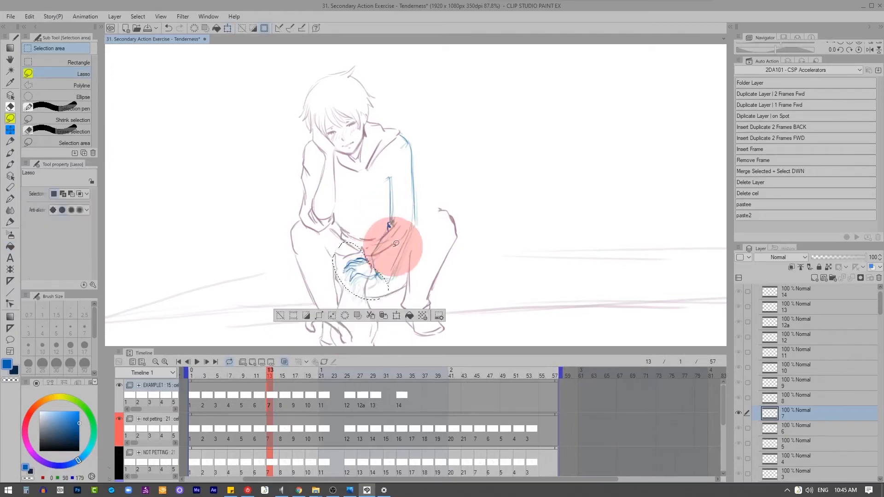
# Step: Play back the animation to review how the hand moves with the arm
pyautogui.press('z')
pyautogui.click(197, 362)
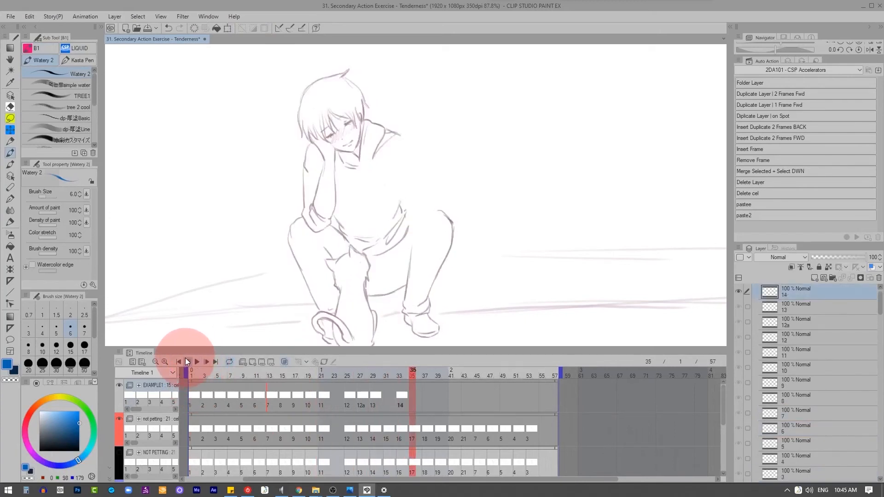
pyautogui.click(198, 360)
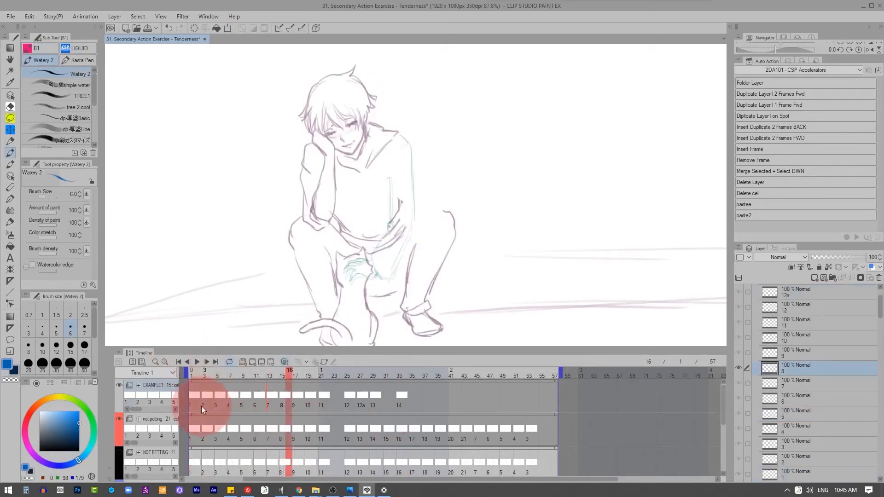
# Step: Lasso the blue hand on cel 4 and rotate it so the fingers point down from the cuff
pyautogui.click(205, 426)
pyautogui.moveTo(212, 427); pyautogui.dragTo(242, 394)
pyautogui.press('d')
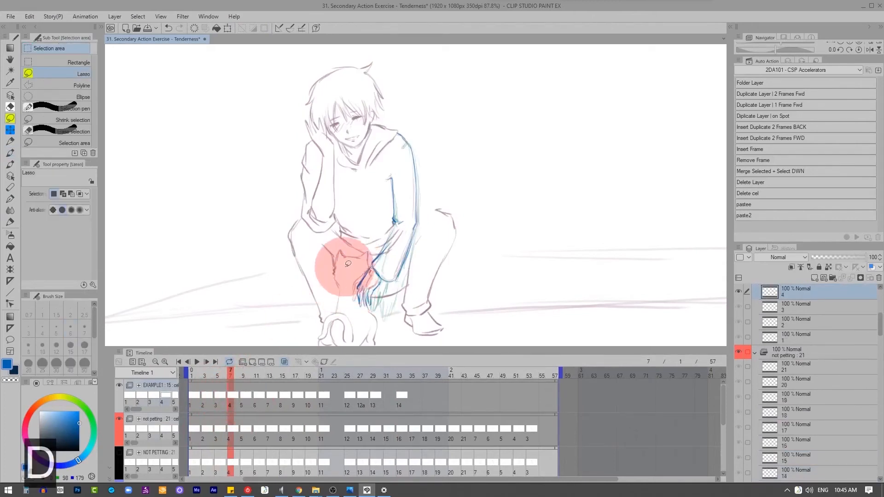
pyautogui.moveTo(341, 263)
pyautogui.mouseDown()
pyautogui.moveTo(375, 290)
pyautogui.moveTo(370, 262)
pyautogui.moveTo(347, 266)
pyautogui.mouseUp()
pyautogui.click(401, 330)
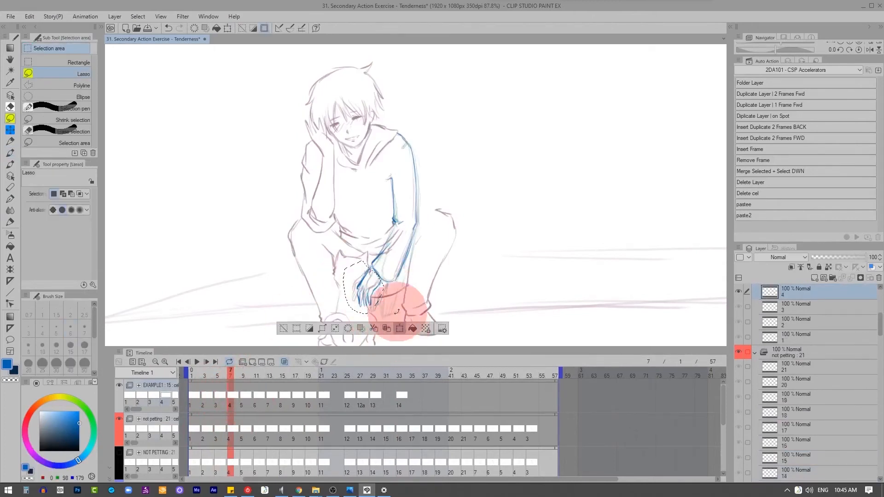
pyautogui.moveTo(396, 240)
pyautogui.mouseDown()
pyautogui.moveTo(386, 217)
pyautogui.moveTo(375, 296)
pyautogui.mouseUp()
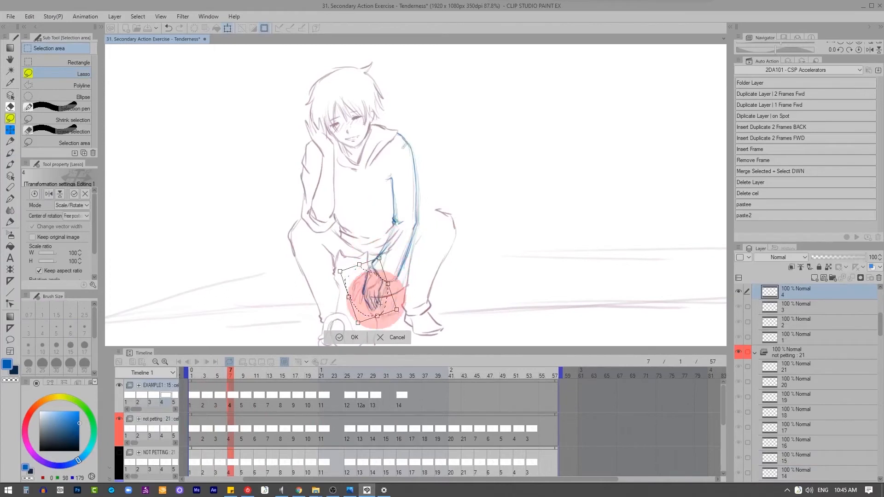
pyautogui.click(351, 332)
pyautogui.press('z')
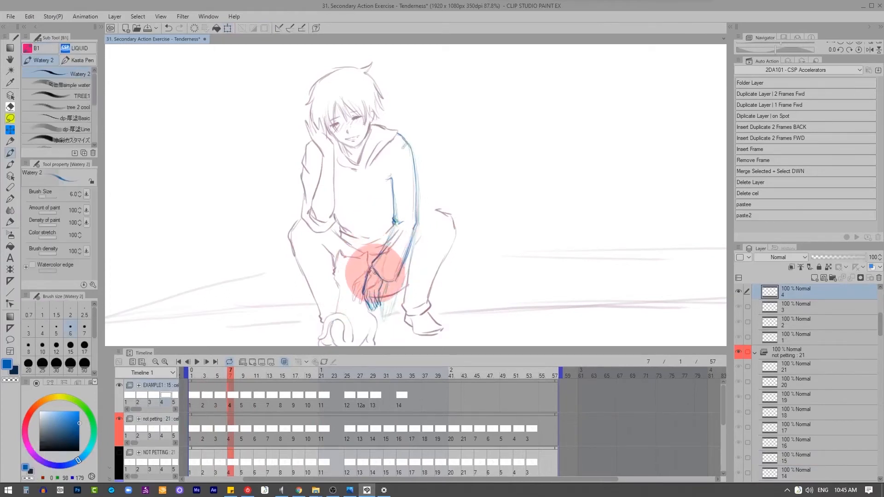
# Step: Lasso the blue hand on cel 5 and rotate it so the fingers hang downward, applying the transformation
pyautogui.press('2')
pyautogui.press('d')
pyautogui.moveTo(373, 272)
pyautogui.mouseDown()
pyautogui.moveTo(341, 297)
pyautogui.moveTo(375, 293)
pyautogui.moveTo(376, 282)
pyautogui.mouseUp()
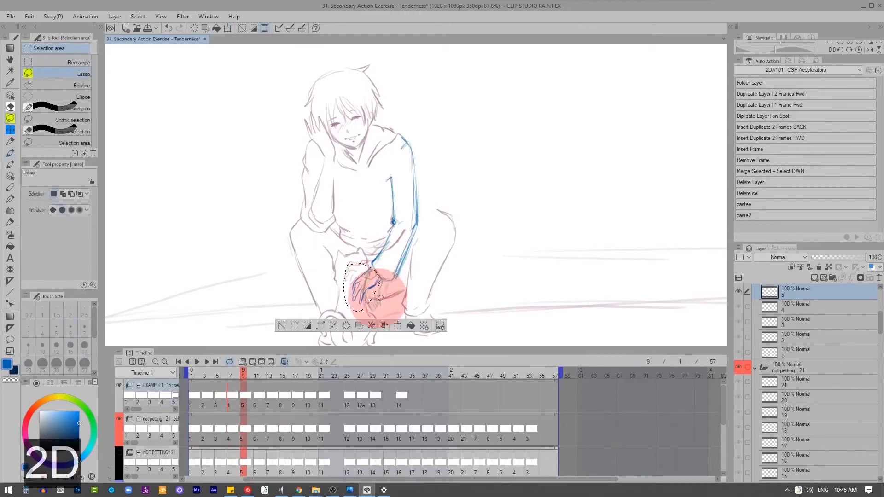
pyautogui.click(398, 326)
pyautogui.moveTo(390, 245); pyautogui.dragTo(378, 234)
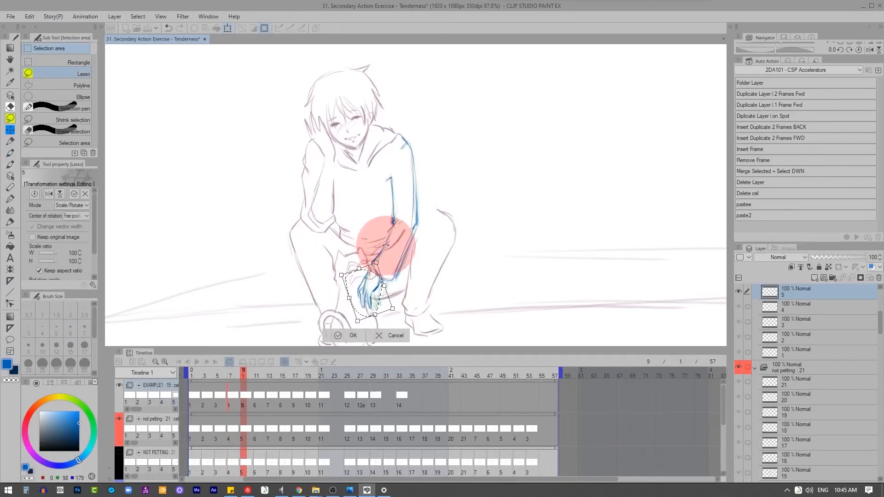
pyautogui.click(355, 330)
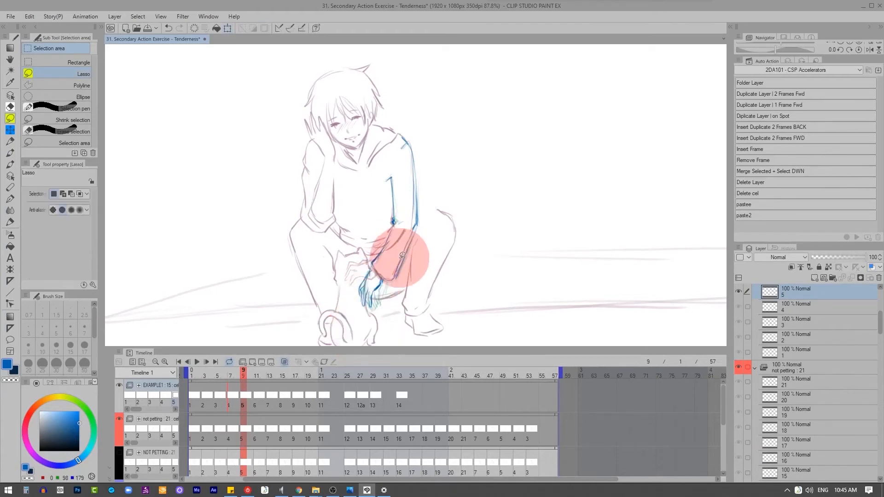
pyautogui.press('2')
pyautogui.moveTo(352, 248)
pyautogui.mouseDown()
pyautogui.moveTo(363, 289)
pyautogui.moveTo(378, 276)
pyautogui.moveTo(366, 247)
pyautogui.moveTo(389, 223)
pyautogui.mouseUp()
pyautogui.click(392, 307)
pyautogui.hotkey('ctrl', 'z')
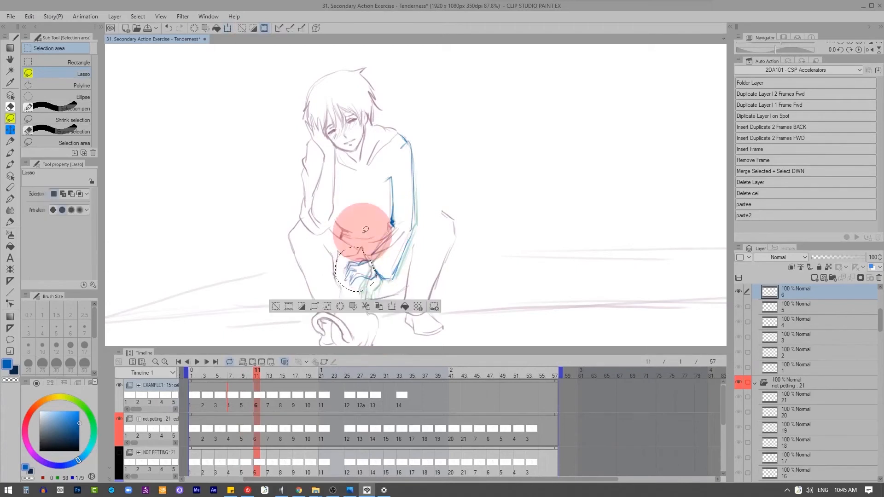
# Step: Erase the raised hands on cels 6 and 7 and redraw them in blue with the fingers hanging down
pyautogui.press('x')
pyautogui.press('d')
pyautogui.press('z')
pyautogui.moveTo(379, 276); pyautogui.dragTo(368, 302)
pyautogui.press('2')
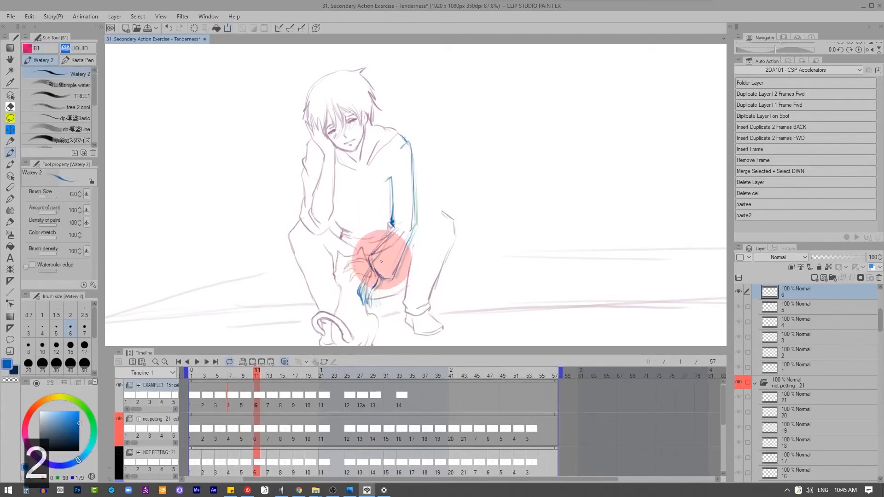
pyautogui.press('x')
pyautogui.press('z')
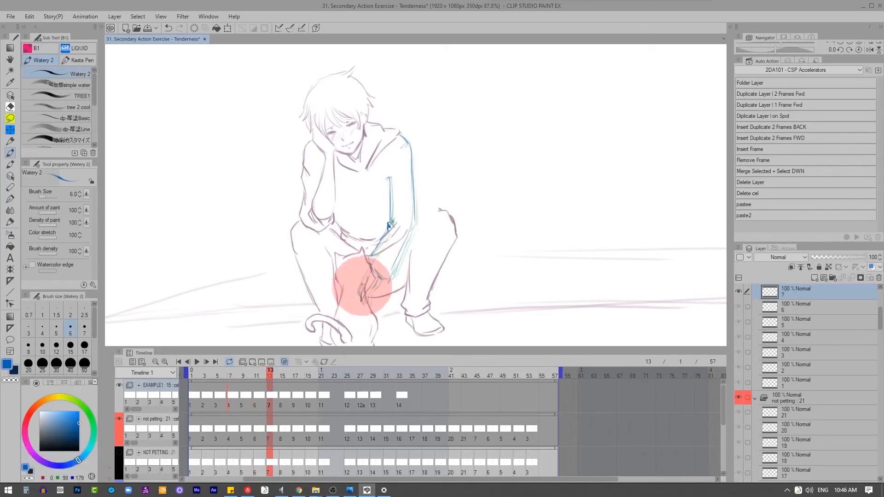
# Step: Redraw the full arm, sleeve cuff and hanging hand in blue on cel 8, close to the previous pose
pyautogui.press('2')
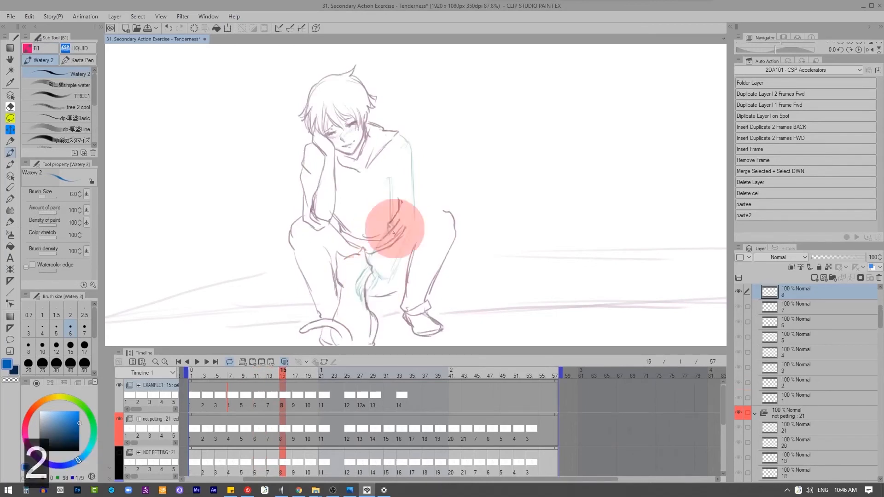
pyautogui.moveTo(389, 216); pyautogui.dragTo(390, 226)
pyautogui.moveTo(400, 134)
pyautogui.mouseDown()
pyautogui.moveTo(405, 239)
pyautogui.moveTo(398, 263)
pyautogui.mouseUp()
pyautogui.moveTo(370, 256); pyautogui.dragTo(377, 277)
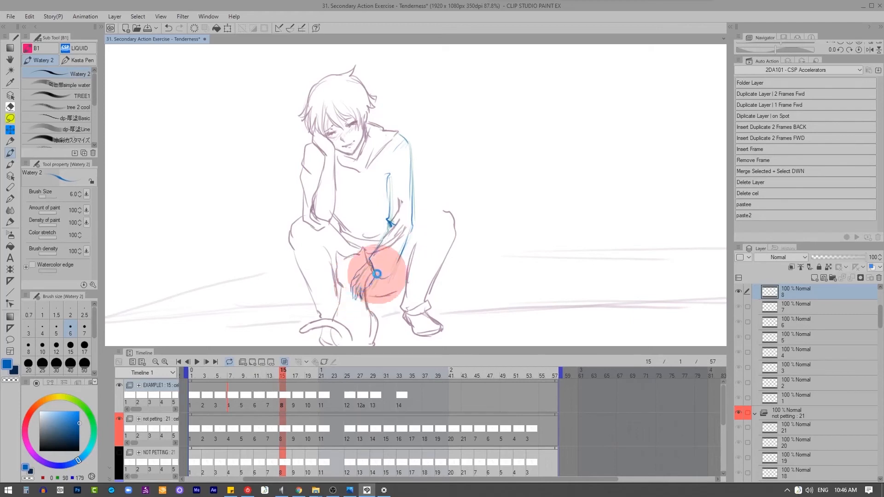
# Step: Redraw the full arm, sleeve cuff and hanging hand in blue on cel 9 at frame 17
pyautogui.click(291, 390)
pyautogui.click(382, 227)
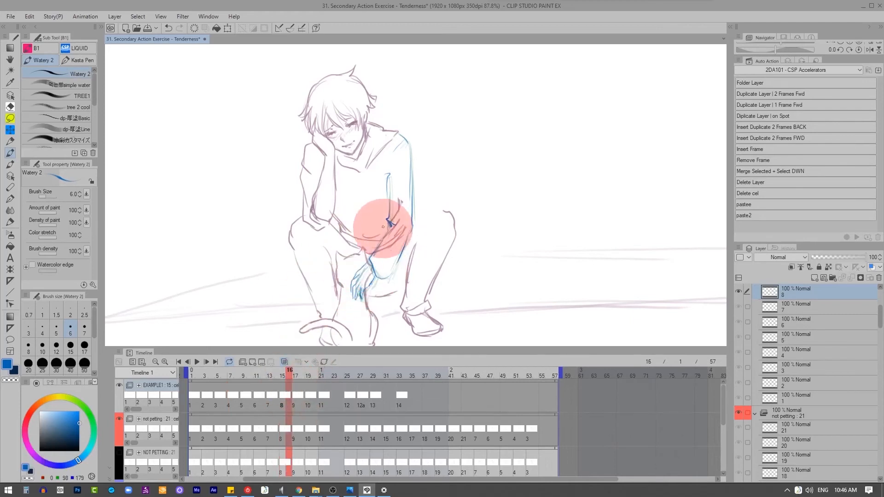
pyautogui.click(295, 390)
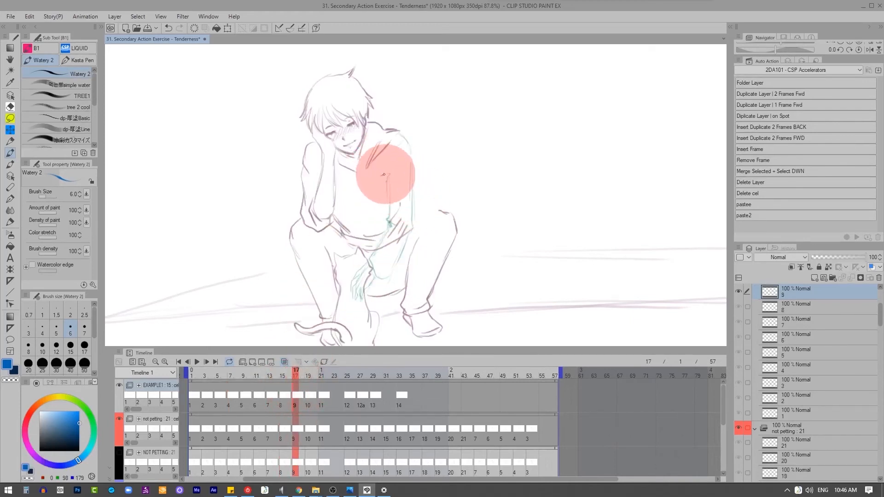
pyautogui.moveTo(386, 174); pyautogui.dragTo(387, 221)
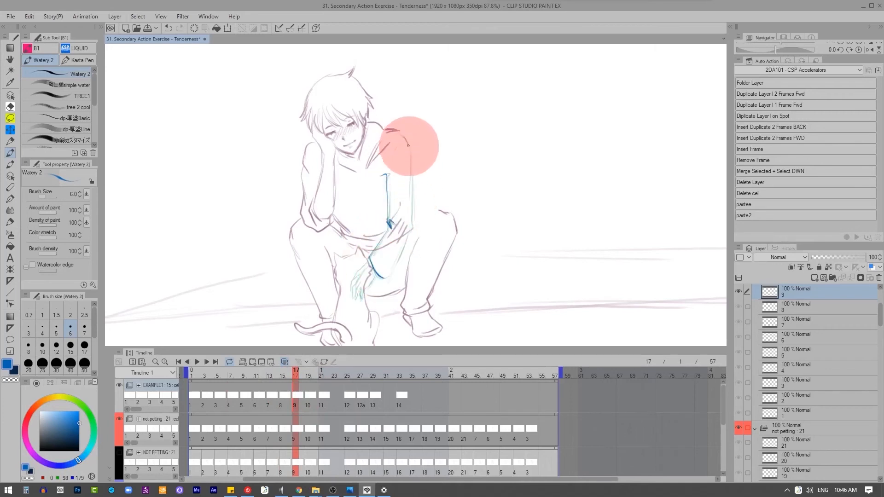
pyautogui.moveTo(405, 138); pyautogui.dragTo(411, 221)
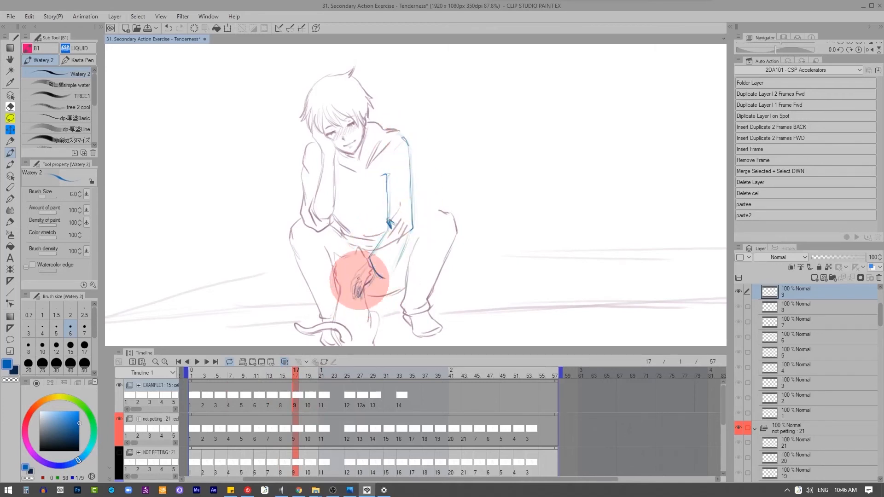
# Step: Redraw the arm, sleeve cuff and hand in blue on cels 10 and 11, turning the fingers toward the cat
pyautogui.press('2')
pyautogui.moveTo(405, 139); pyautogui.dragTo(412, 222)
pyautogui.moveTo(387, 175); pyautogui.dragTo(388, 224)
pyautogui.moveTo(368, 258); pyautogui.dragTo(385, 278)
pyautogui.moveTo(368, 261); pyautogui.dragTo(355, 270)
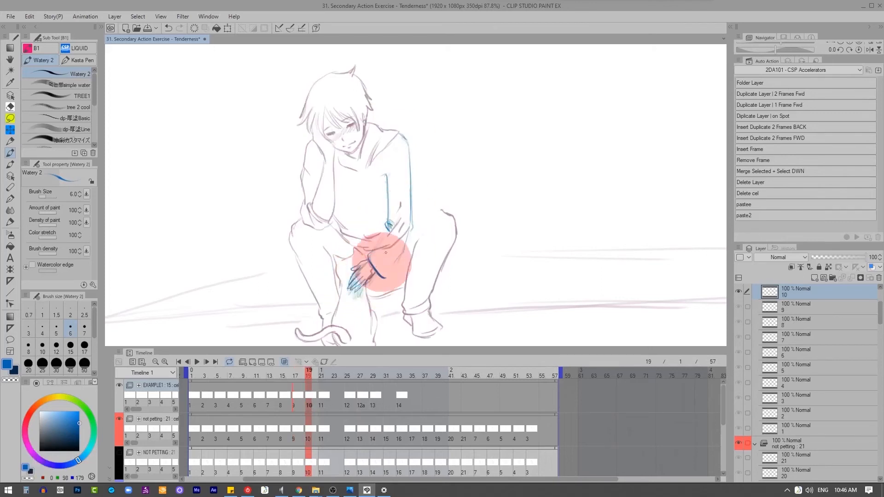
pyautogui.press('2')
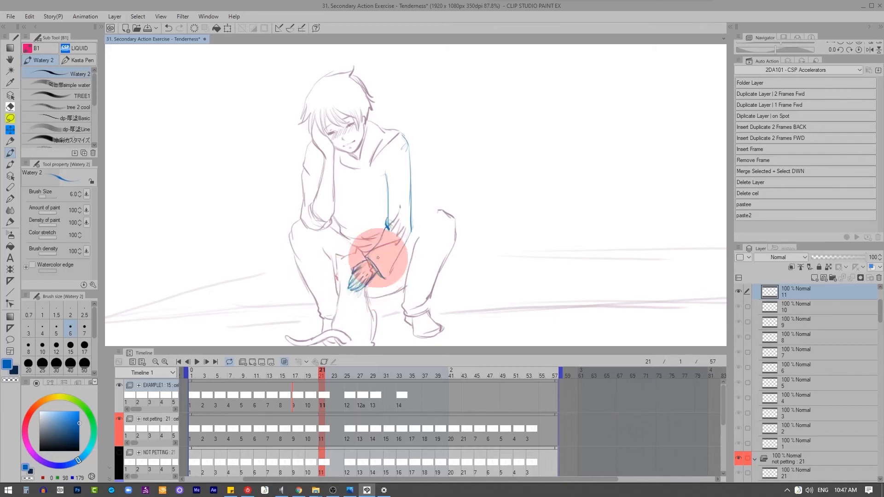
# Step: Redraw the arm, sleeve cuff and hand in blue on cel 12, and play back the animation to check it
pyautogui.press('2')
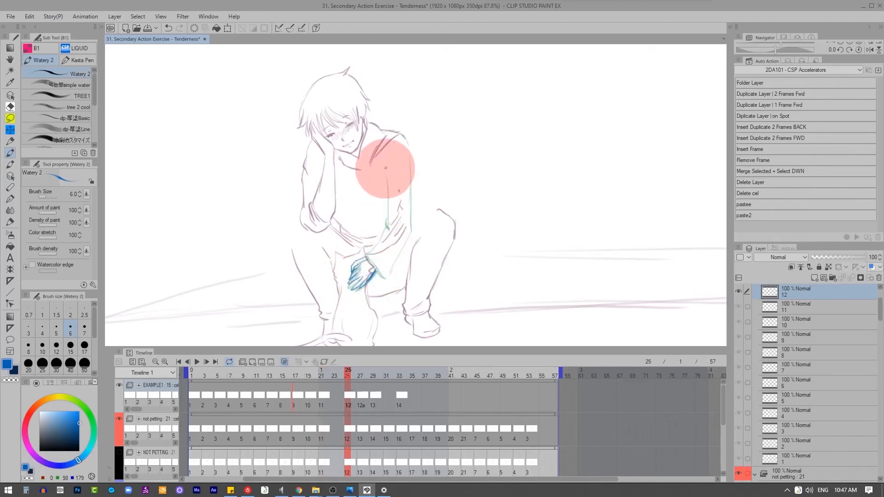
pyautogui.moveTo(385, 173); pyautogui.dragTo(389, 208)
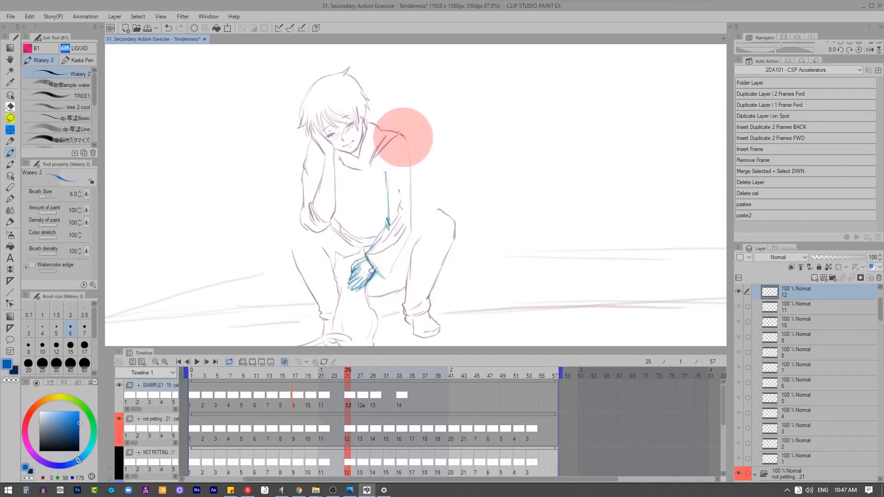
pyautogui.moveTo(407, 141); pyautogui.dragTo(412, 228)
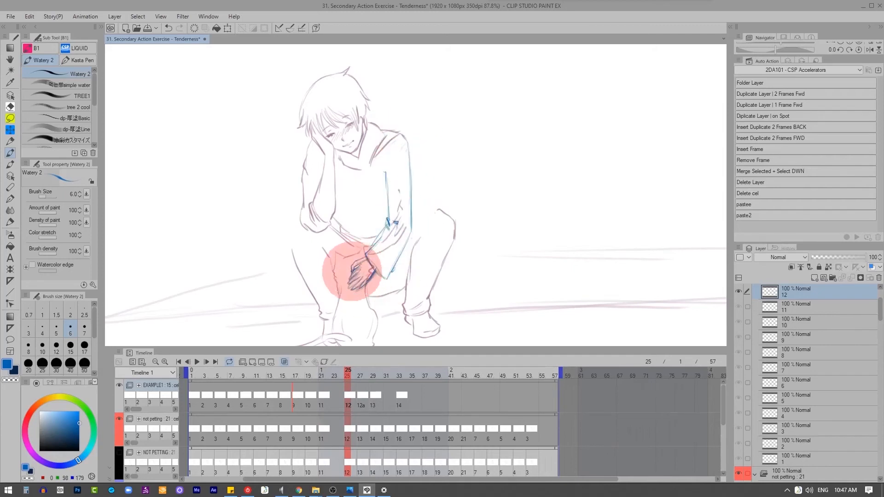
pyautogui.press('2')
pyautogui.click(197, 362)
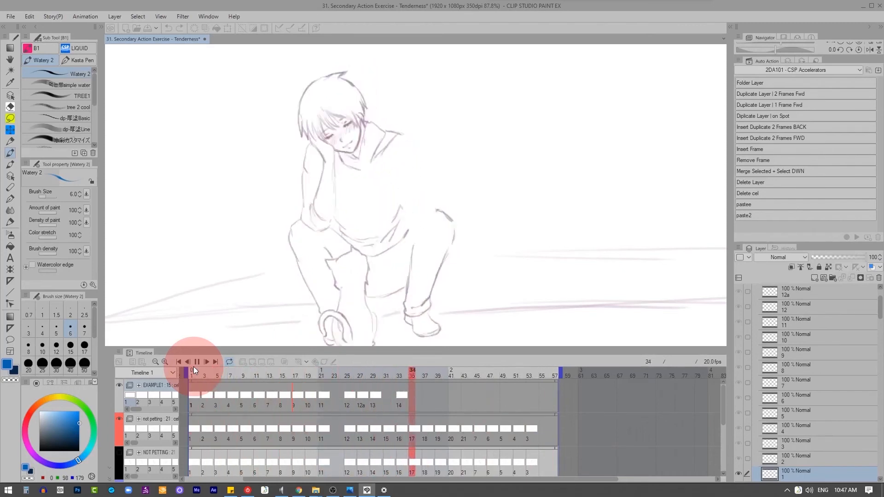
# Step: Draw the blue arm and sleeve on cel 12a at frame 27, joining them to the hand on the cat
pyautogui.click(362, 395)
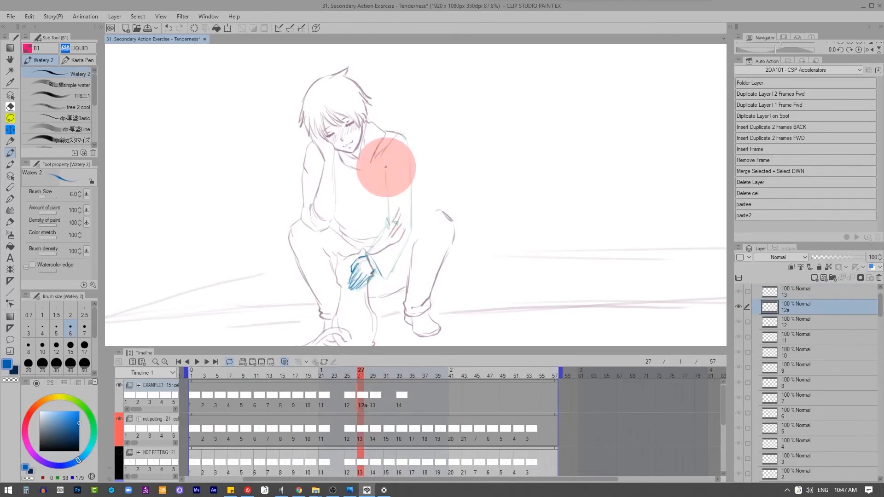
pyautogui.moveTo(387, 171); pyautogui.dragTo(386, 223)
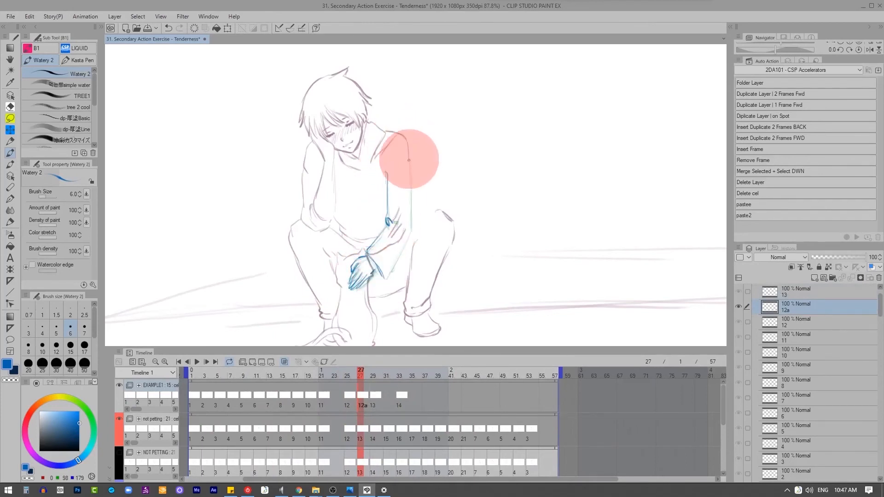
pyautogui.moveTo(410, 152); pyautogui.dragTo(411, 224)
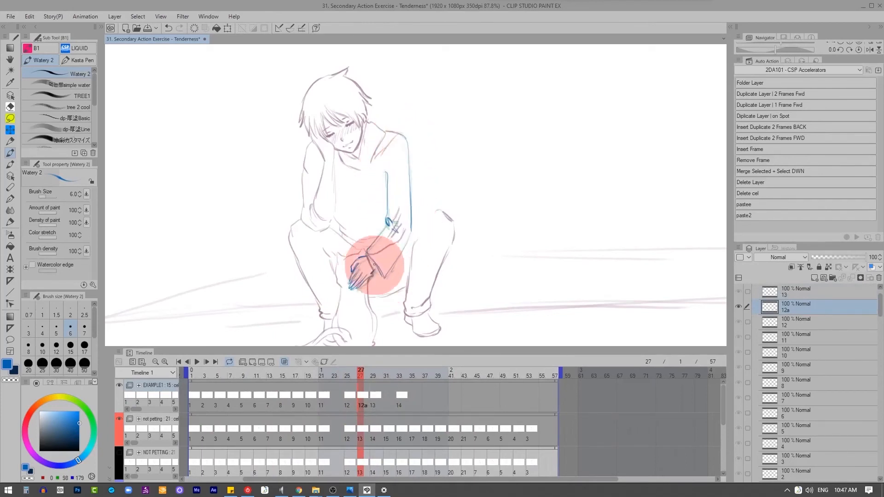
# Step: Redraw the blue arm, sleeve cuff and hand on cel 13 at frame 29, following the previous pose
pyautogui.click(372, 395)
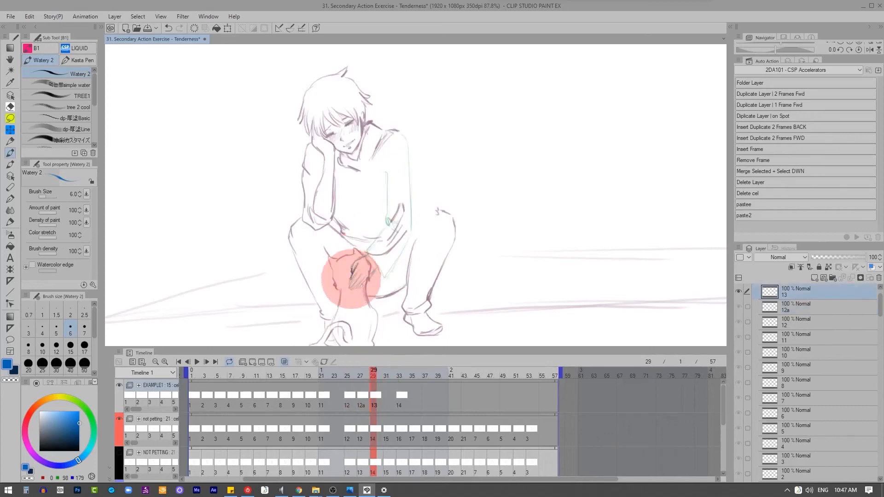
pyautogui.moveTo(375, 260); pyautogui.dragTo(380, 278)
pyautogui.moveTo(387, 172)
pyautogui.mouseDown()
pyautogui.moveTo(388, 224)
pyautogui.moveTo(367, 253)
pyautogui.mouseUp()
pyautogui.moveTo(401, 132); pyautogui.dragTo(414, 231)
pyautogui.moveTo(413, 237); pyautogui.dragTo(384, 282)
# Step: Add in-between cel 13a, draw the blue arm, cuff, hand and thigh line on it, and place it at frame 31
pyautogui.press('2')
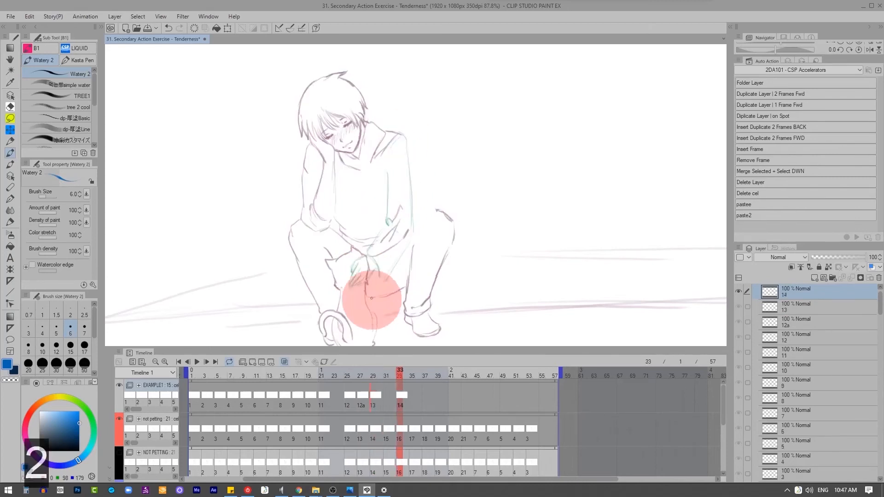
pyautogui.click(382, 389)
pyautogui.press('q')
pyautogui.moveTo(384, 174)
pyautogui.mouseDown()
pyautogui.moveTo(387, 218)
pyautogui.moveTo(367, 254)
pyautogui.mouseUp()
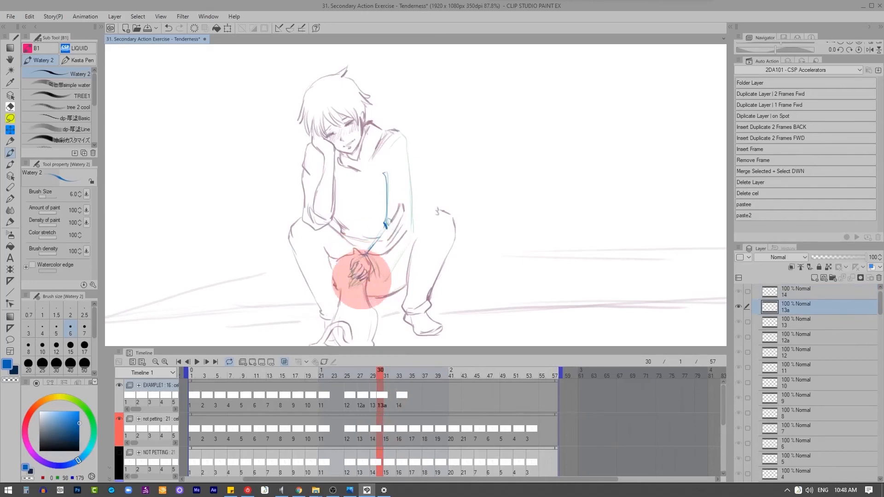
pyautogui.moveTo(407, 147); pyautogui.dragTo(413, 214)
pyautogui.click(372, 389)
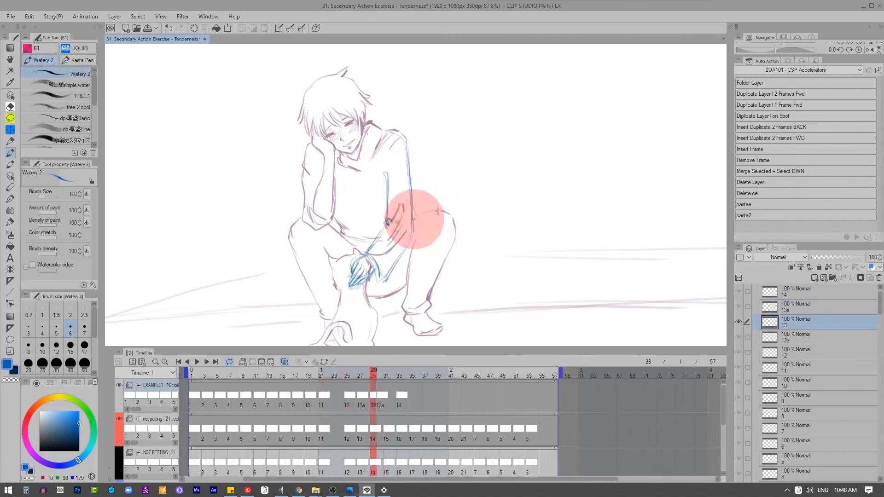
pyautogui.click(387, 391)
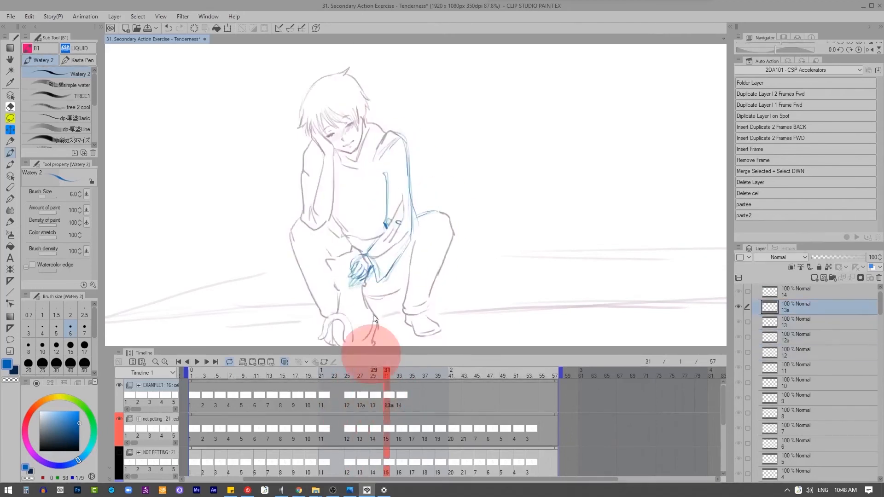
# Step: Redraw the arm, cuff and hand in blue on cel 14 at frame 33, with the hand beside the cat's head
pyautogui.press('Right')
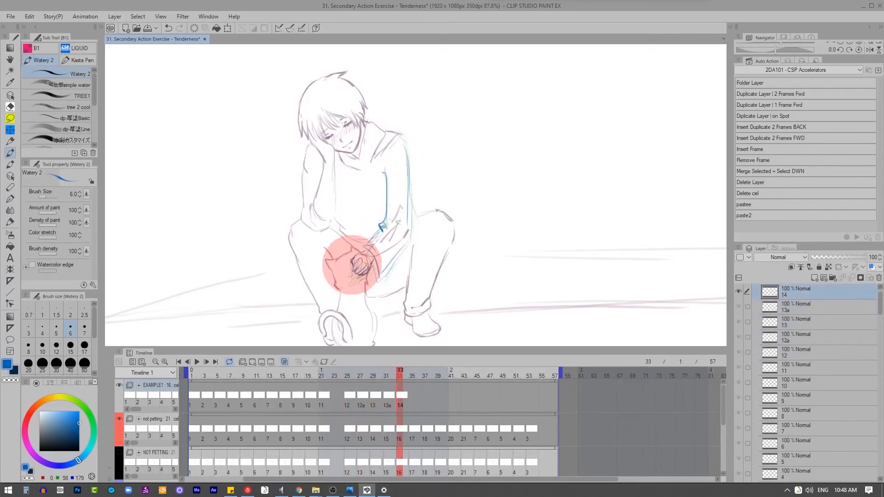
pyautogui.press('x')
pyautogui.press('z')
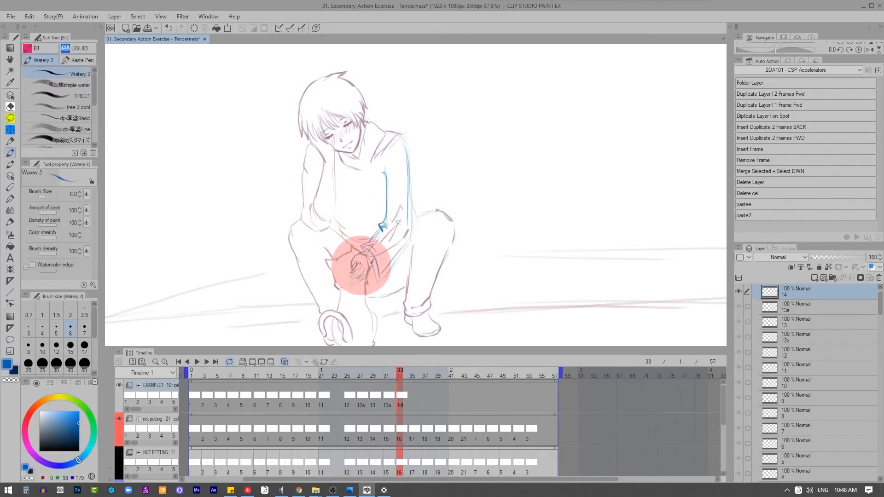
pyautogui.moveTo(359, 272); pyautogui.dragTo(363, 266)
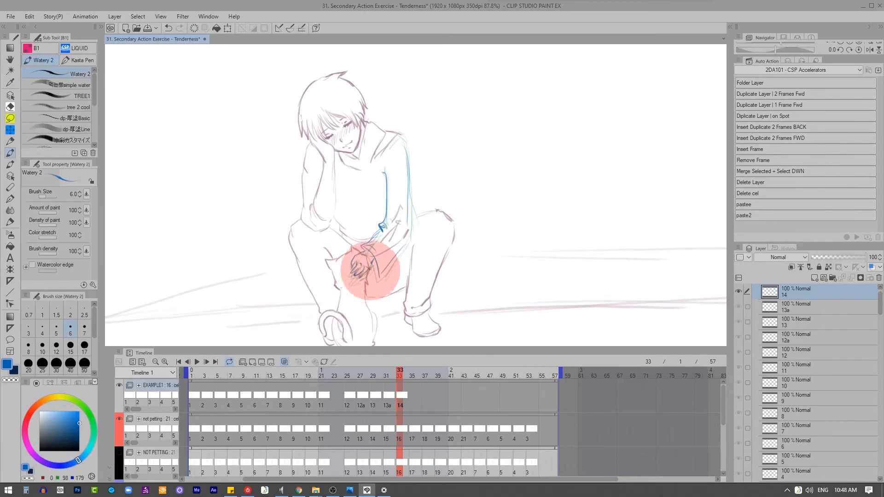
# Step: Add cel 15 at frame 35, draw the blue arm, cuff and curled hand on it, and play back the animation
pyautogui.press('q')
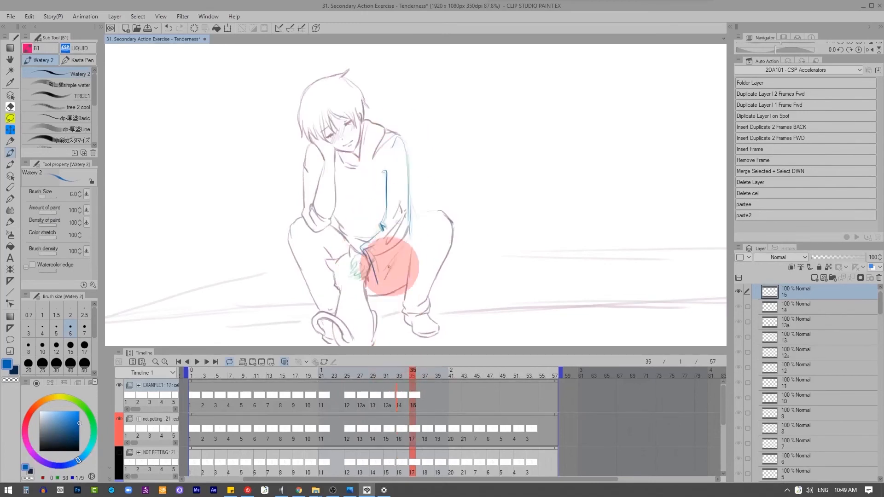
pyautogui.hotkey('ctrl', 'z')
pyautogui.moveTo(362, 251); pyautogui.dragTo(359, 277)
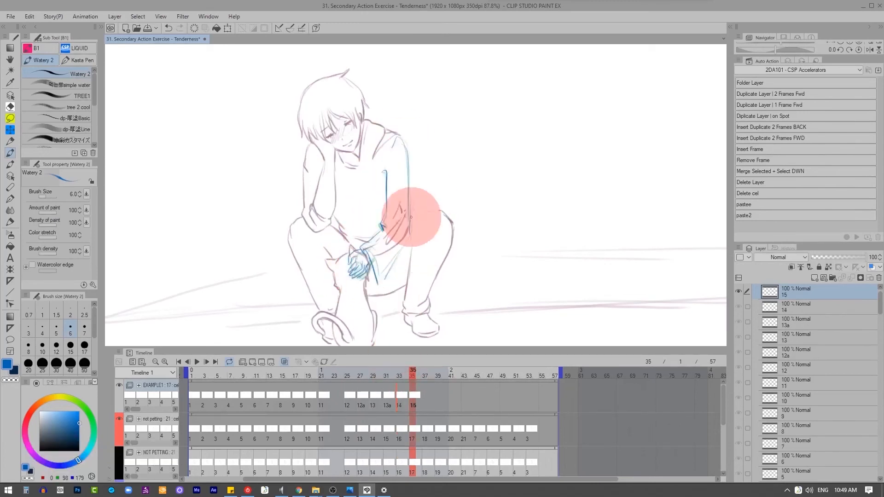
pyautogui.moveTo(410, 221); pyautogui.dragTo(389, 269)
pyautogui.press('2')
pyautogui.click(415, 395)
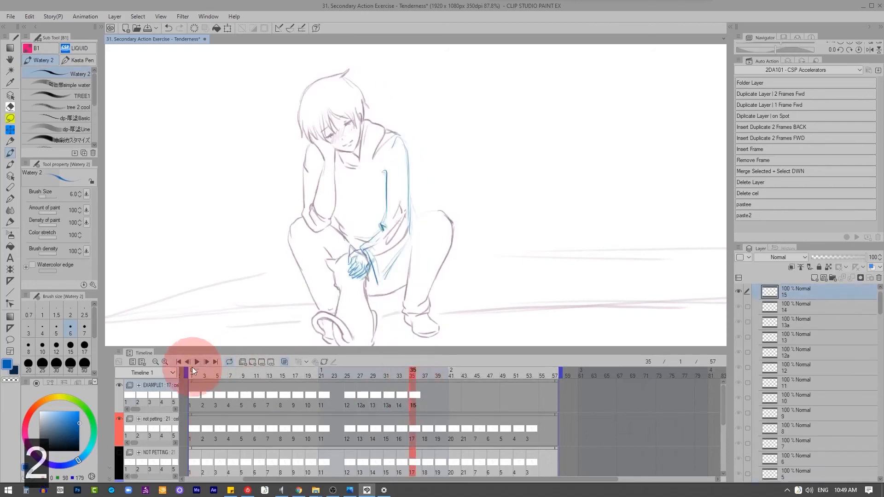
pyautogui.click(196, 363)
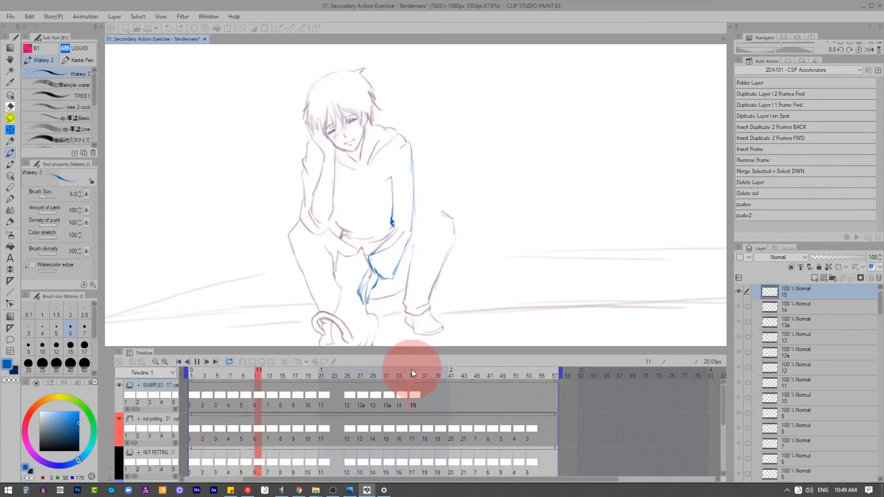
# Step: Add cel 16 at frame 37 and draw the blue arm, sleeve edges and cuff line on it
pyautogui.click(412, 396)
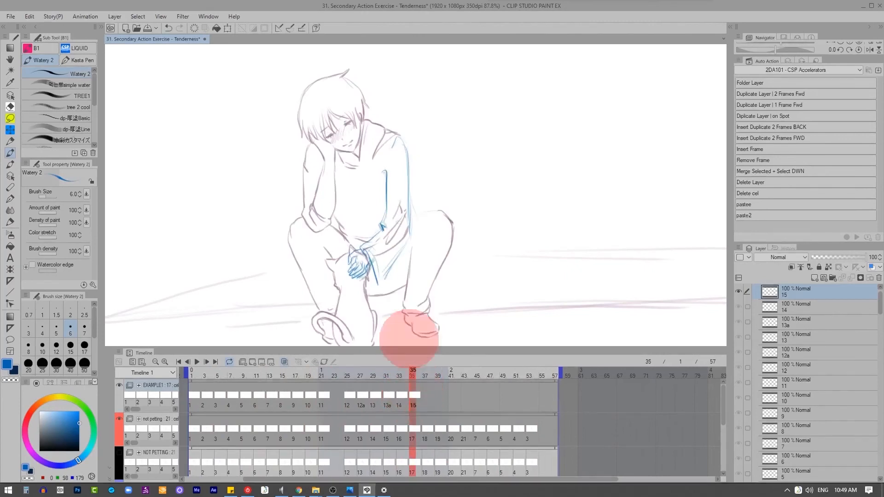
pyautogui.press('q')
pyautogui.moveTo(386, 171)
pyautogui.mouseDown()
pyautogui.moveTo(382, 229)
pyautogui.moveTo(361, 251)
pyautogui.mouseUp()
pyautogui.moveTo(364, 252); pyautogui.dragTo(381, 280)
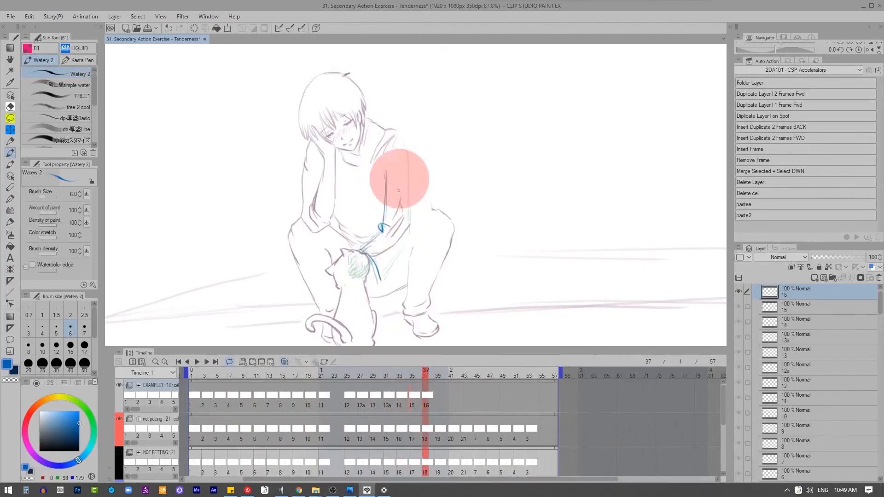
pyautogui.moveTo(400, 134); pyautogui.dragTo(410, 239)
pyautogui.moveTo(411, 249); pyautogui.dragTo(386, 280)
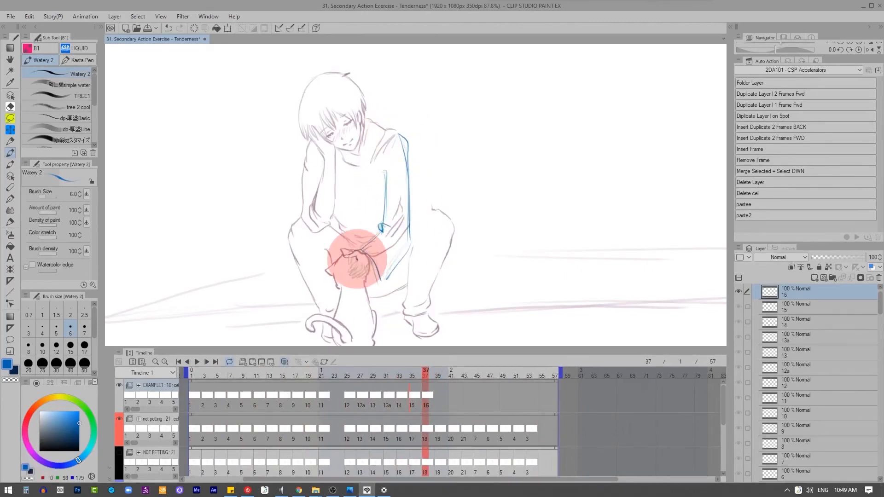
# Step: Draw the blue hand over the cat's head on cel 16, erasing and redrawing the fingers where needed
pyautogui.press('x')
pyautogui.press('z')
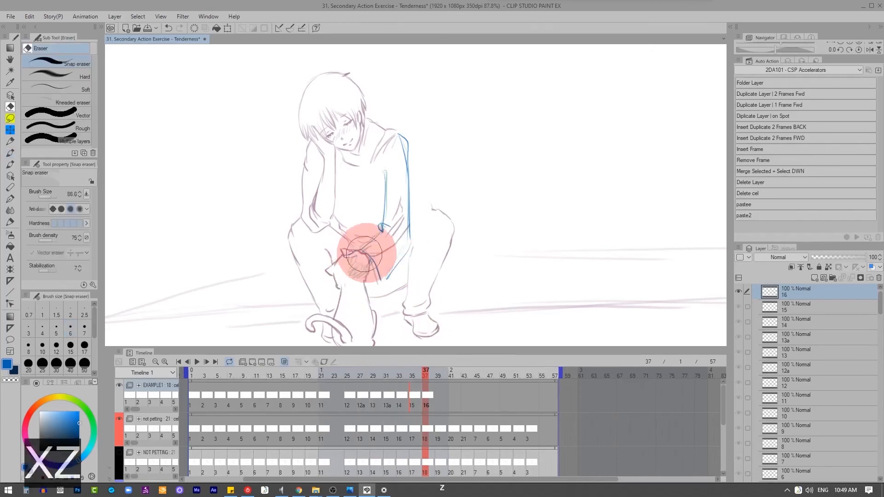
pyautogui.press('x')
pyautogui.moveTo(366, 276)
pyautogui.mouseDown()
pyautogui.moveTo(355, 251)
pyautogui.moveTo(351, 276)
pyautogui.mouseUp()
pyautogui.press('z')
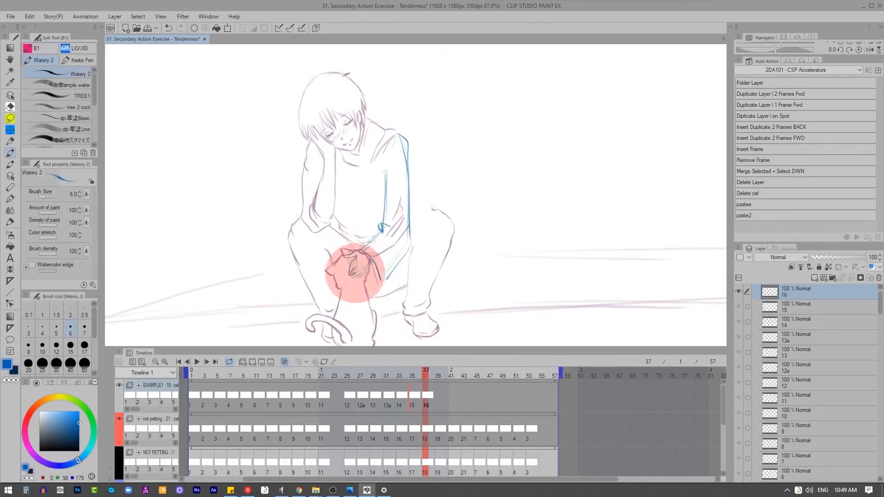
# Step: Add cel 17 at frame 39 and draw the blue arm, sleeve cuff and hand on it
pyautogui.press('q')
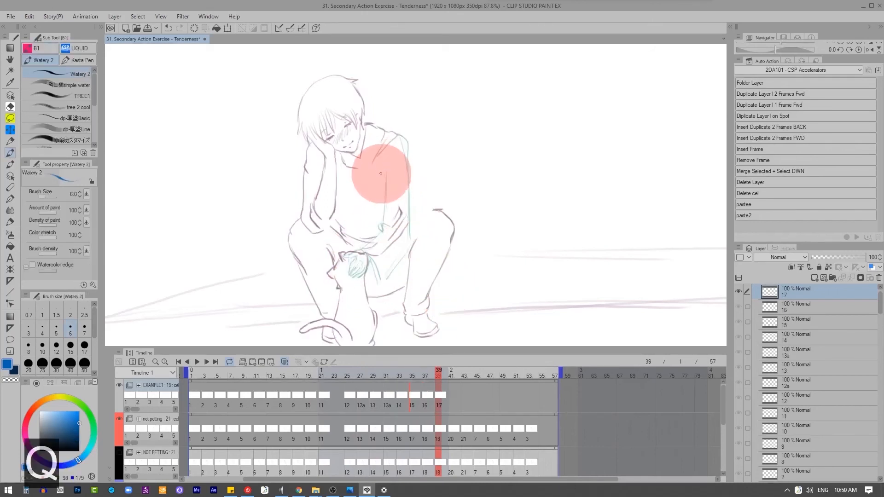
pyautogui.moveTo(382, 173); pyautogui.dragTo(383, 278)
pyautogui.moveTo(398, 136); pyautogui.dragTo(408, 193)
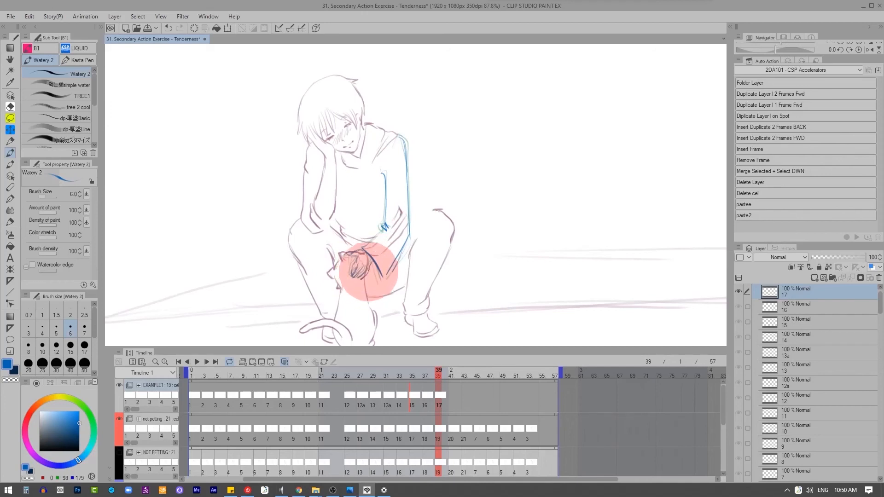
# Step: Add cels 18 and 19 at frames 41 and 43, drawing the blue arm, sleeve cuff and petting hand on each
pyautogui.press('q')
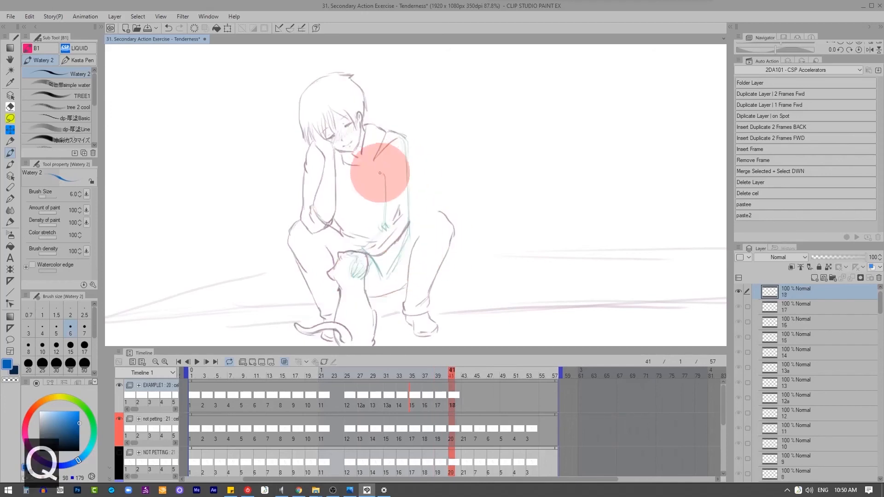
pyautogui.moveTo(404, 138); pyautogui.dragTo(407, 190)
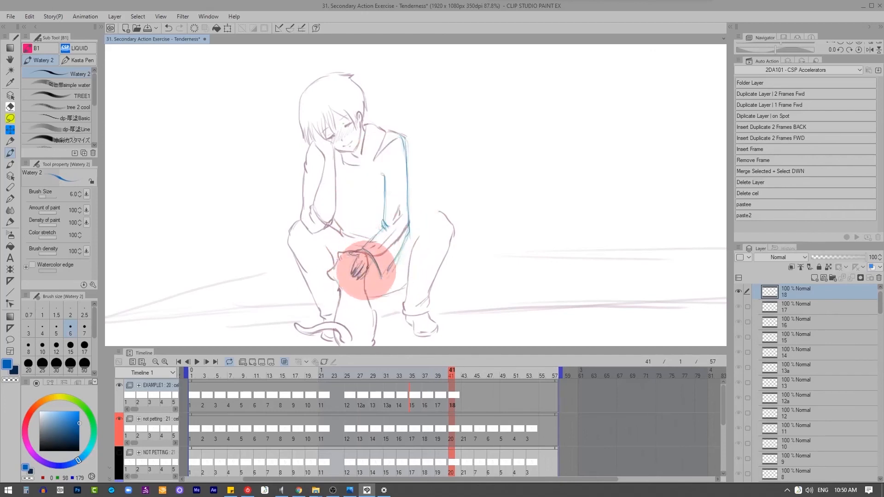
pyautogui.press('q')
pyautogui.moveTo(383, 175); pyautogui.dragTo(385, 228)
pyautogui.moveTo(402, 135); pyautogui.dragTo(406, 192)
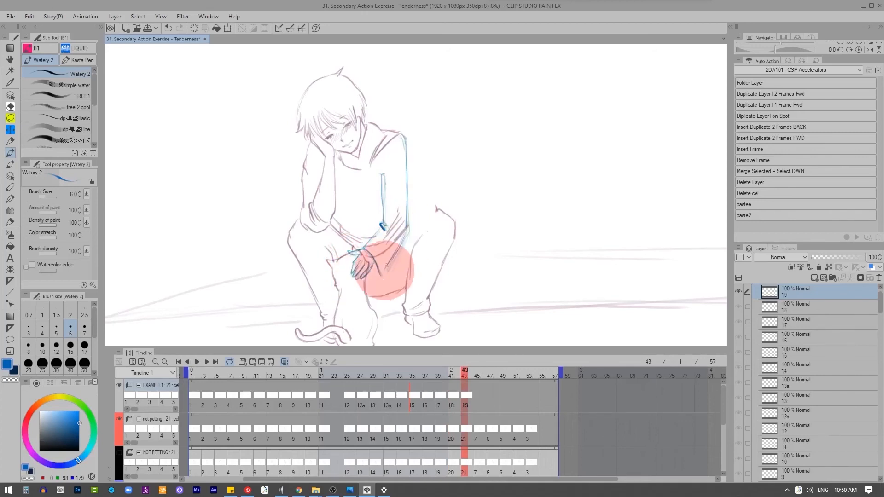
# Step: Add cel 20 at frame 45 with the blue arm, sleeve cuff and hand drawn on it, and add an empty cel 21 at frame 47
pyautogui.press('q')
pyautogui.moveTo(403, 135); pyautogui.dragTo(406, 208)
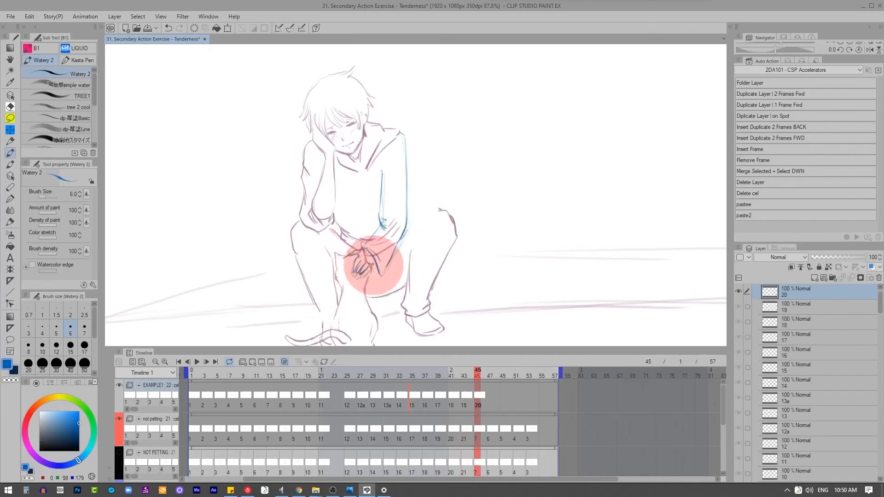
pyautogui.press('q')
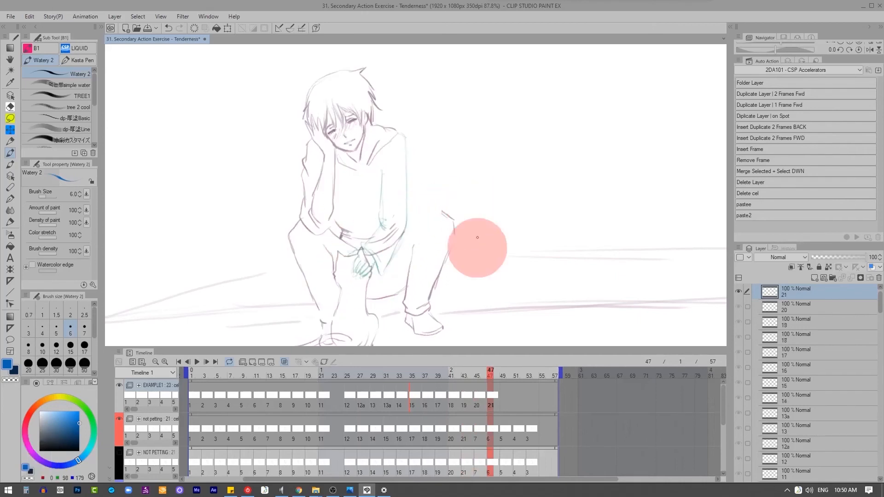
pyautogui.rightClick(491, 394)
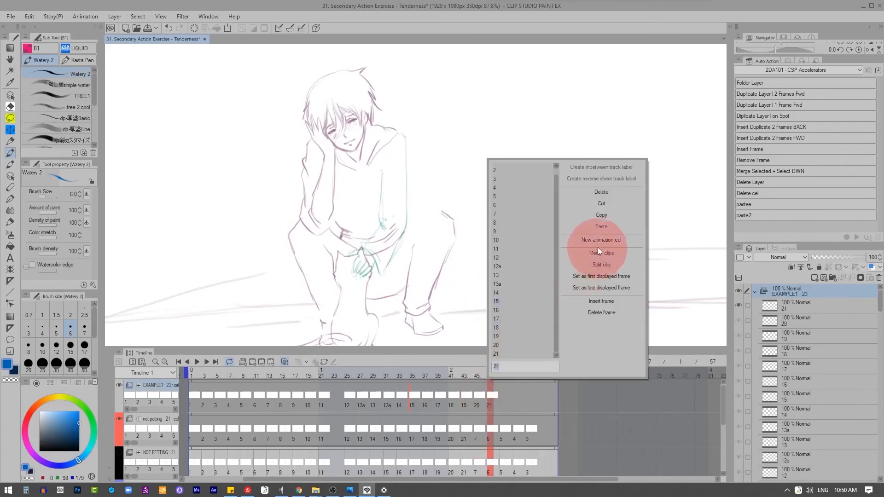
pyautogui.press('Return')
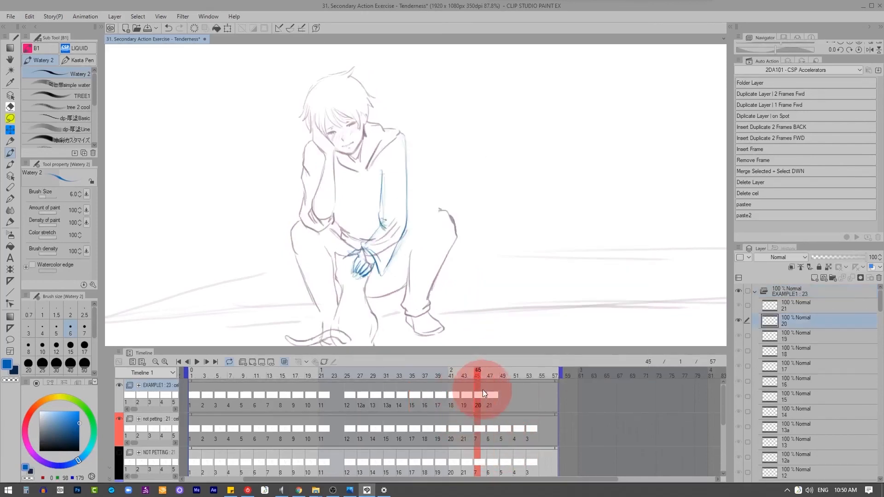
# Step: Play the animation from frame 1 to review the blue arm's movement
pyautogui.moveTo(336, 376); pyautogui.dragTo(189, 376)
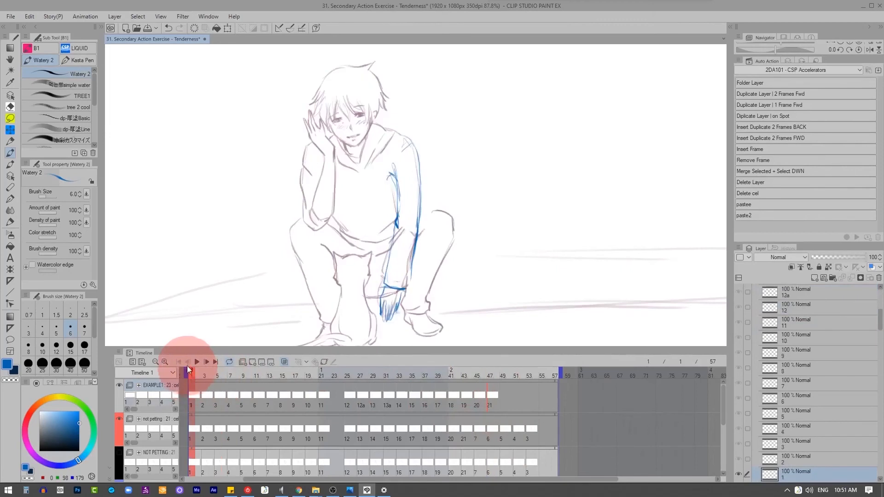
pyautogui.click(197, 361)
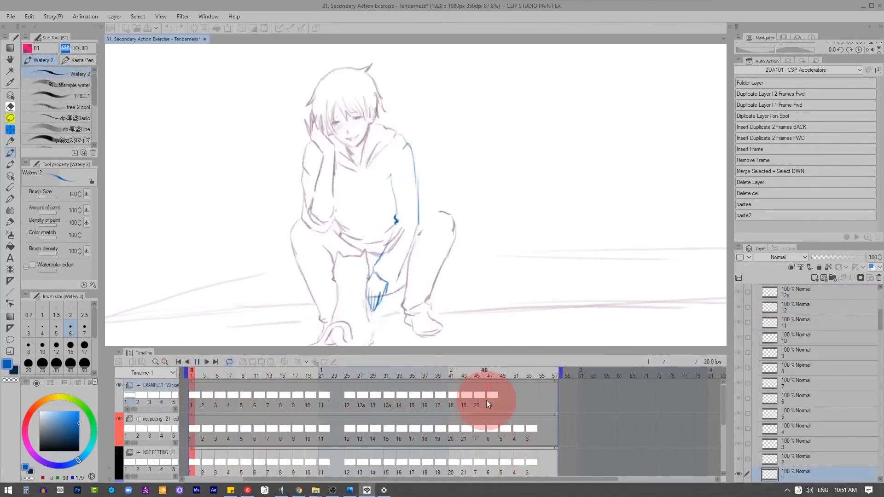
pyautogui.click(484, 376)
# Step: Assign cels 20, 19 and 18 to frames 49, 51 and 53 on the EXAMPLE1 track and play the result
pyautogui.moveTo(480, 380); pyautogui.dragTo(501, 394)
pyautogui.rightClick(501, 395)
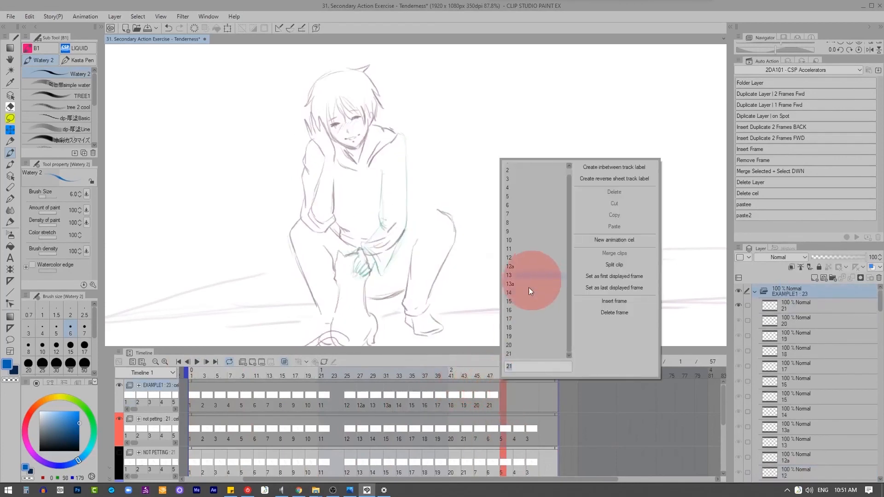
pyautogui.click(537, 347)
pyautogui.click(515, 395)
pyautogui.rightClick(513, 394)
pyautogui.click(525, 342)
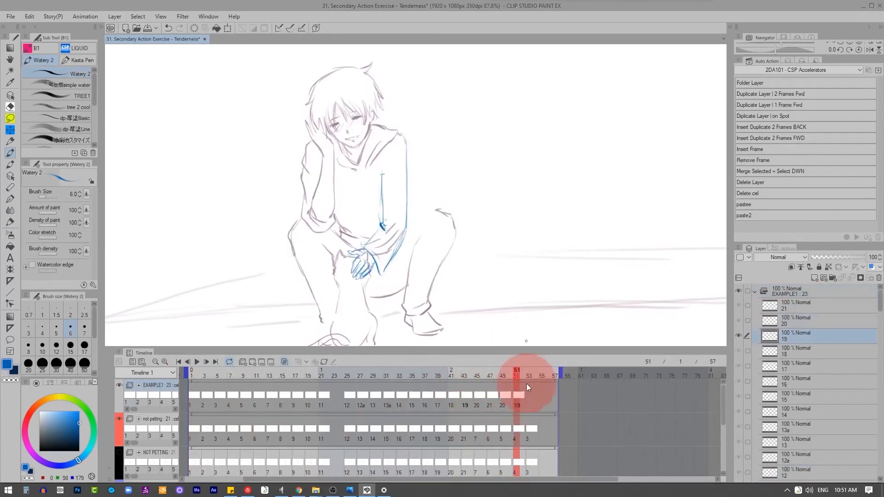
pyautogui.click(529, 394)
pyautogui.rightClick(529, 393)
pyautogui.click(539, 185)
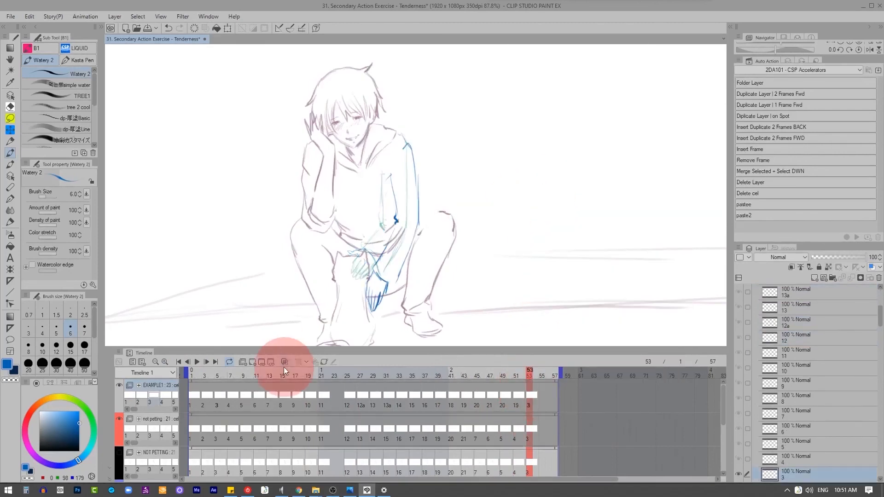
pyautogui.rightClick(532, 401)
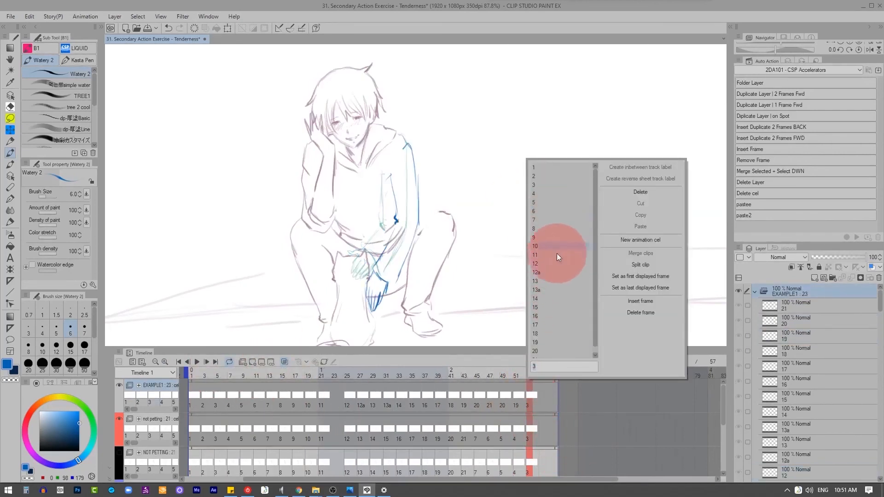
pyautogui.click(535, 333)
pyautogui.click(193, 362)
pyautogui.click(332, 314)
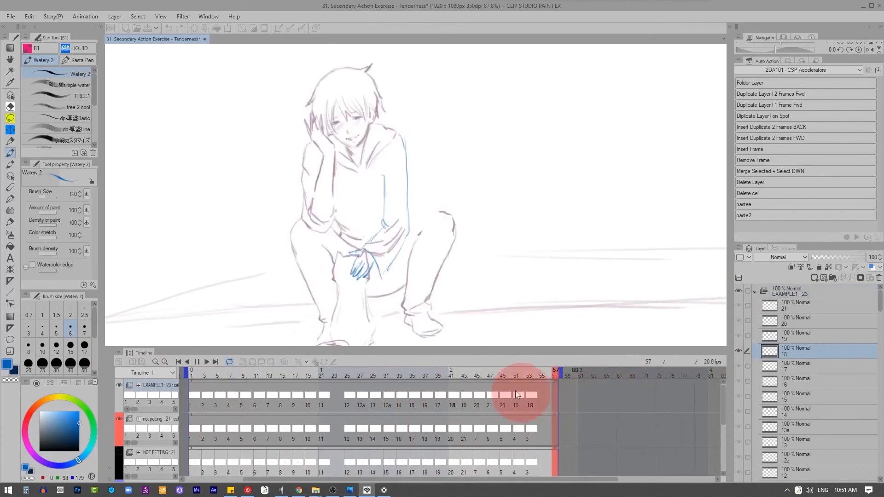
# Step: Draw the blue arm, sleeve cuff, hand and missing knee line on cel 21 at frame 47
pyautogui.click(490, 395)
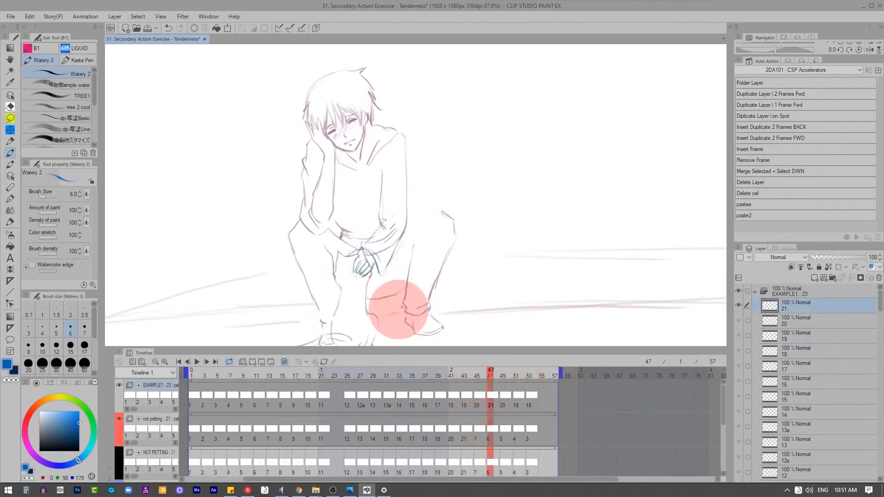
pyautogui.click(286, 362)
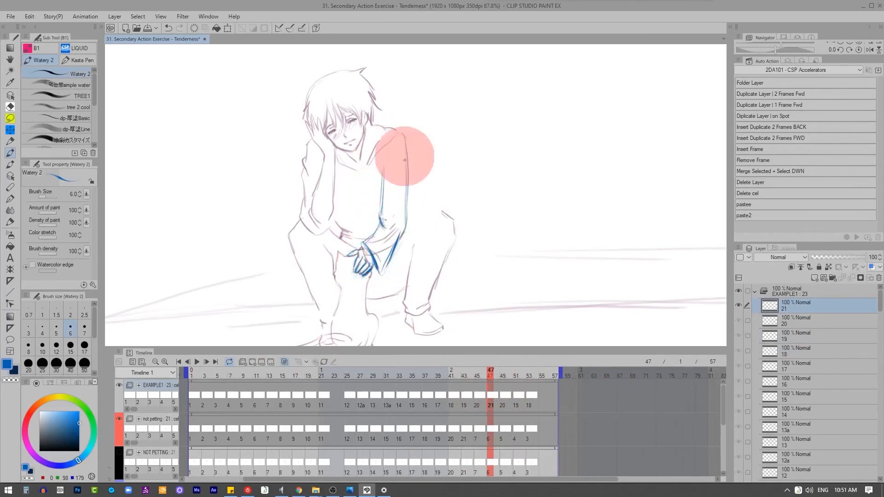
pyautogui.hotkey('ctrl', 'z')
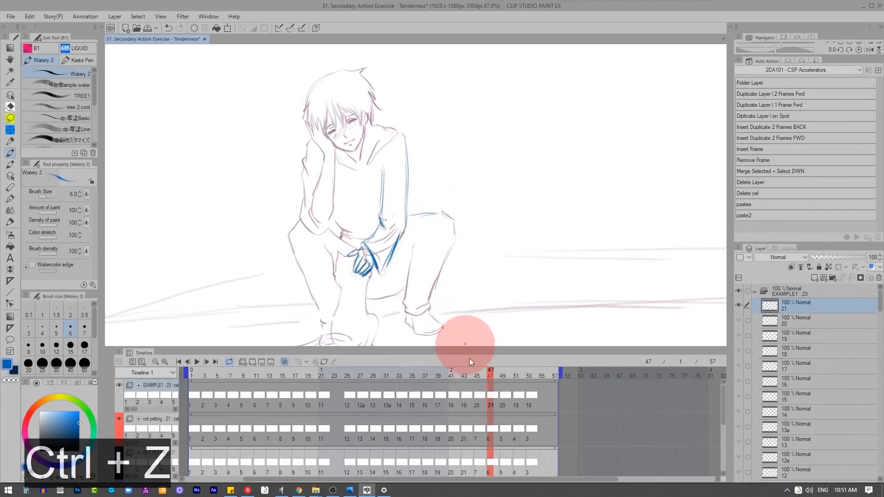
# Step: Go through the EXAMPLE1 cels from frame 1 onward, drawing the missing knee line beside the sleeve on each
pyautogui.click(192, 376)
pyautogui.press('2')
pyautogui.press('1')
pyautogui.press('2')
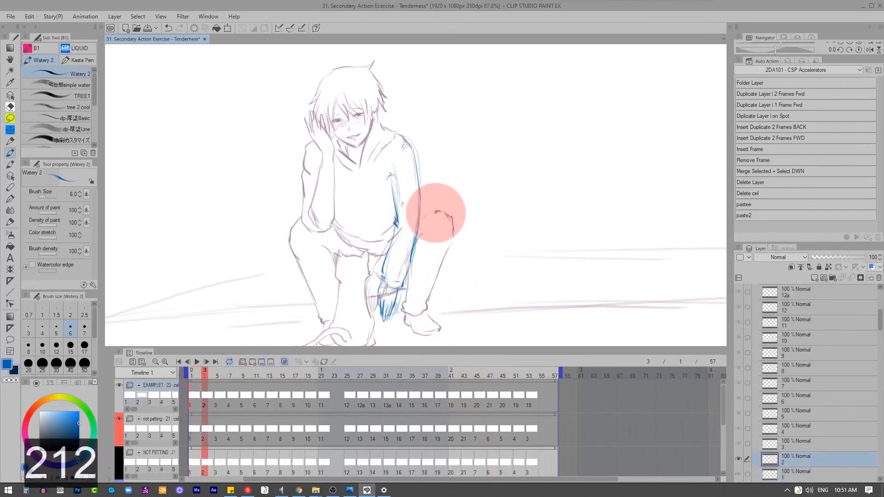
pyautogui.press('2')
pyautogui.press('2')
pyautogui.press('2')
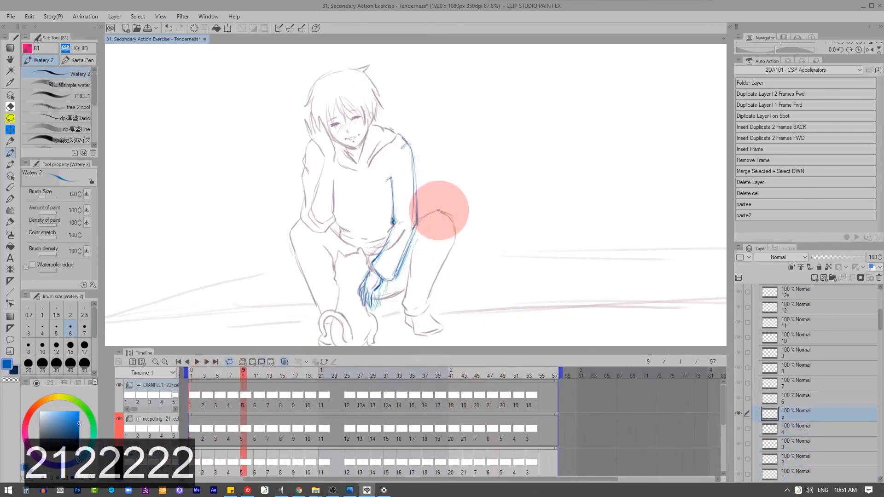
pyautogui.press('2')
pyautogui.press('2')
pyautogui.press('2')
pyautogui.press('2')
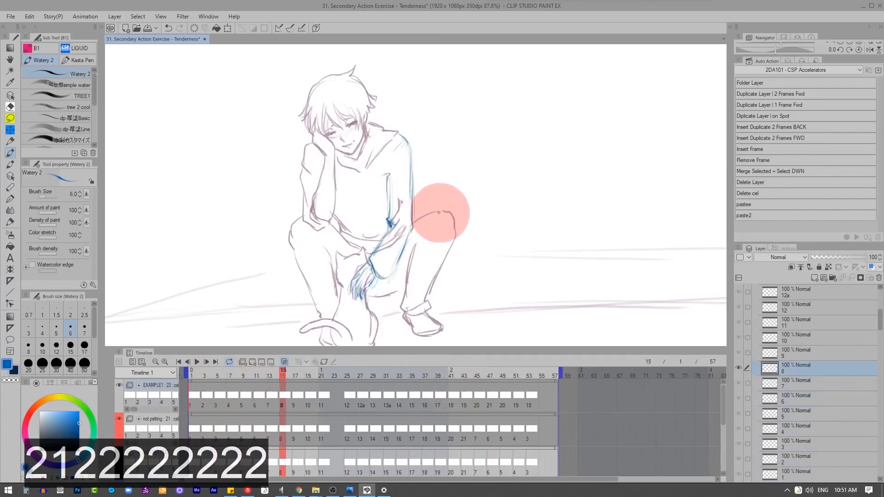
pyautogui.press('2')
pyautogui.press('2')
pyautogui.press('2')
pyautogui.press('2')
pyautogui.press('2')
pyautogui.press('2')
pyautogui.press('2')
pyautogui.press('2')
pyautogui.press('2')
pyautogui.press('2')
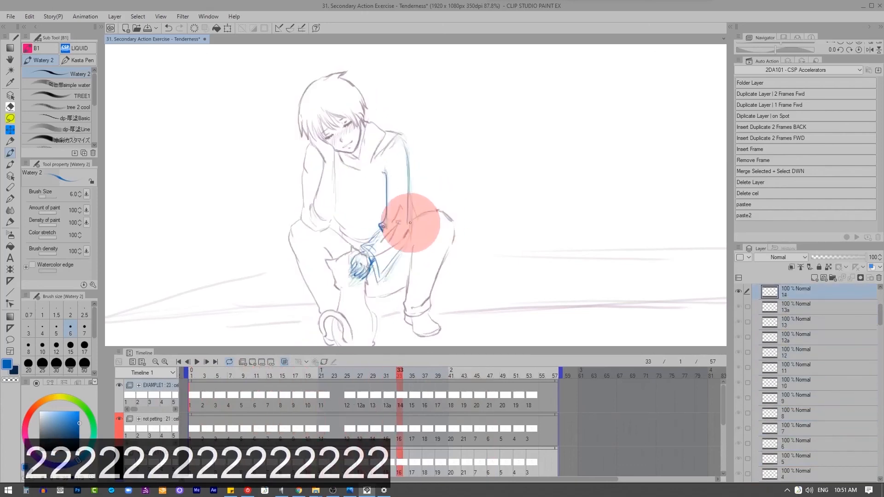
pyautogui.press('2')
pyautogui.press('2')
pyautogui.press('2')
pyautogui.press('2')
pyautogui.press('2')
pyautogui.press('2')
pyautogui.press('2')
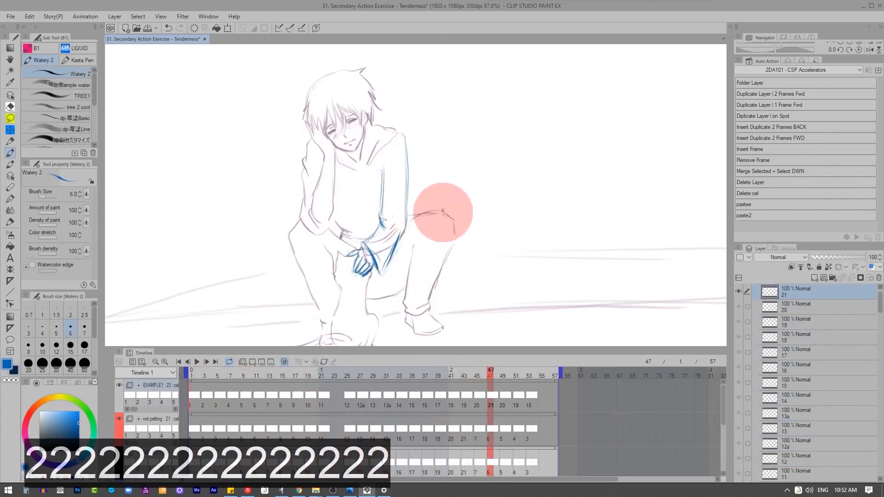
pyautogui.press('2')
pyautogui.press('2')
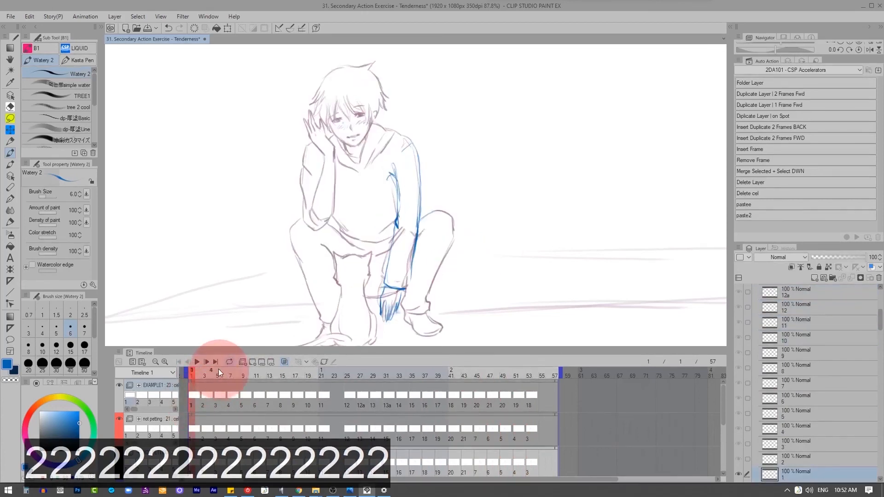
# Step: Play back the petting animation with the whole scene in view and stop it at frame 1
pyautogui.click(196, 362)
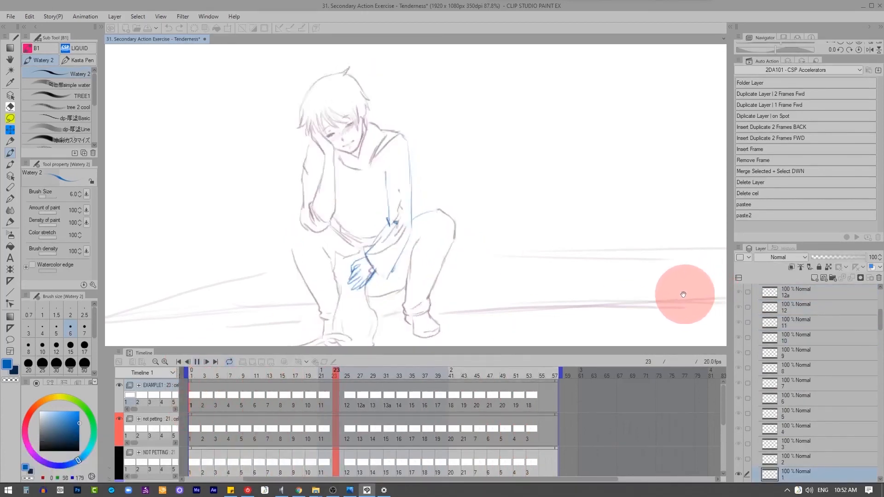
pyautogui.scroll(-3, 691, 291)
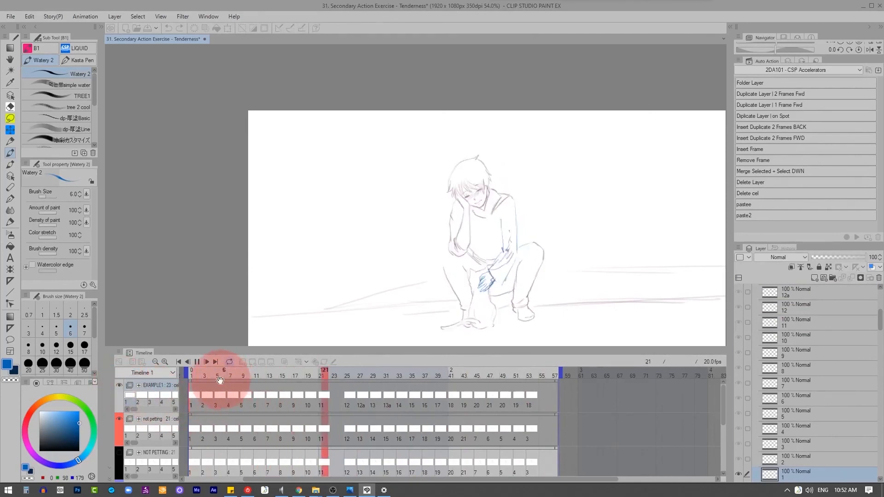
pyautogui.click(194, 373)
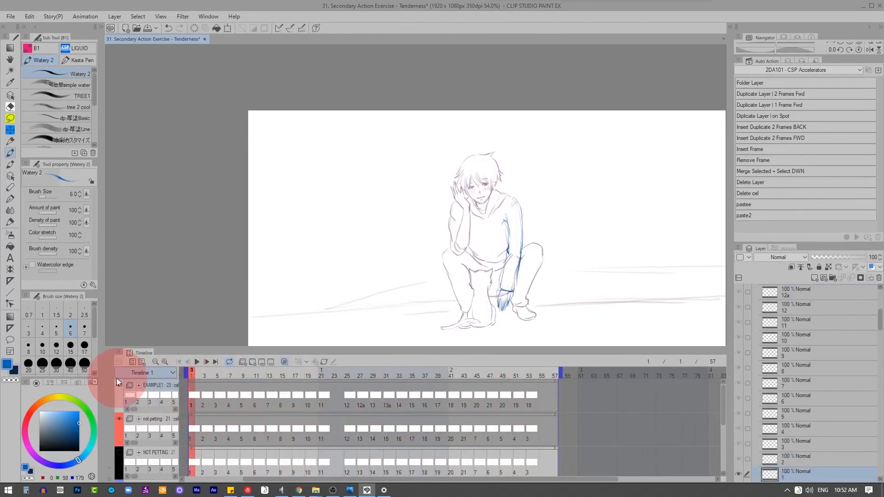
# Step: Hide the EXAMPLE1 and not petting tracks, show the petting secondary-action track and examine its playback
pyautogui.click(120, 385)
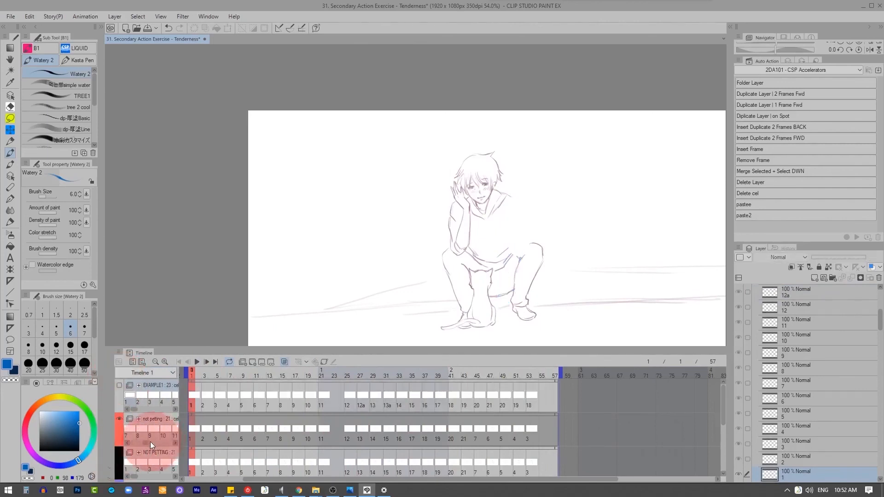
pyautogui.scroll(-2, 138, 424)
pyautogui.click(119, 396)
pyautogui.scroll(-3, 209, 433)
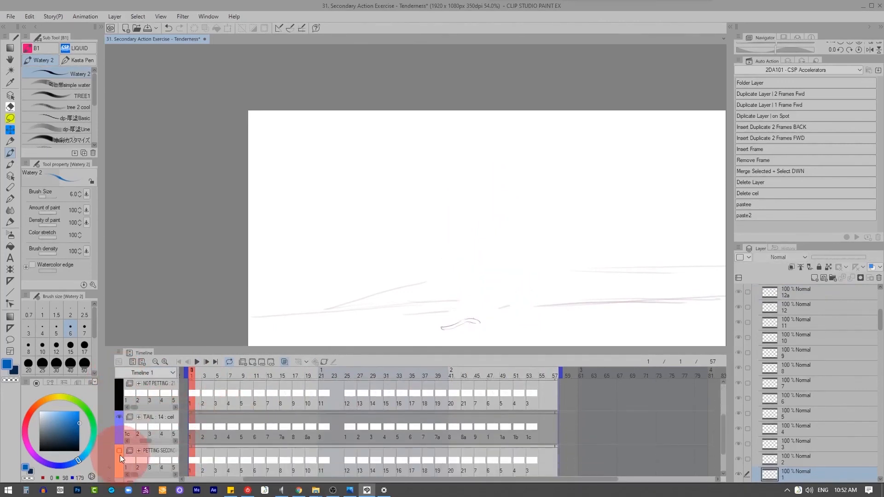
pyautogui.click(120, 451)
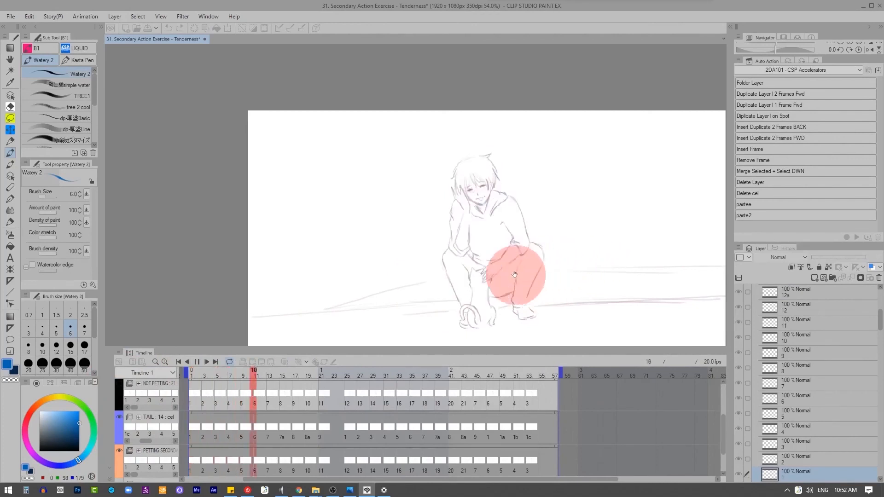
pyautogui.scroll(3, 480, 271)
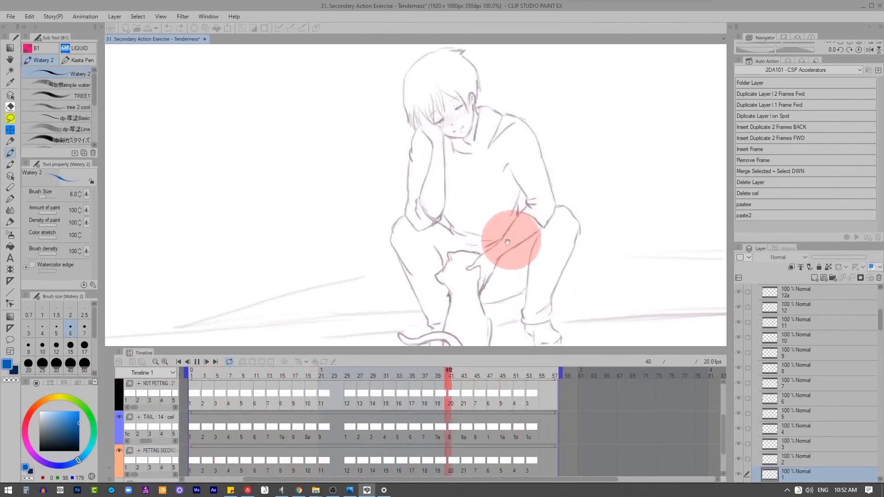
pyautogui.scroll(-3, 502, 203)
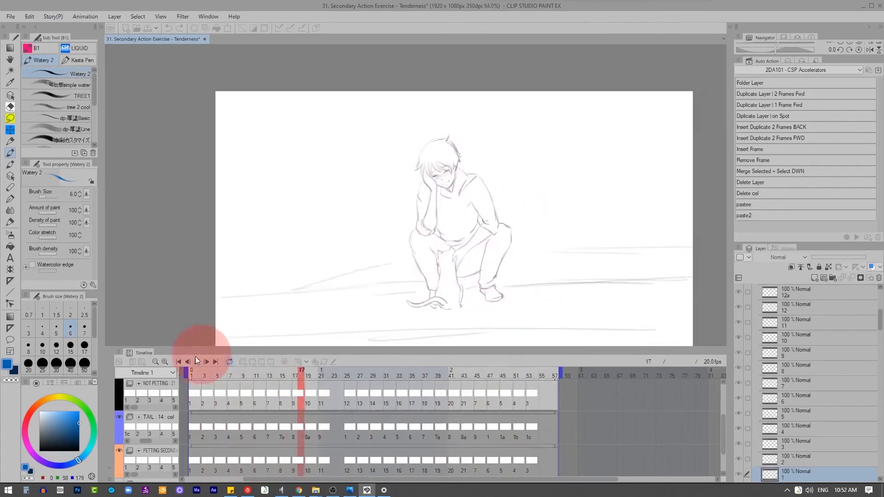
# Step: Hide the petting secondary-action track and show the EXAMPLE1 and not petting tracks again
pyautogui.click(120, 451)
pyautogui.scroll(2, 118, 406)
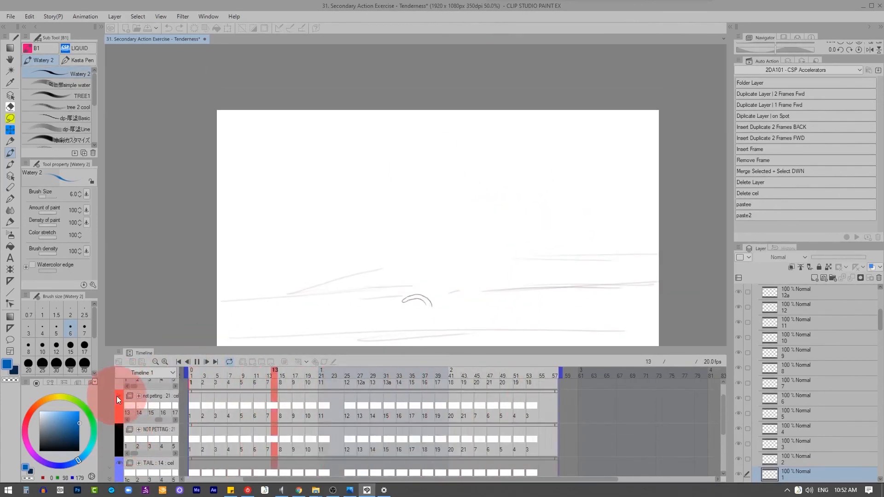
pyautogui.scroll(2, 129, 396)
pyautogui.click(118, 386)
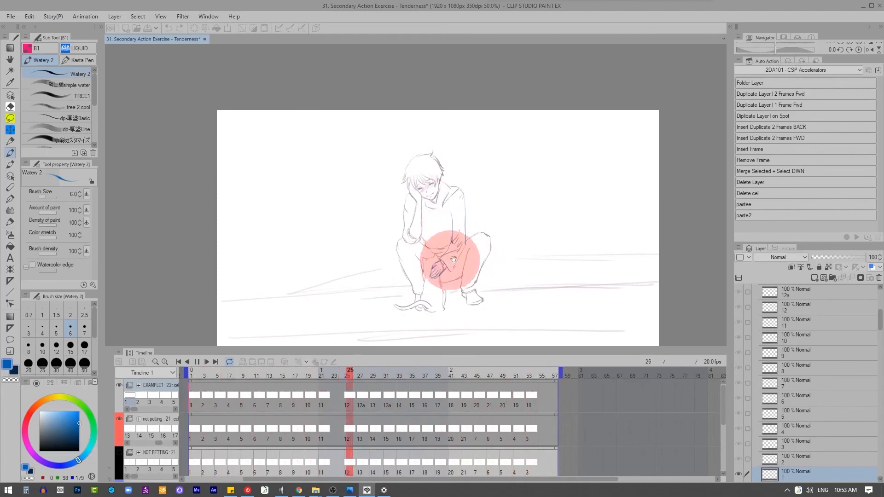
# Step: Examine the looping EXAMPLE1 playback of the dragging hand, stopping it at frame 5
pyautogui.scroll(2, 453, 259)
pyautogui.scroll(1, 417, 255)
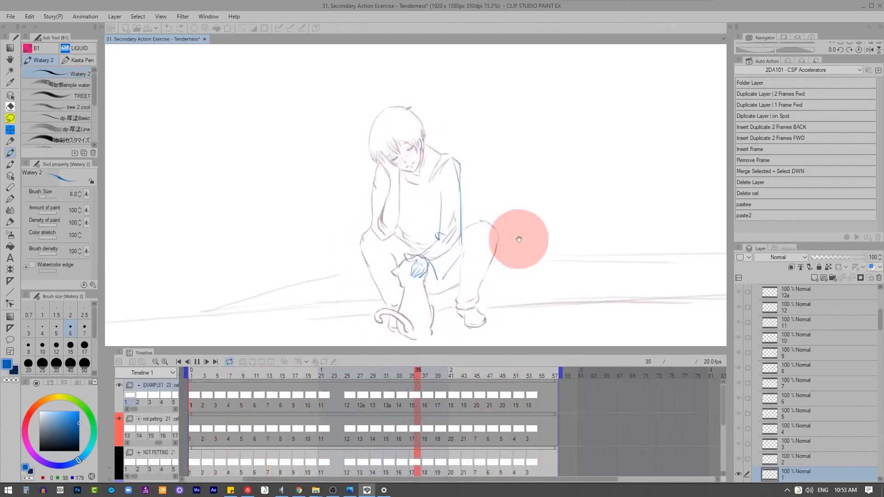
pyautogui.scroll(-1, 454, 245)
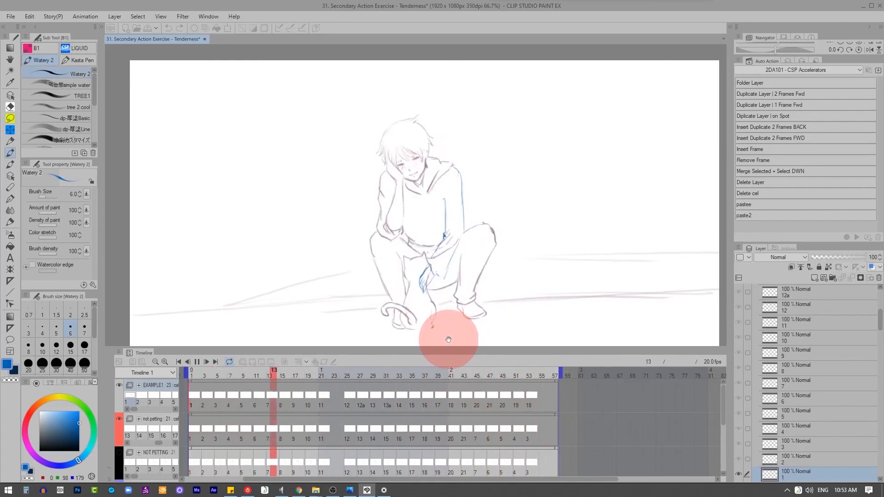
pyautogui.click(198, 363)
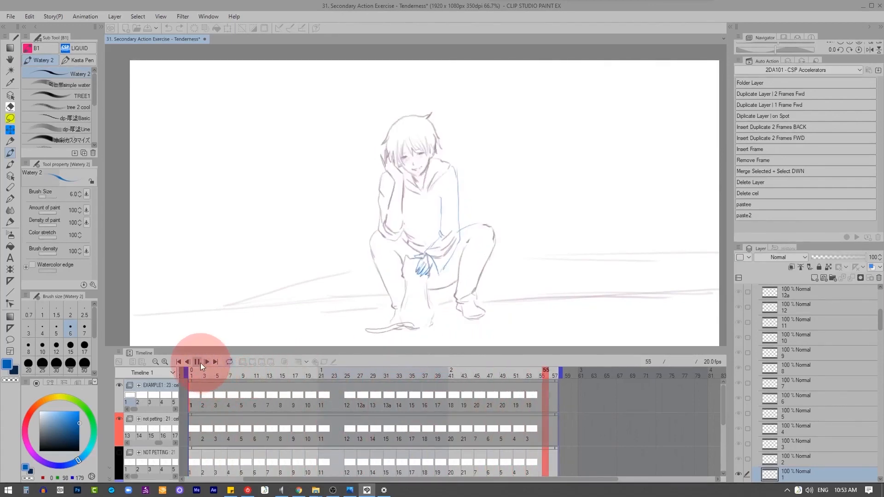
pyautogui.click(242, 374)
pyautogui.click(221, 378)
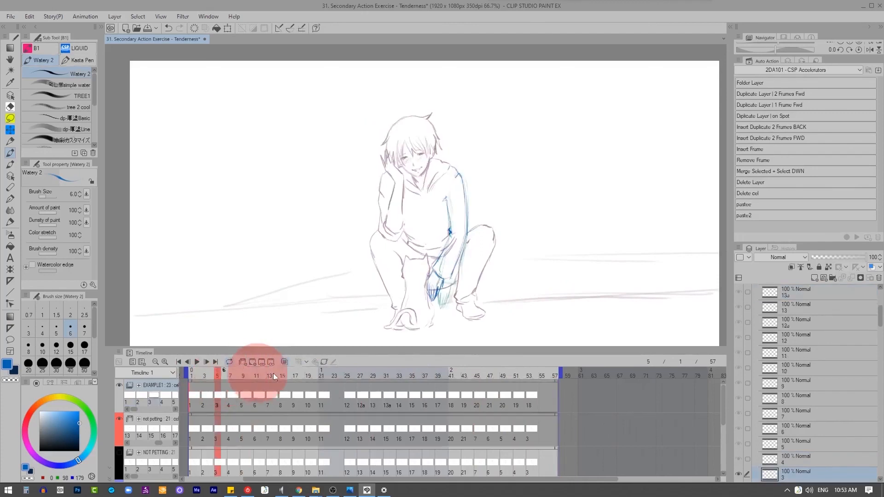
# Step: Hide the EXAMPLE1 and not petting tracks and show the petting secondary-action track
pyautogui.click(123, 385)
pyautogui.click(120, 420)
pyautogui.click(119, 385)
pyautogui.scroll(-3, 118, 443)
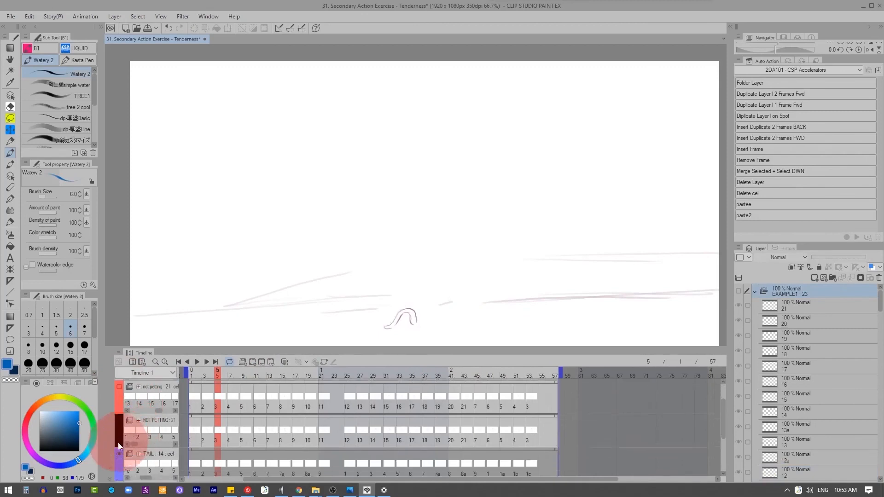
pyautogui.click(120, 465)
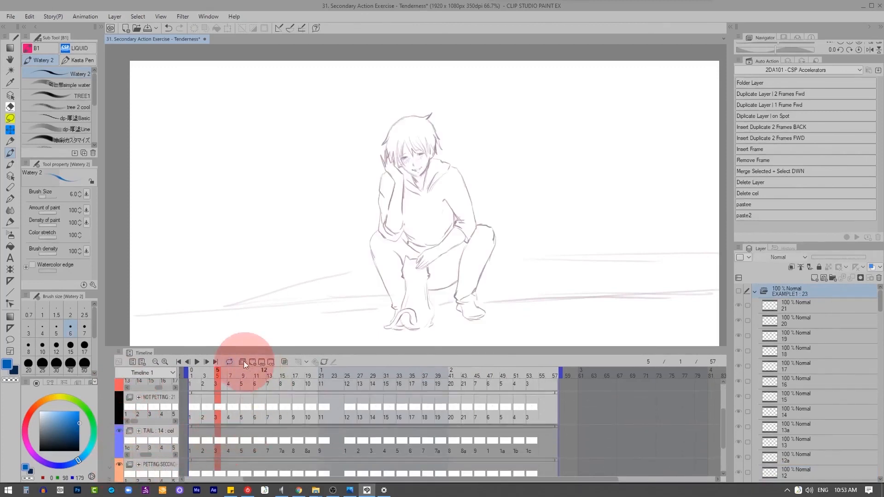
# Step: Play back the petting secondary action and examine the hand on the cat up close and in the wider scene
pyautogui.click(198, 362)
pyautogui.scroll(2, 443, 281)
pyautogui.scroll(3, 442, 281)
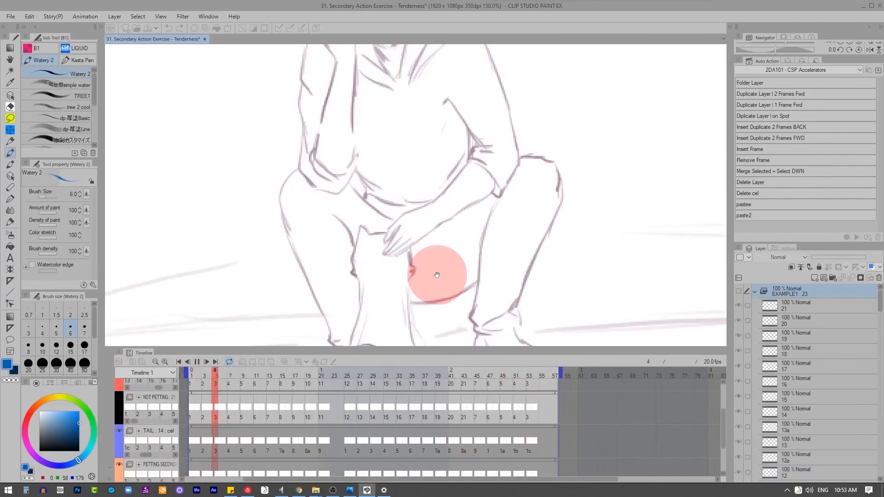
pyautogui.scroll(-3, 621, 288)
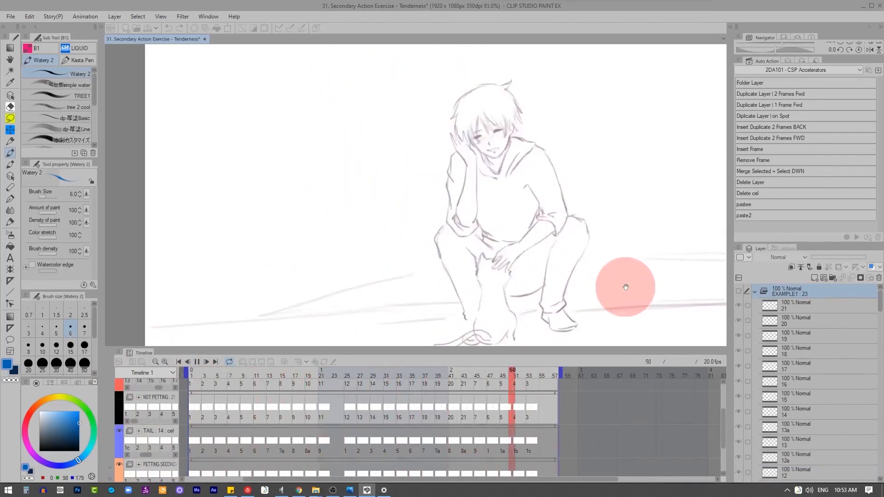
# Step: Save the animation file and restart playback of the petting version
pyautogui.click(10, 16)
pyautogui.click(16, 10)
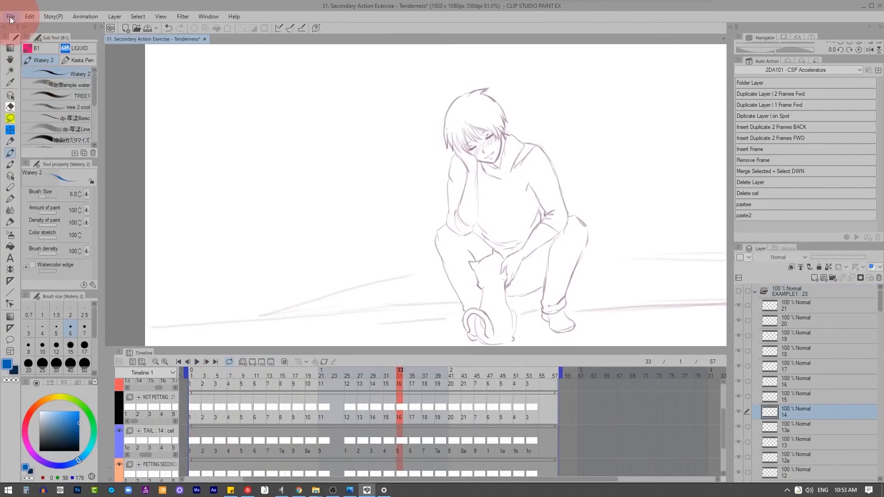
pyautogui.click(10, 17)
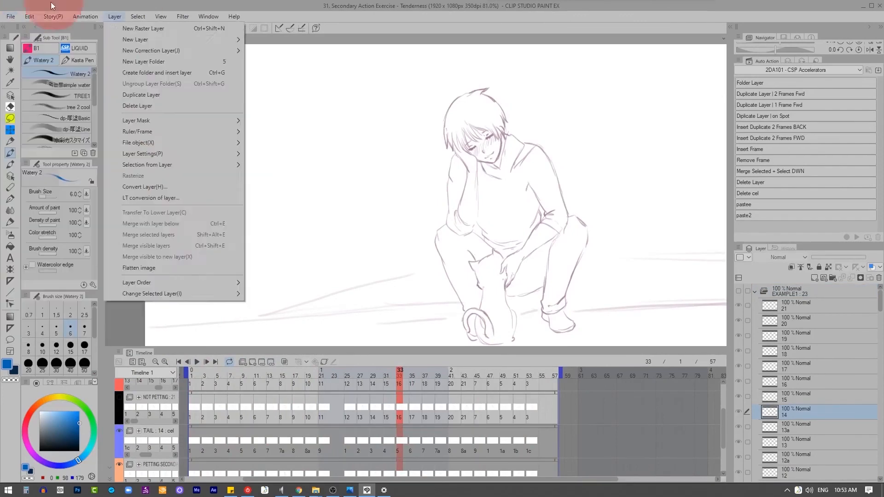
pyautogui.click(51, 6)
pyautogui.click(196, 362)
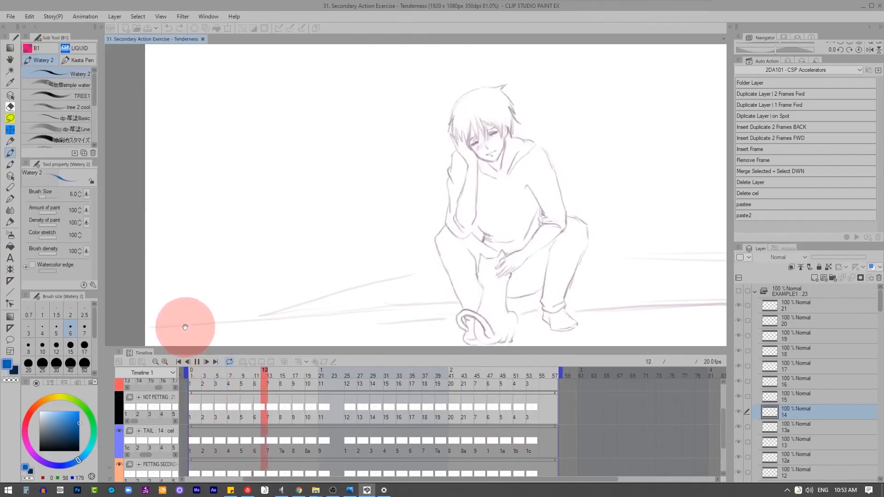